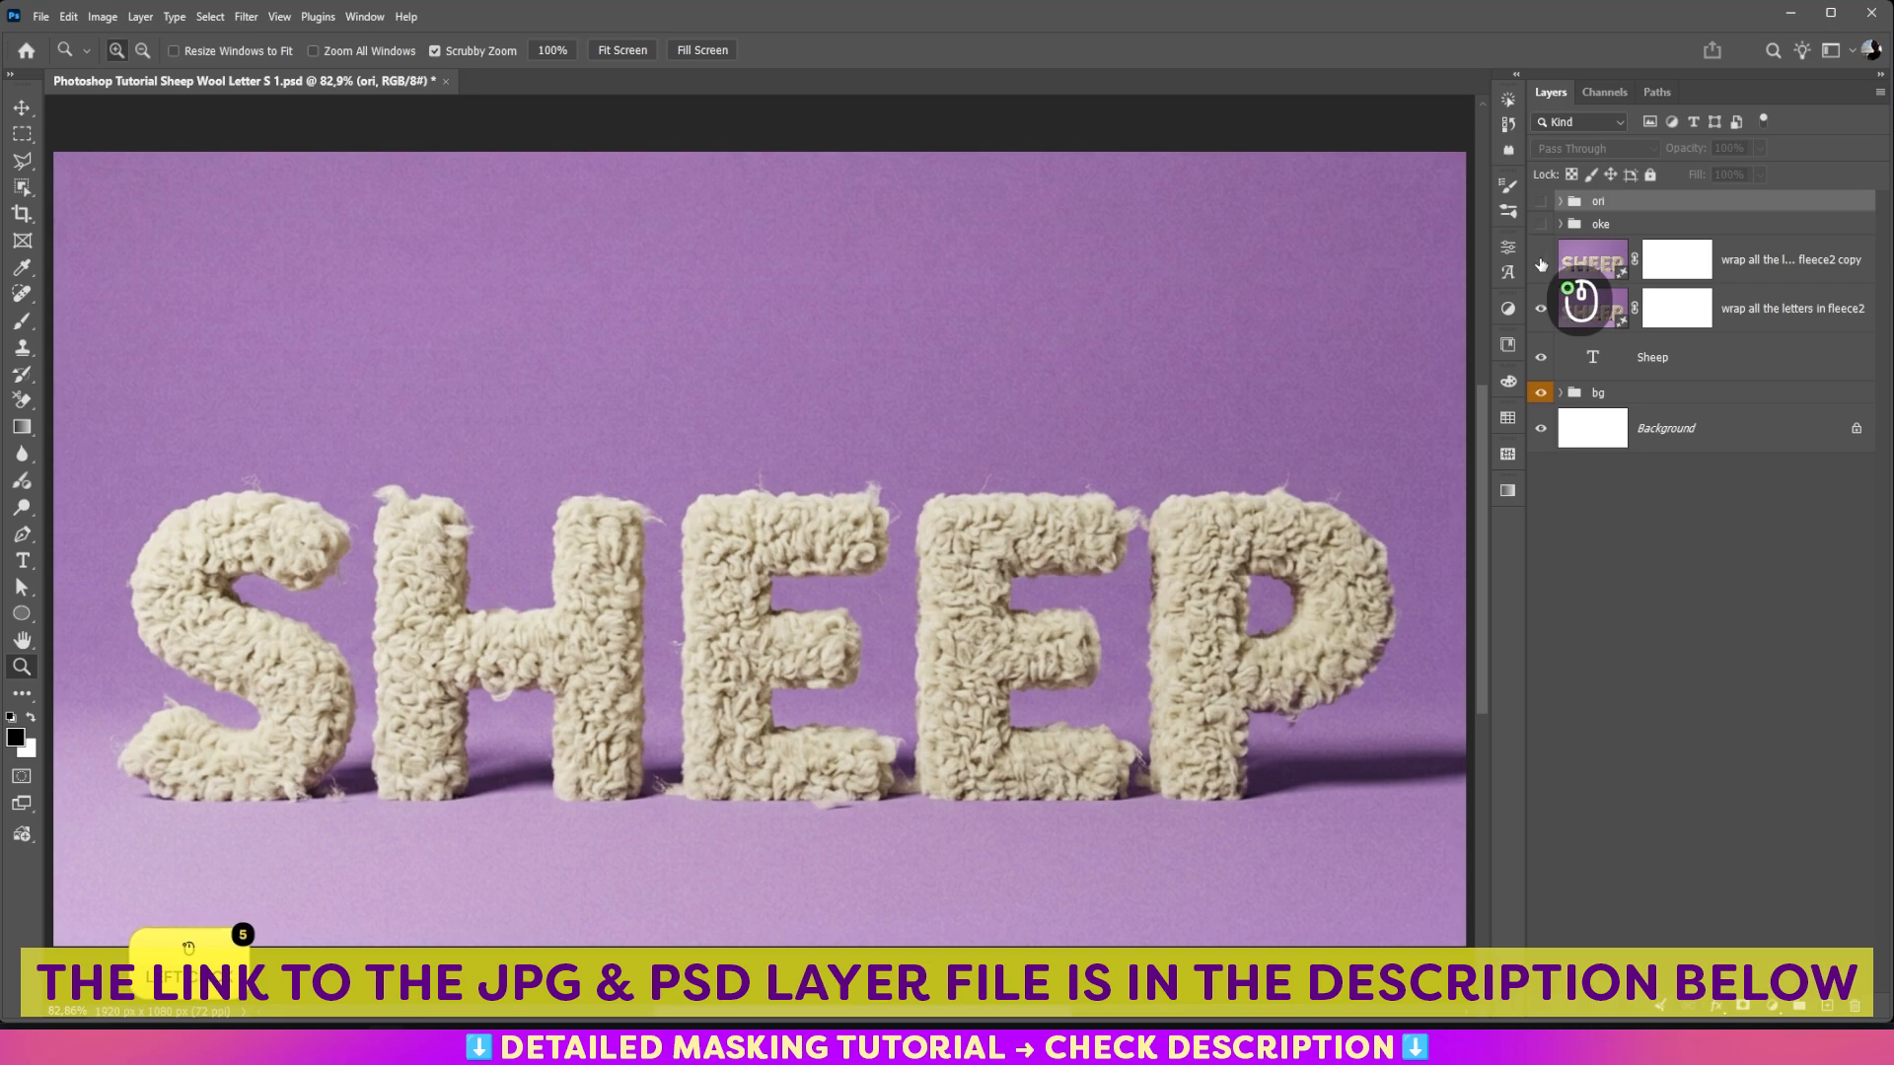
# Step: Show the fleece2 copy layer and the oke group, and close the document with its changes saved
pyautogui.click(1540, 263)
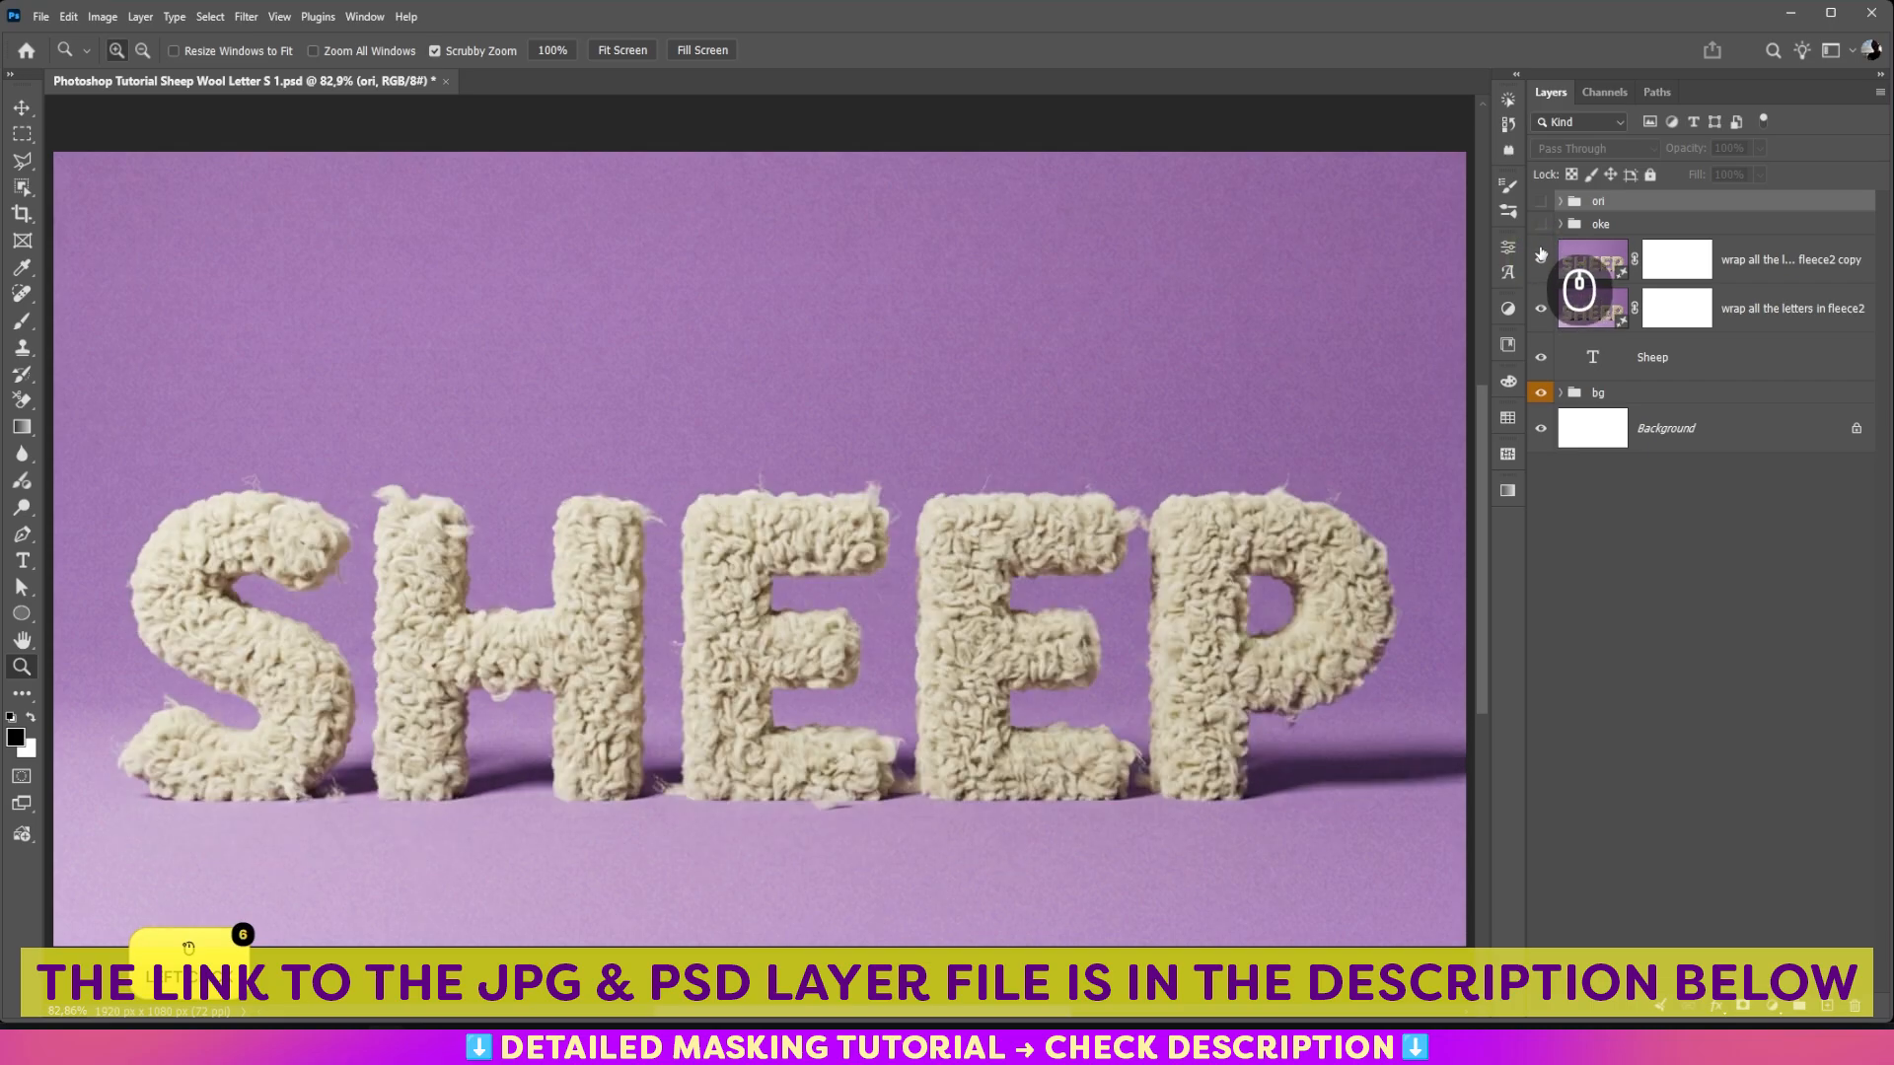
pyautogui.click(1540, 224)
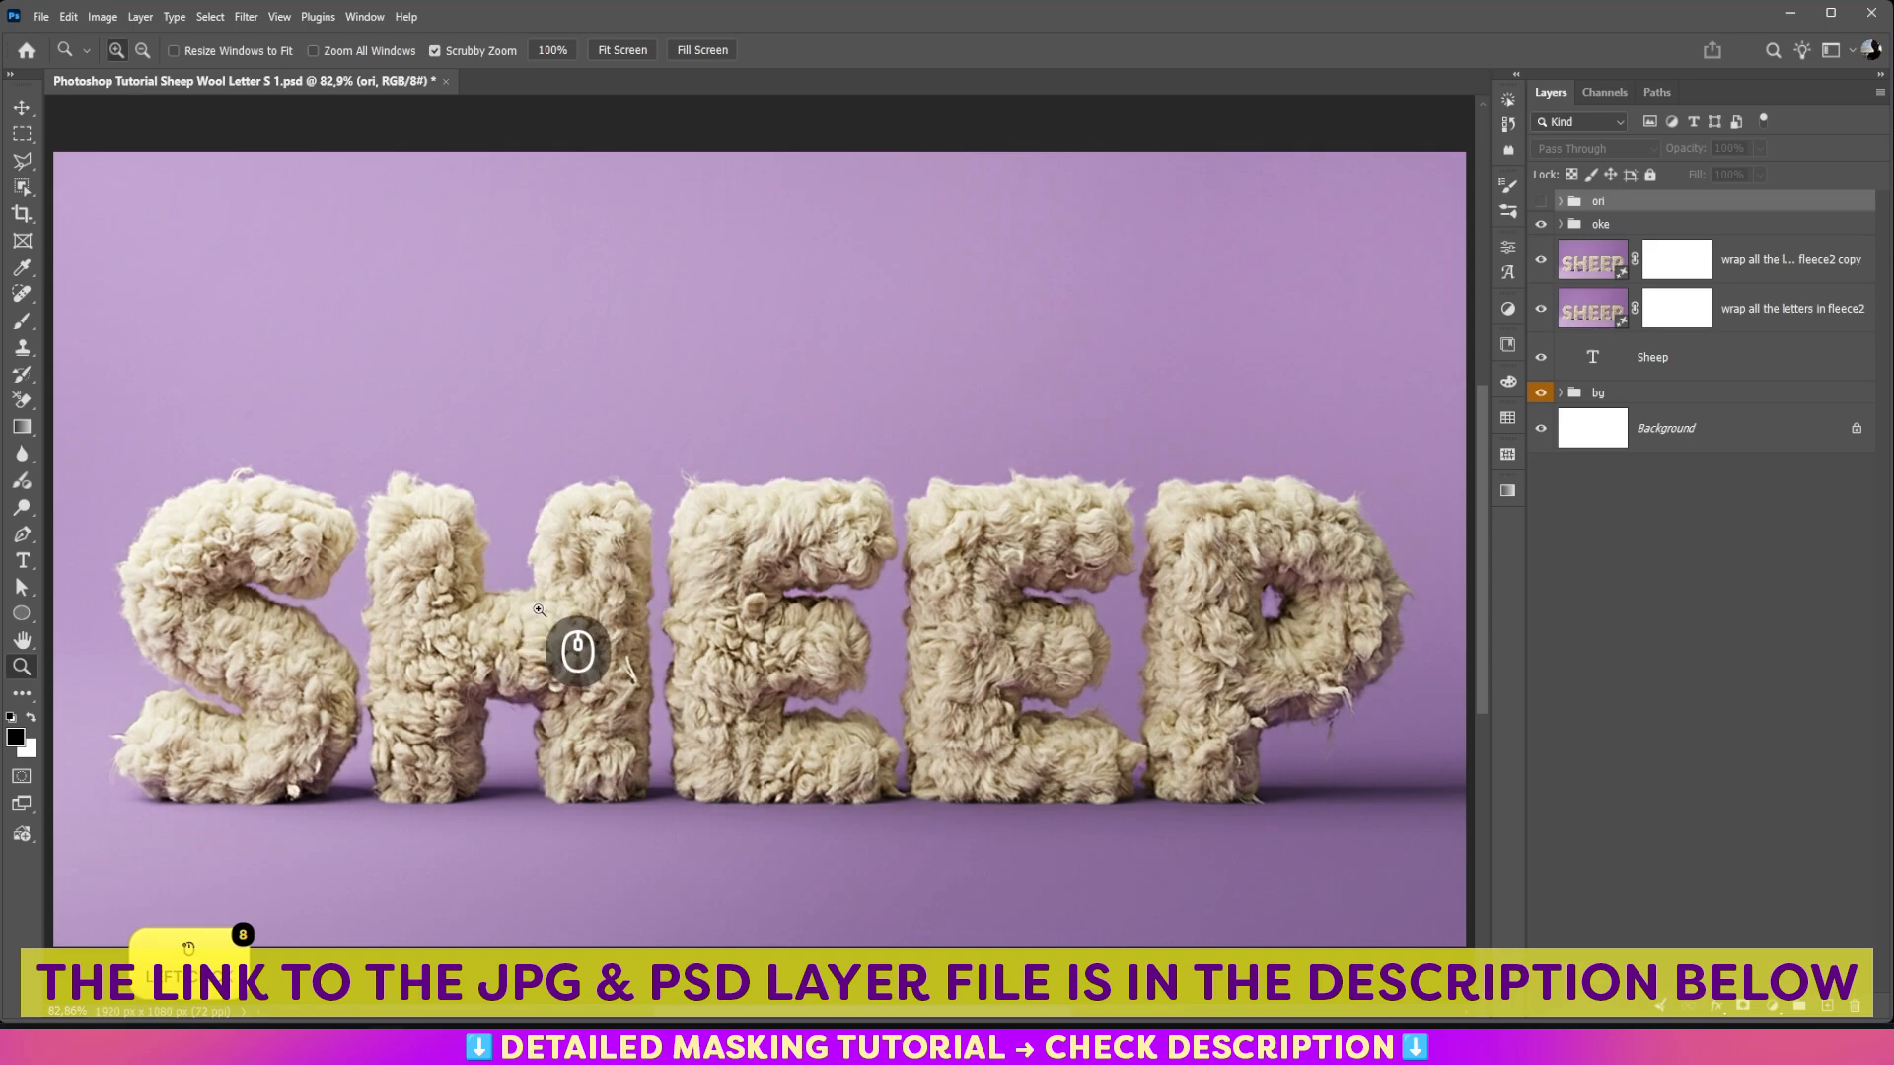
pyautogui.click(447, 85)
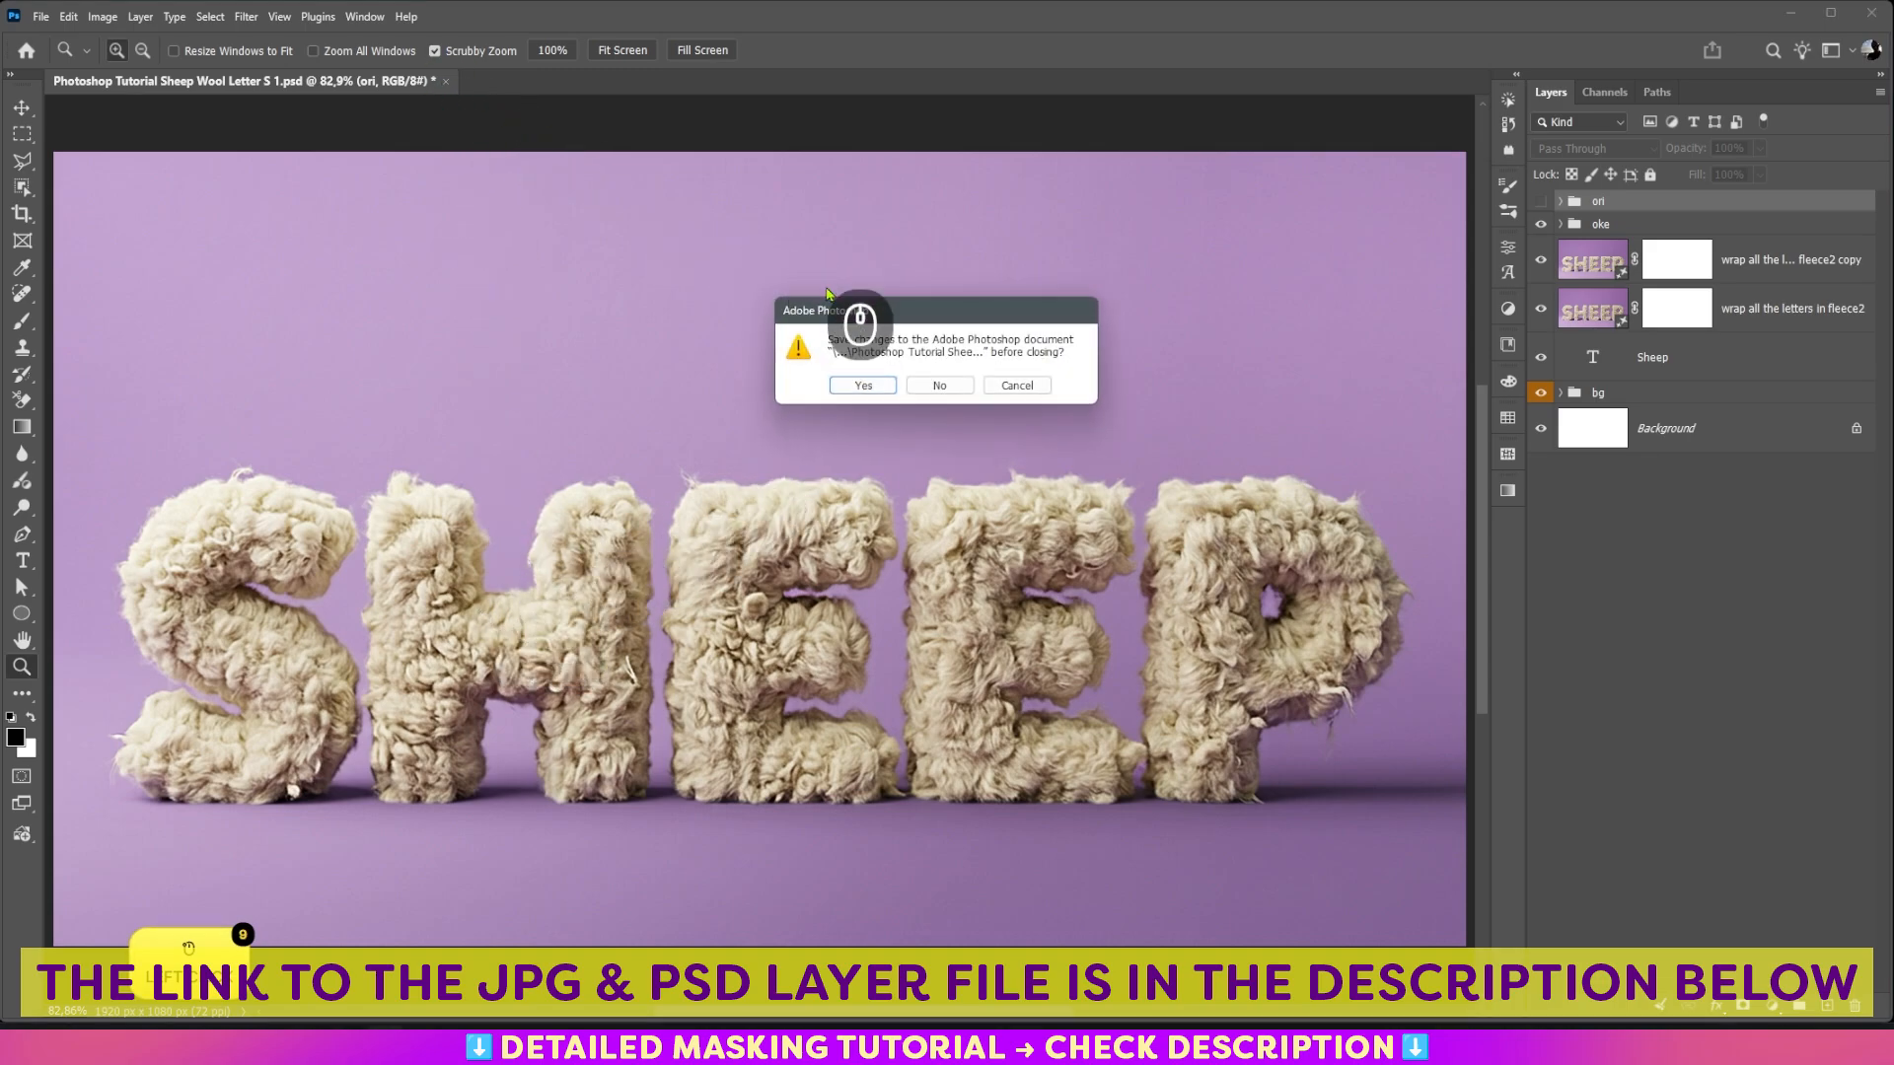
pyautogui.click(854, 391)
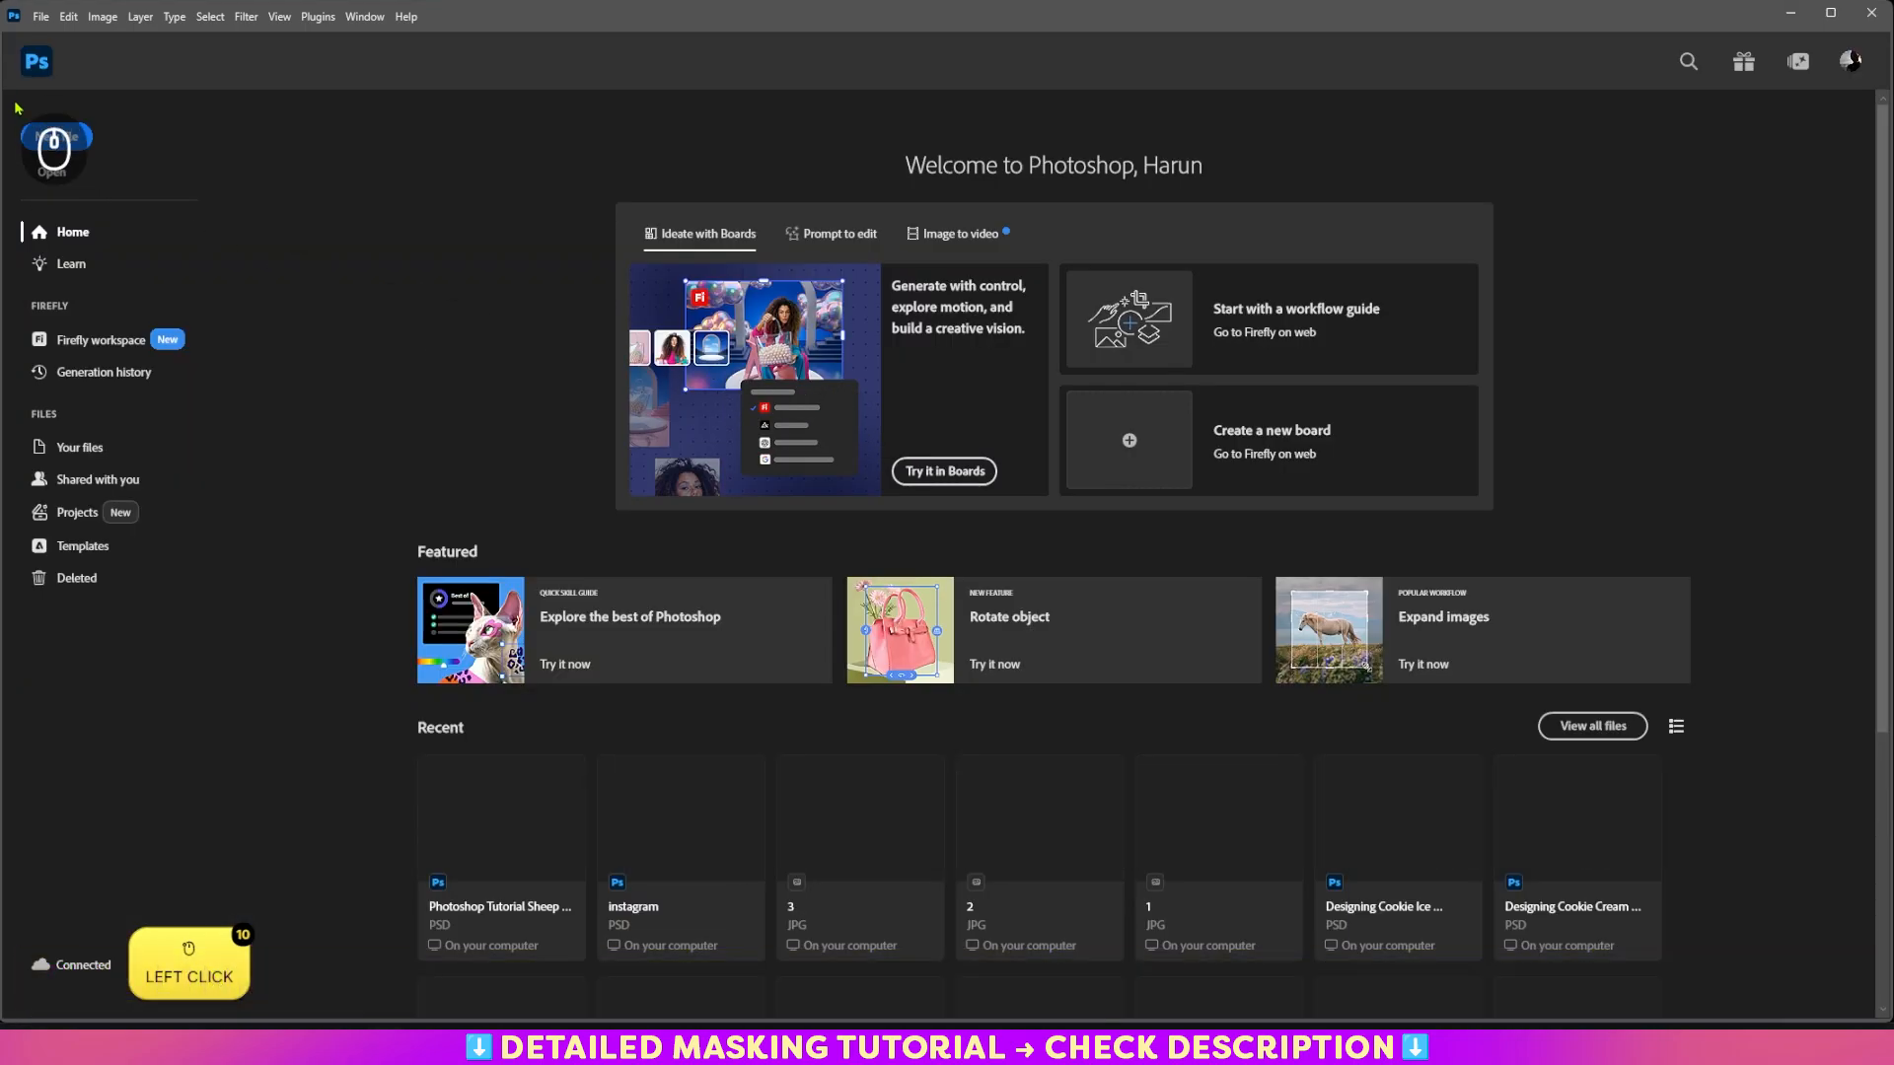
# Step: Create a new 1920 x 1080 px document at 72 ppi in RGB with a white background, fitted to the screen
pyautogui.click(41, 17)
pyautogui.click(59, 37)
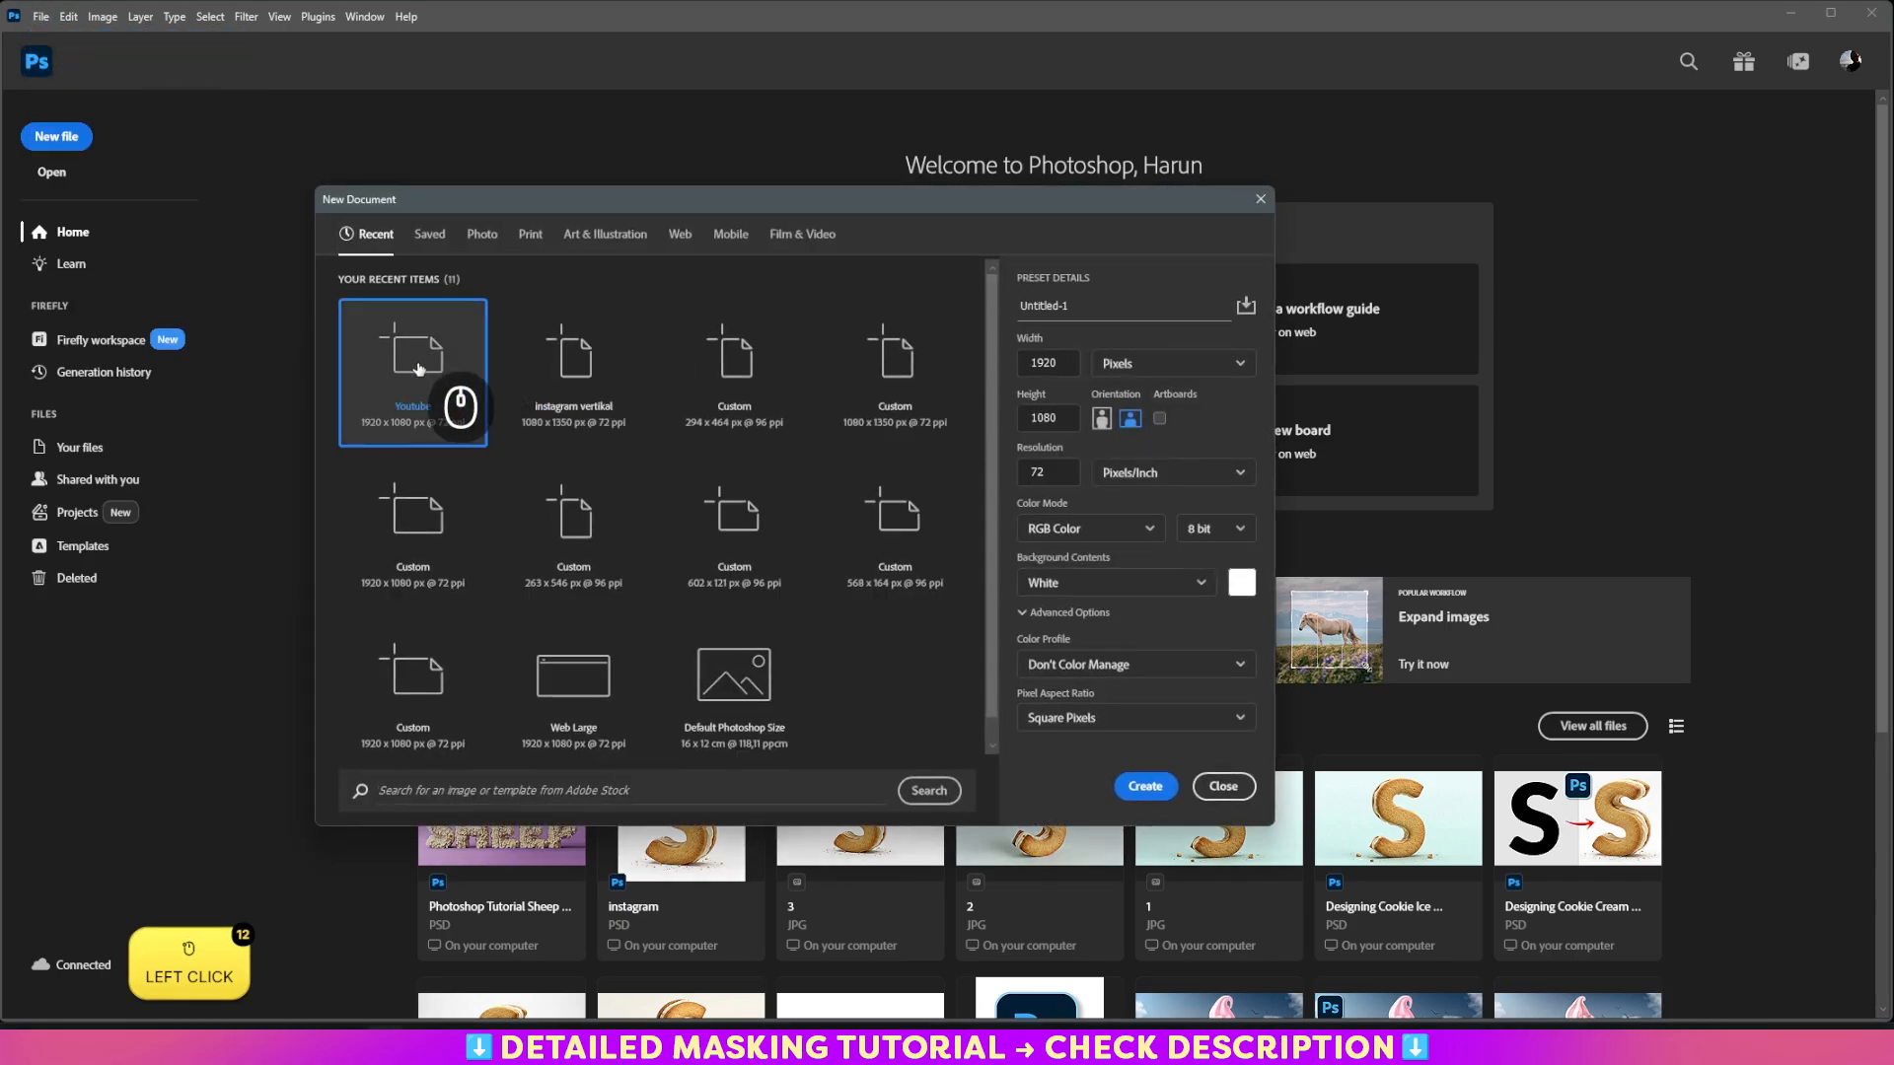
pyautogui.click(1145, 786)
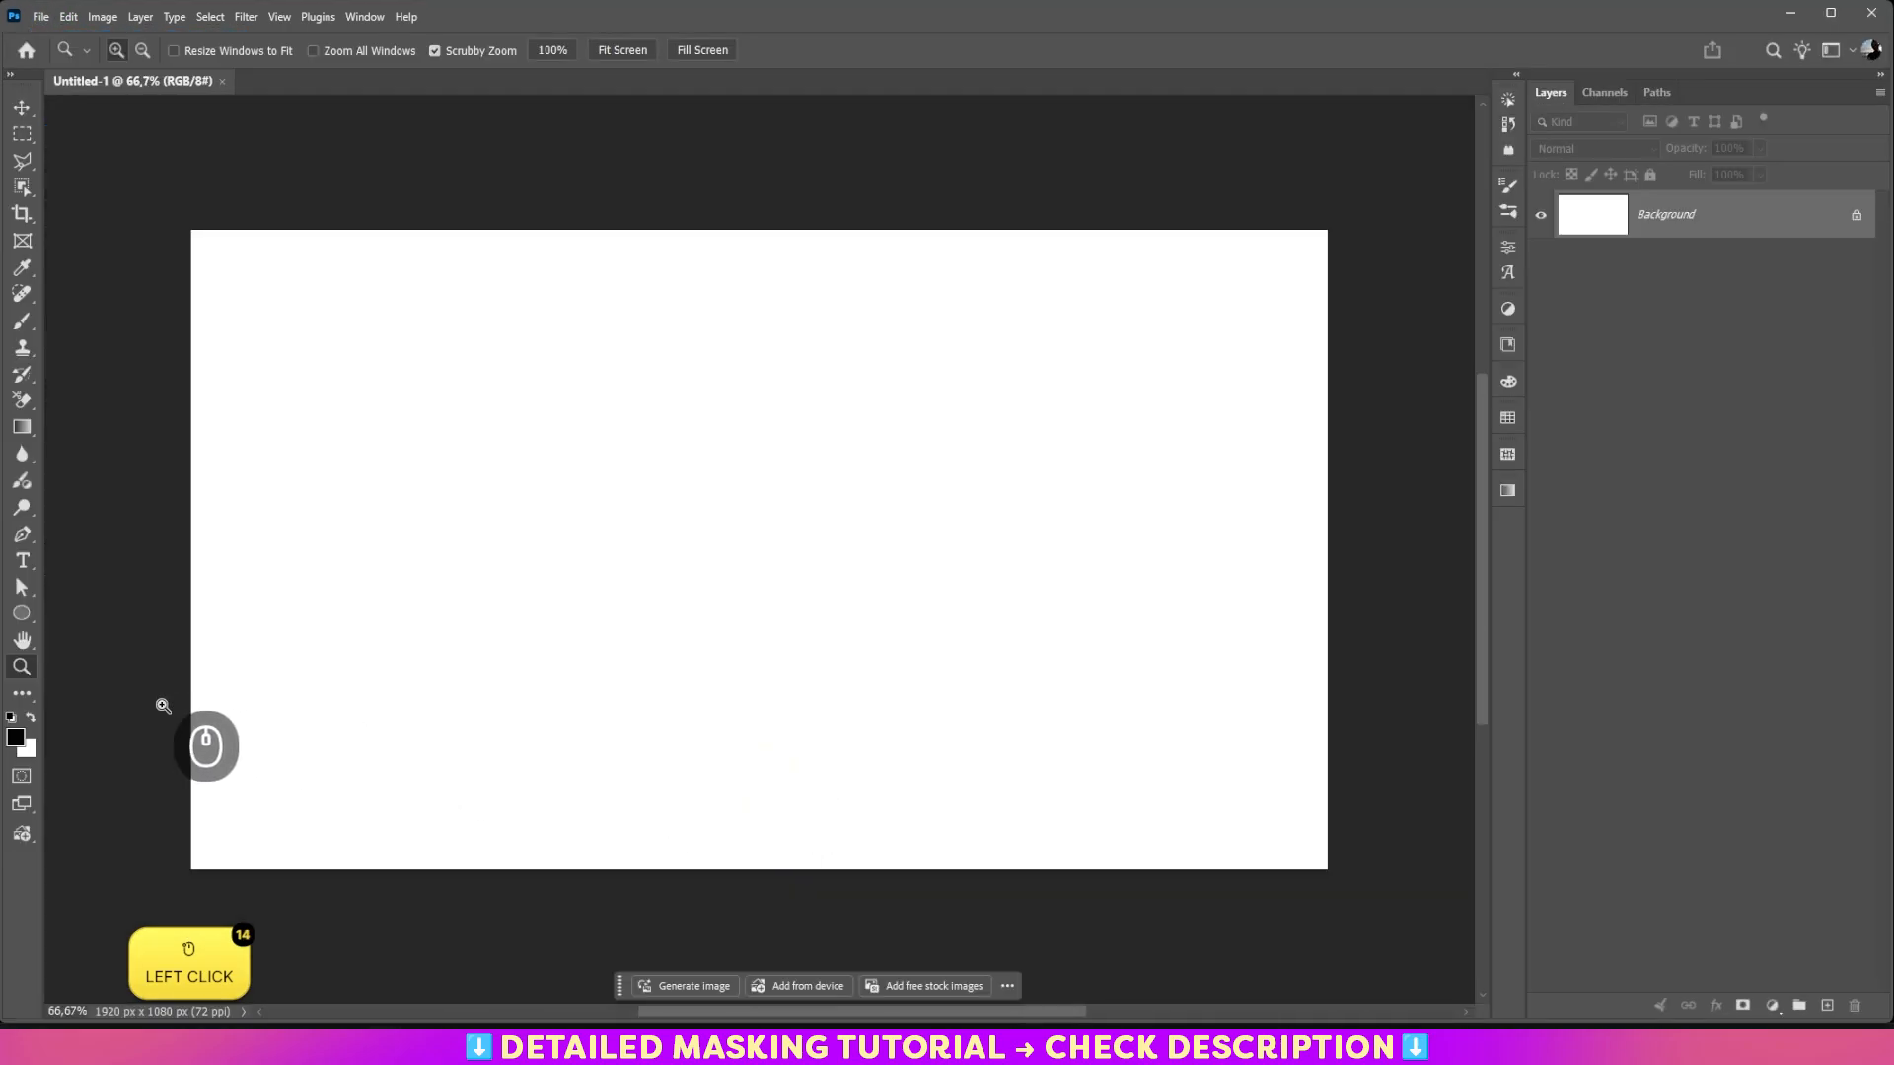
pyautogui.click(623, 50)
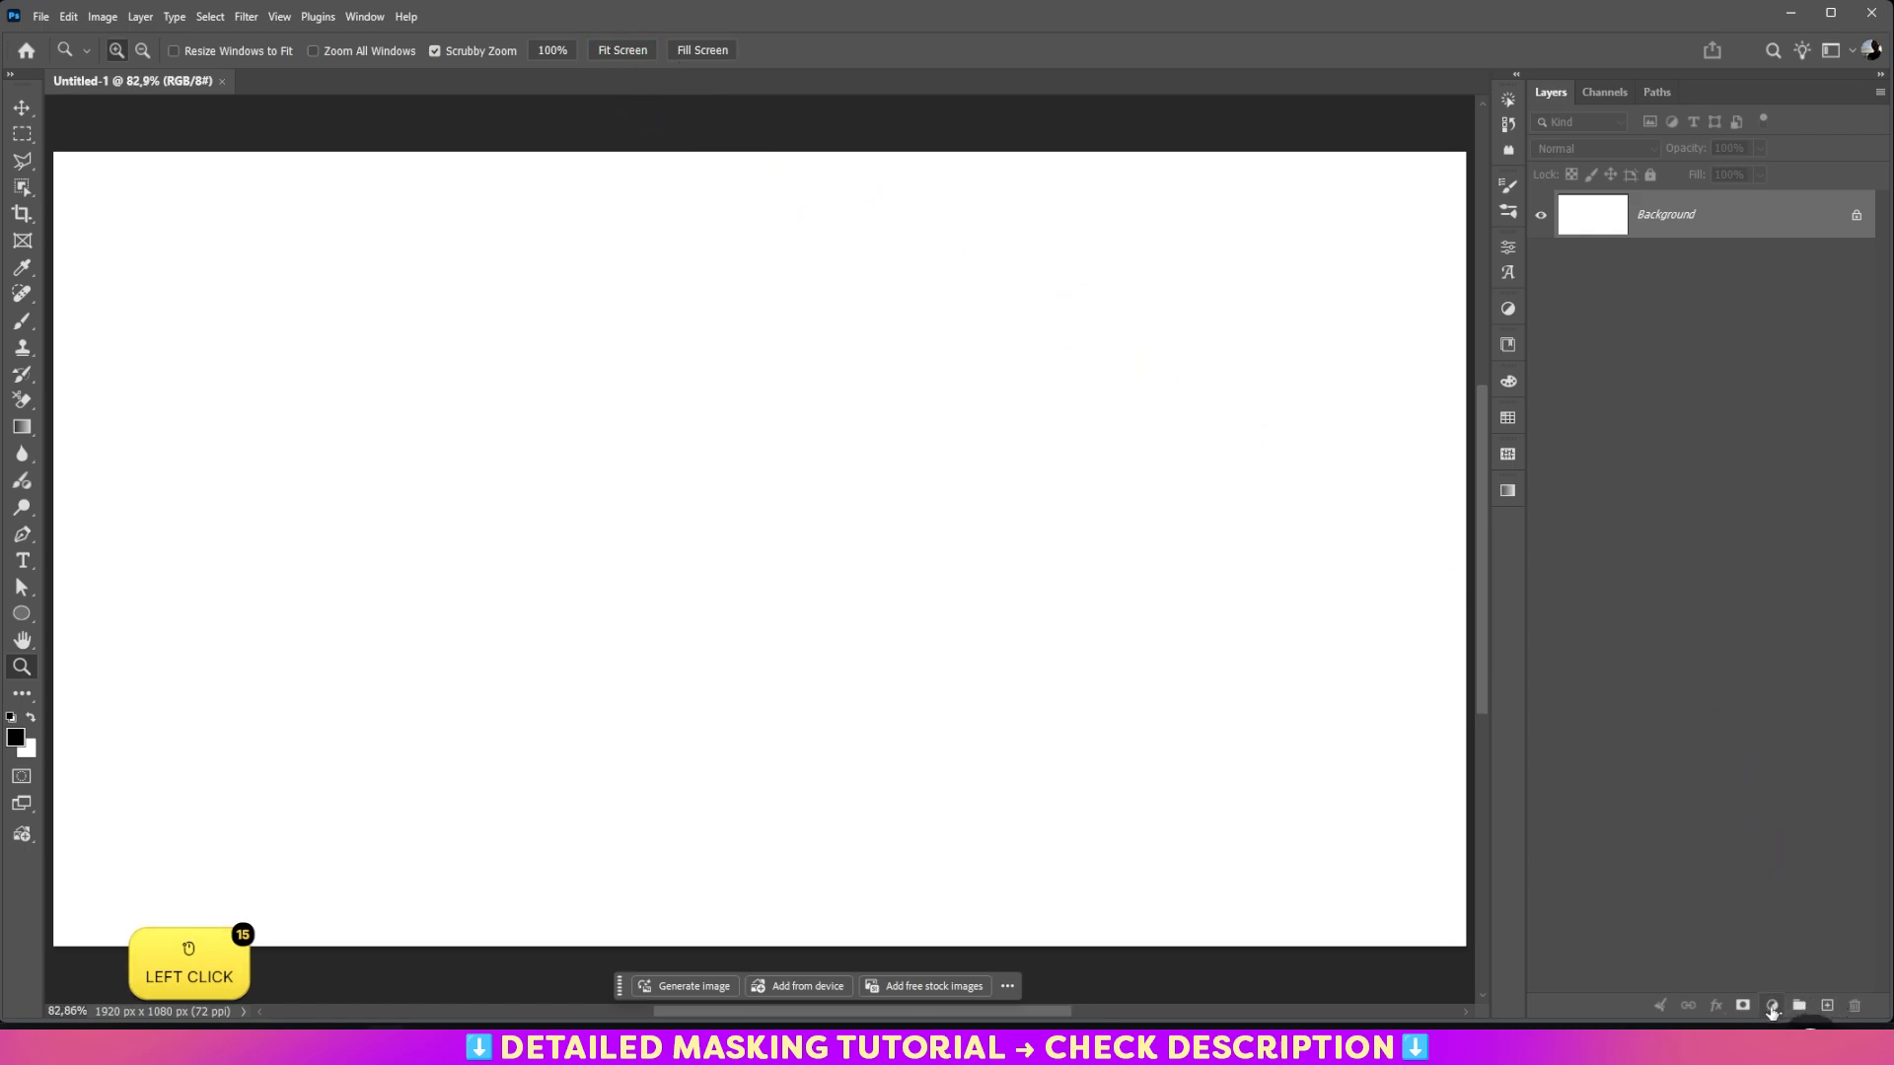
# Step: Add a solid color fill layer using ANPA 77-8 AdPro from the ANPA Color library
pyautogui.click(1771, 1006)
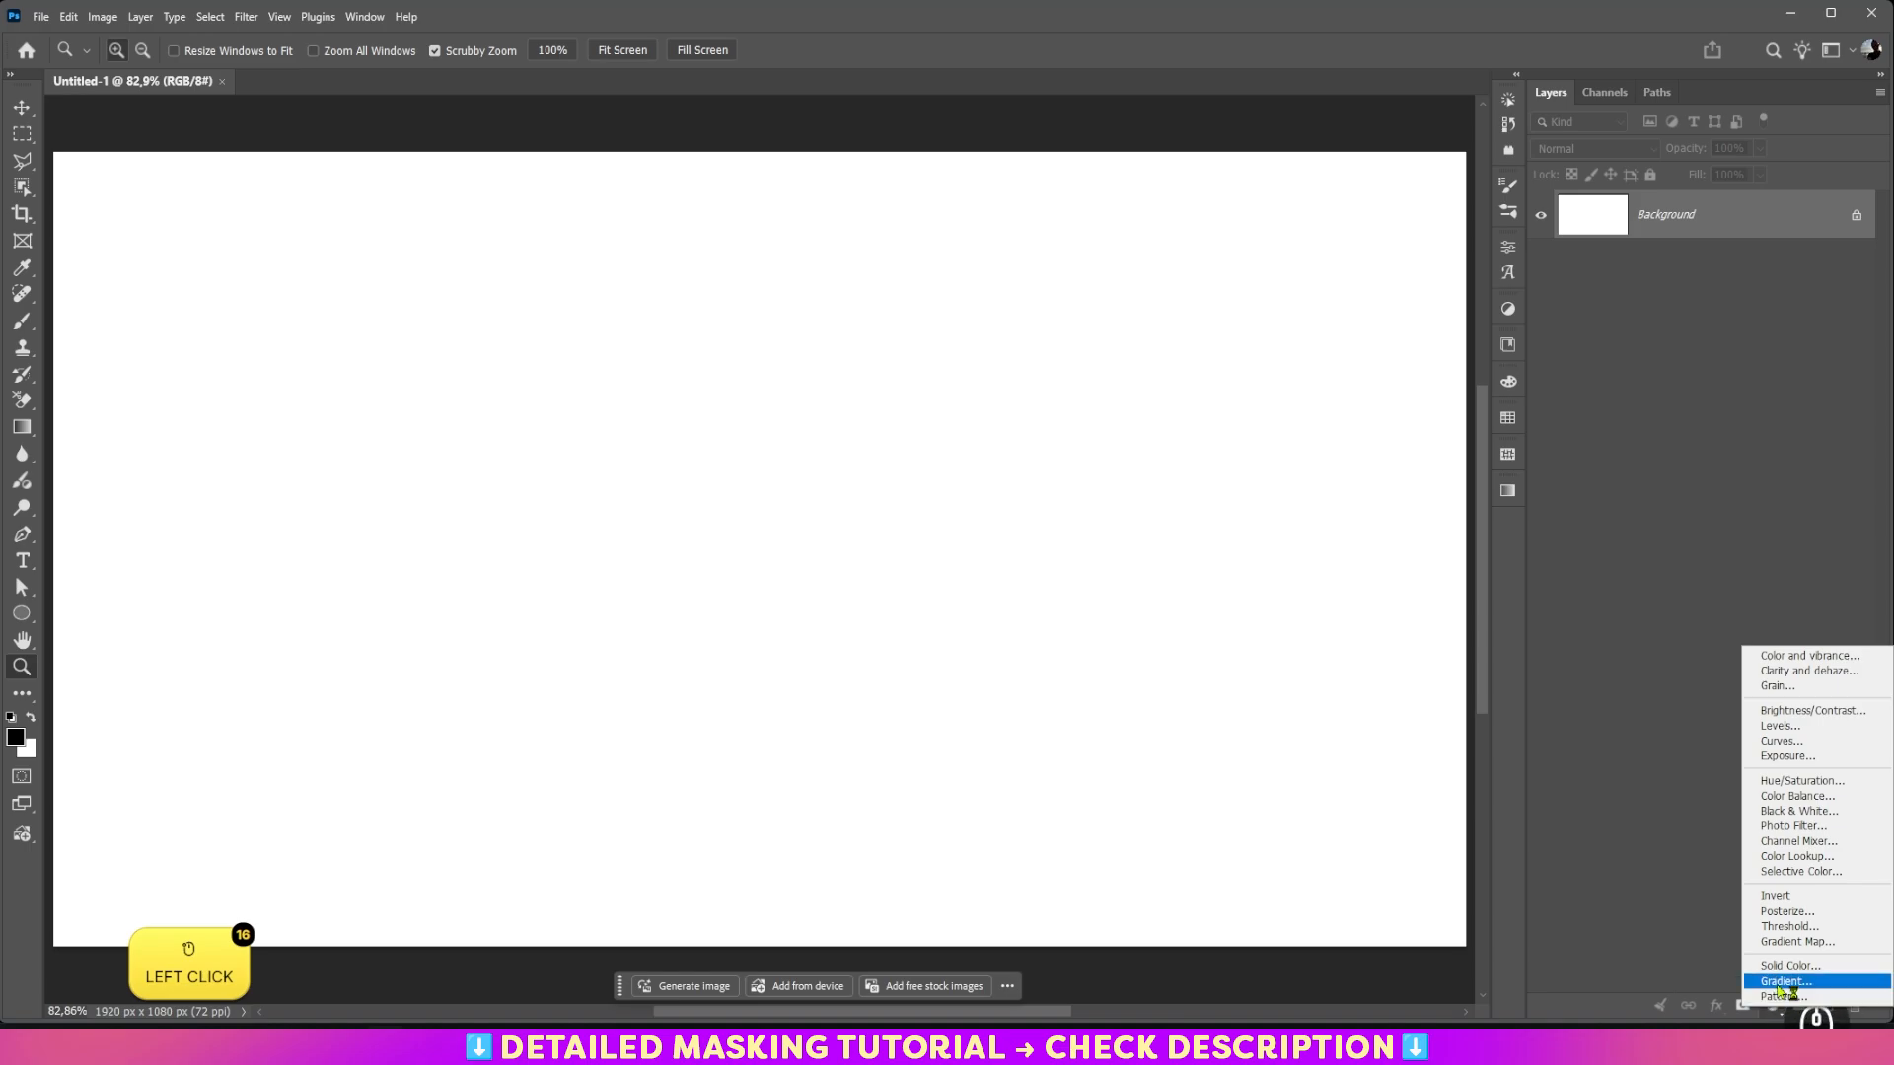
pyautogui.click(1785, 966)
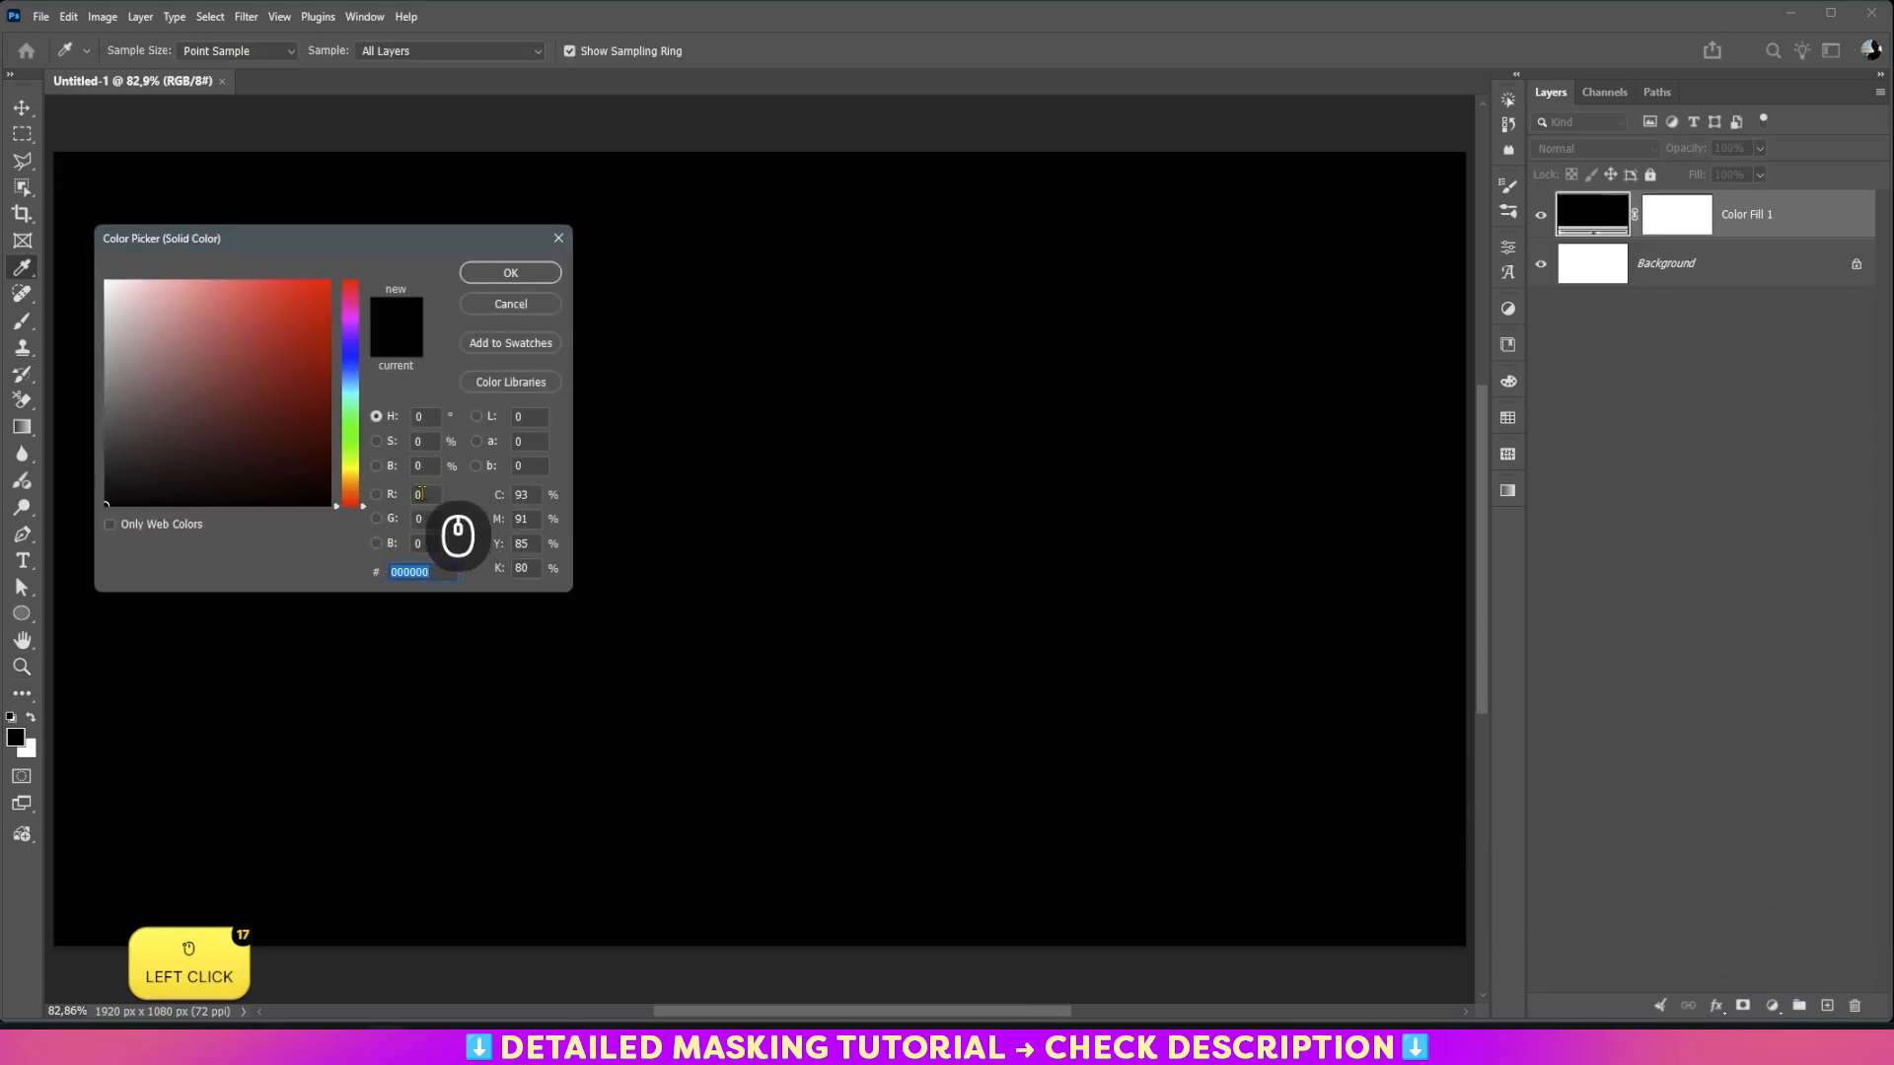
pyautogui.click(496, 383)
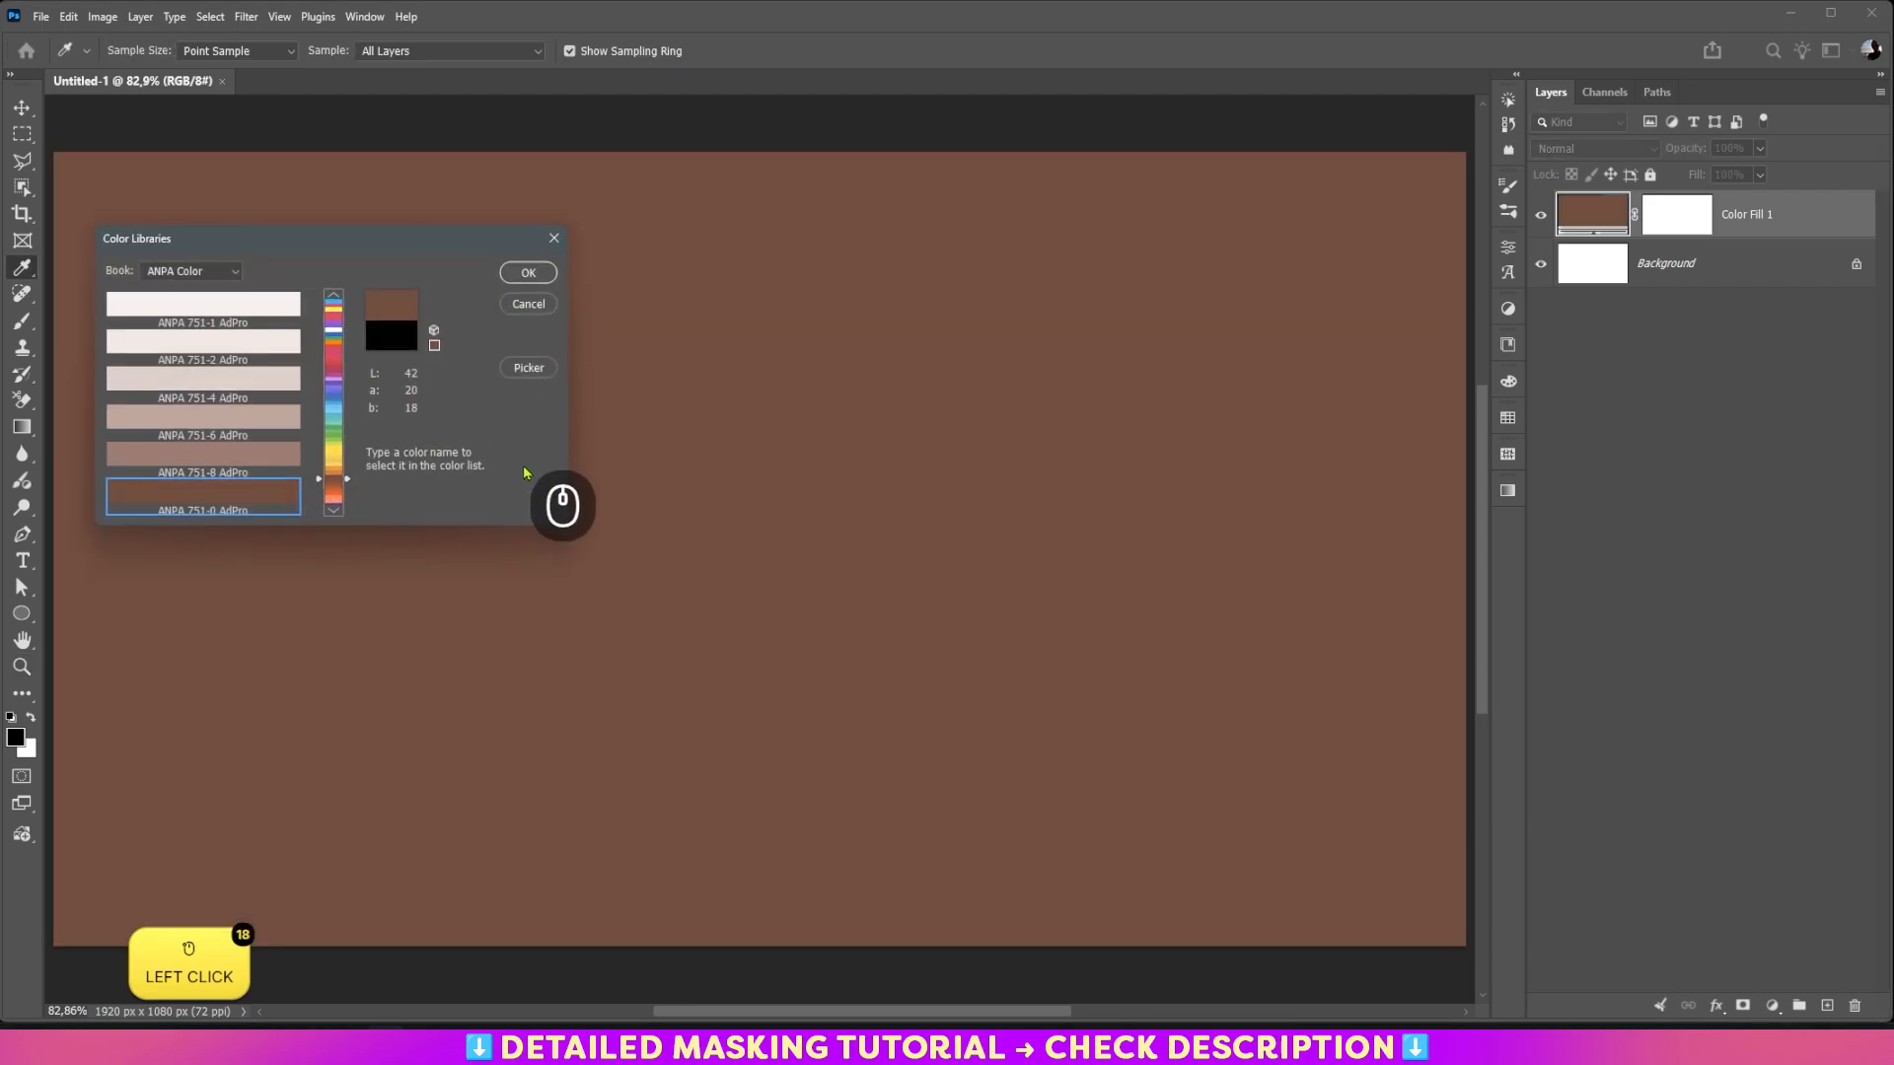
pyautogui.click(216, 273)
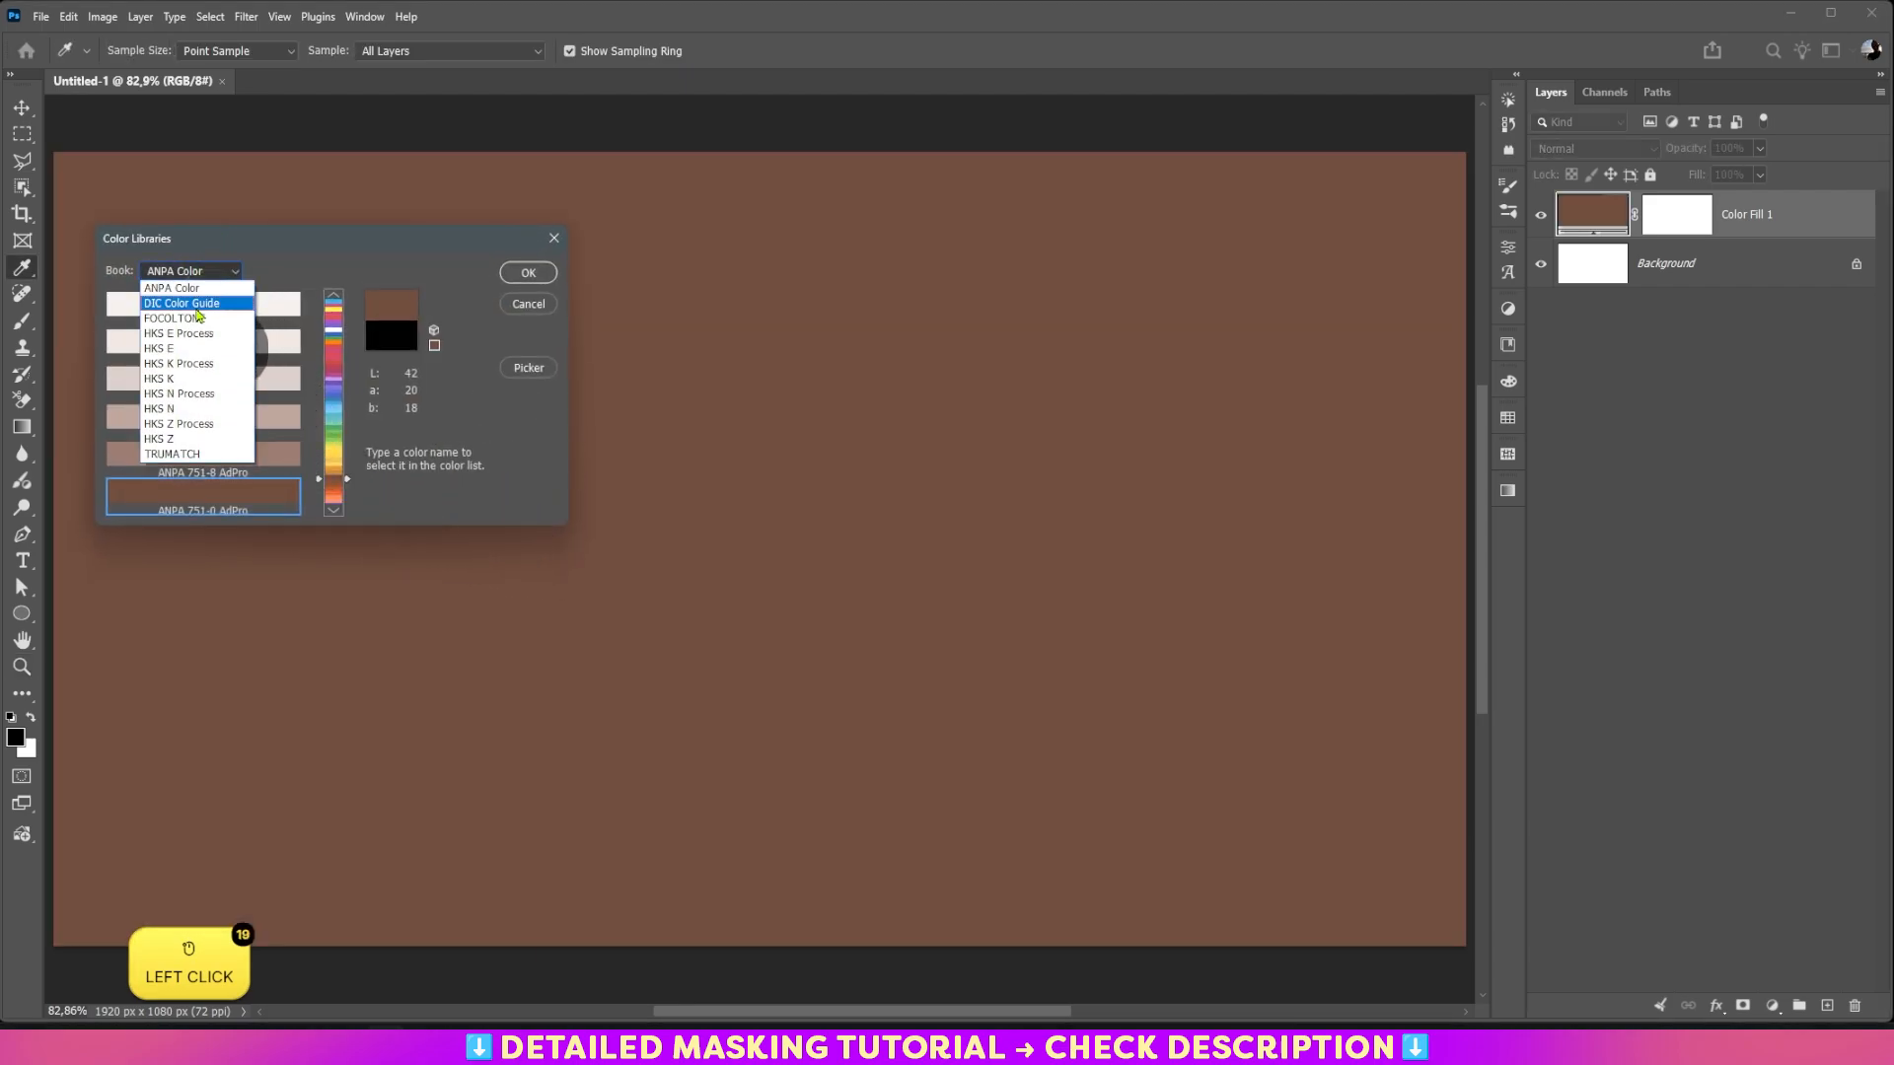
pyautogui.click(313, 255)
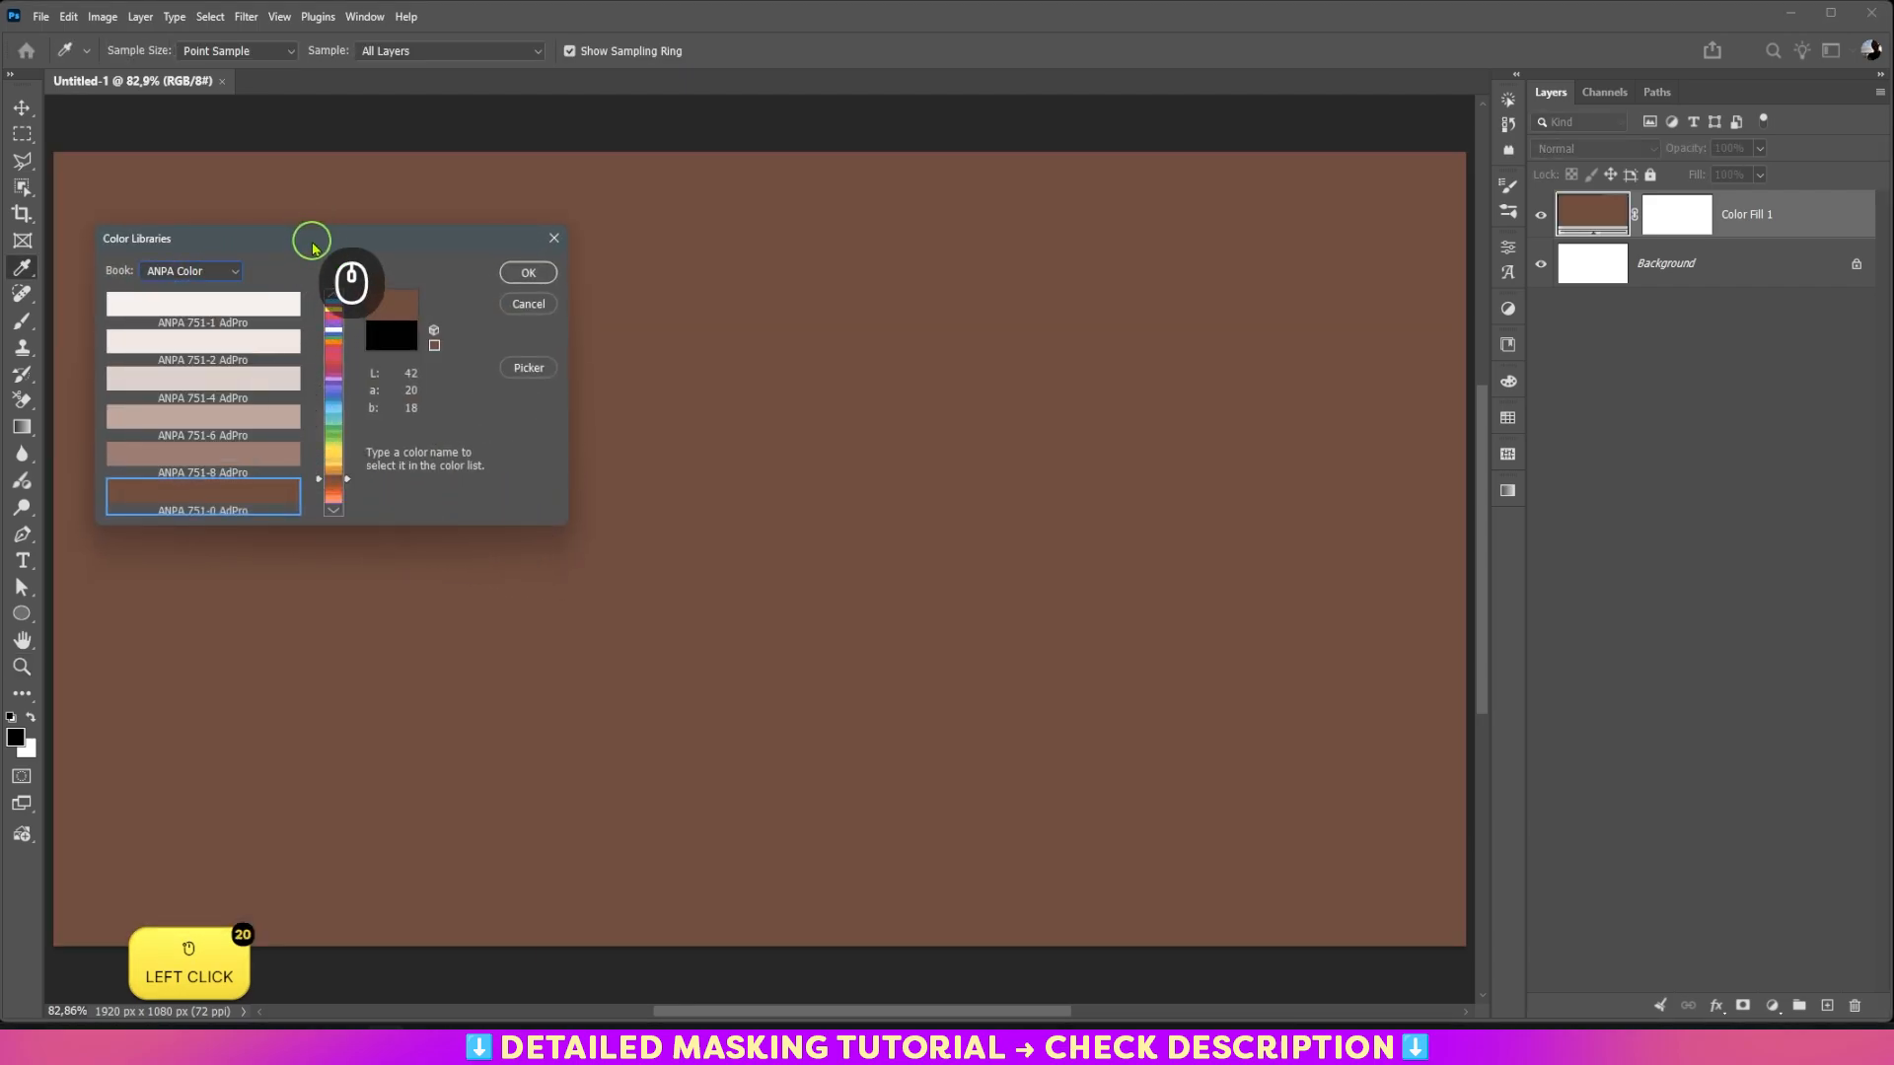
pyautogui.click(340, 321)
pyautogui.click(263, 456)
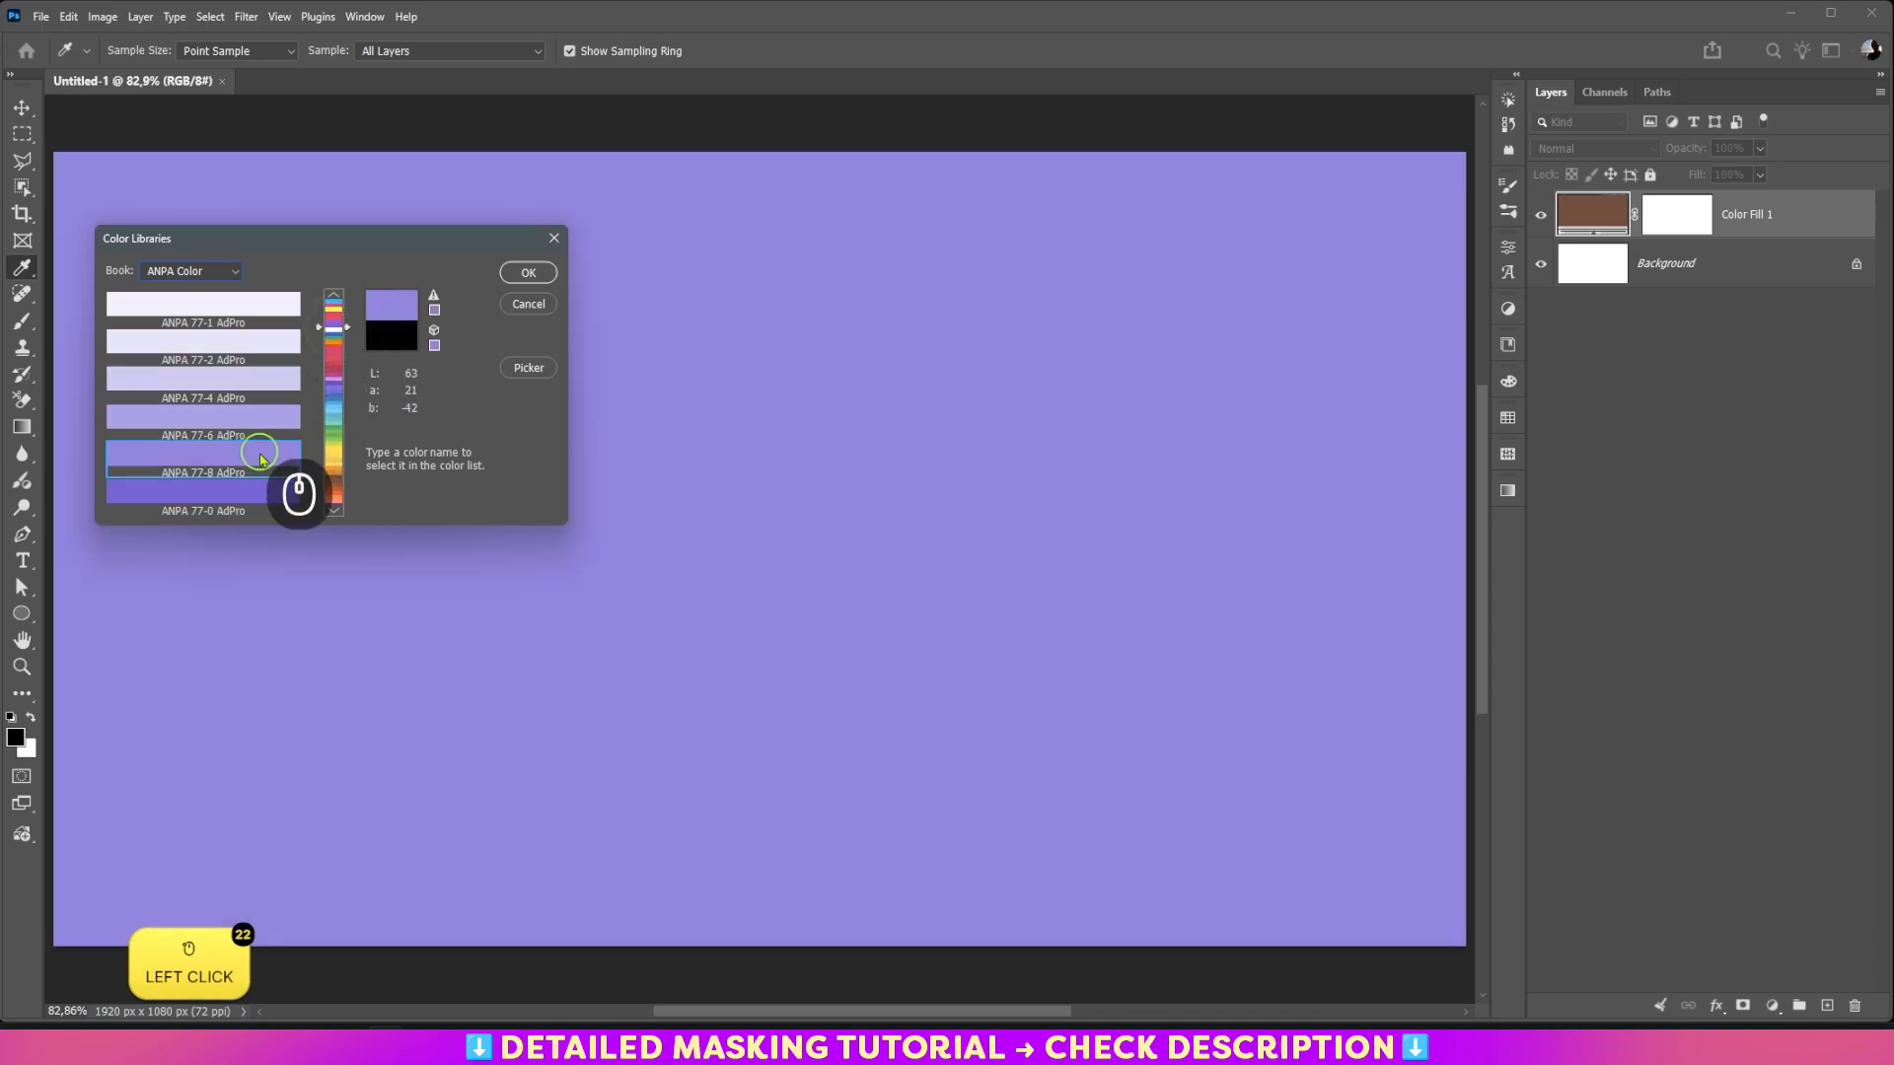
pyautogui.click(527, 272)
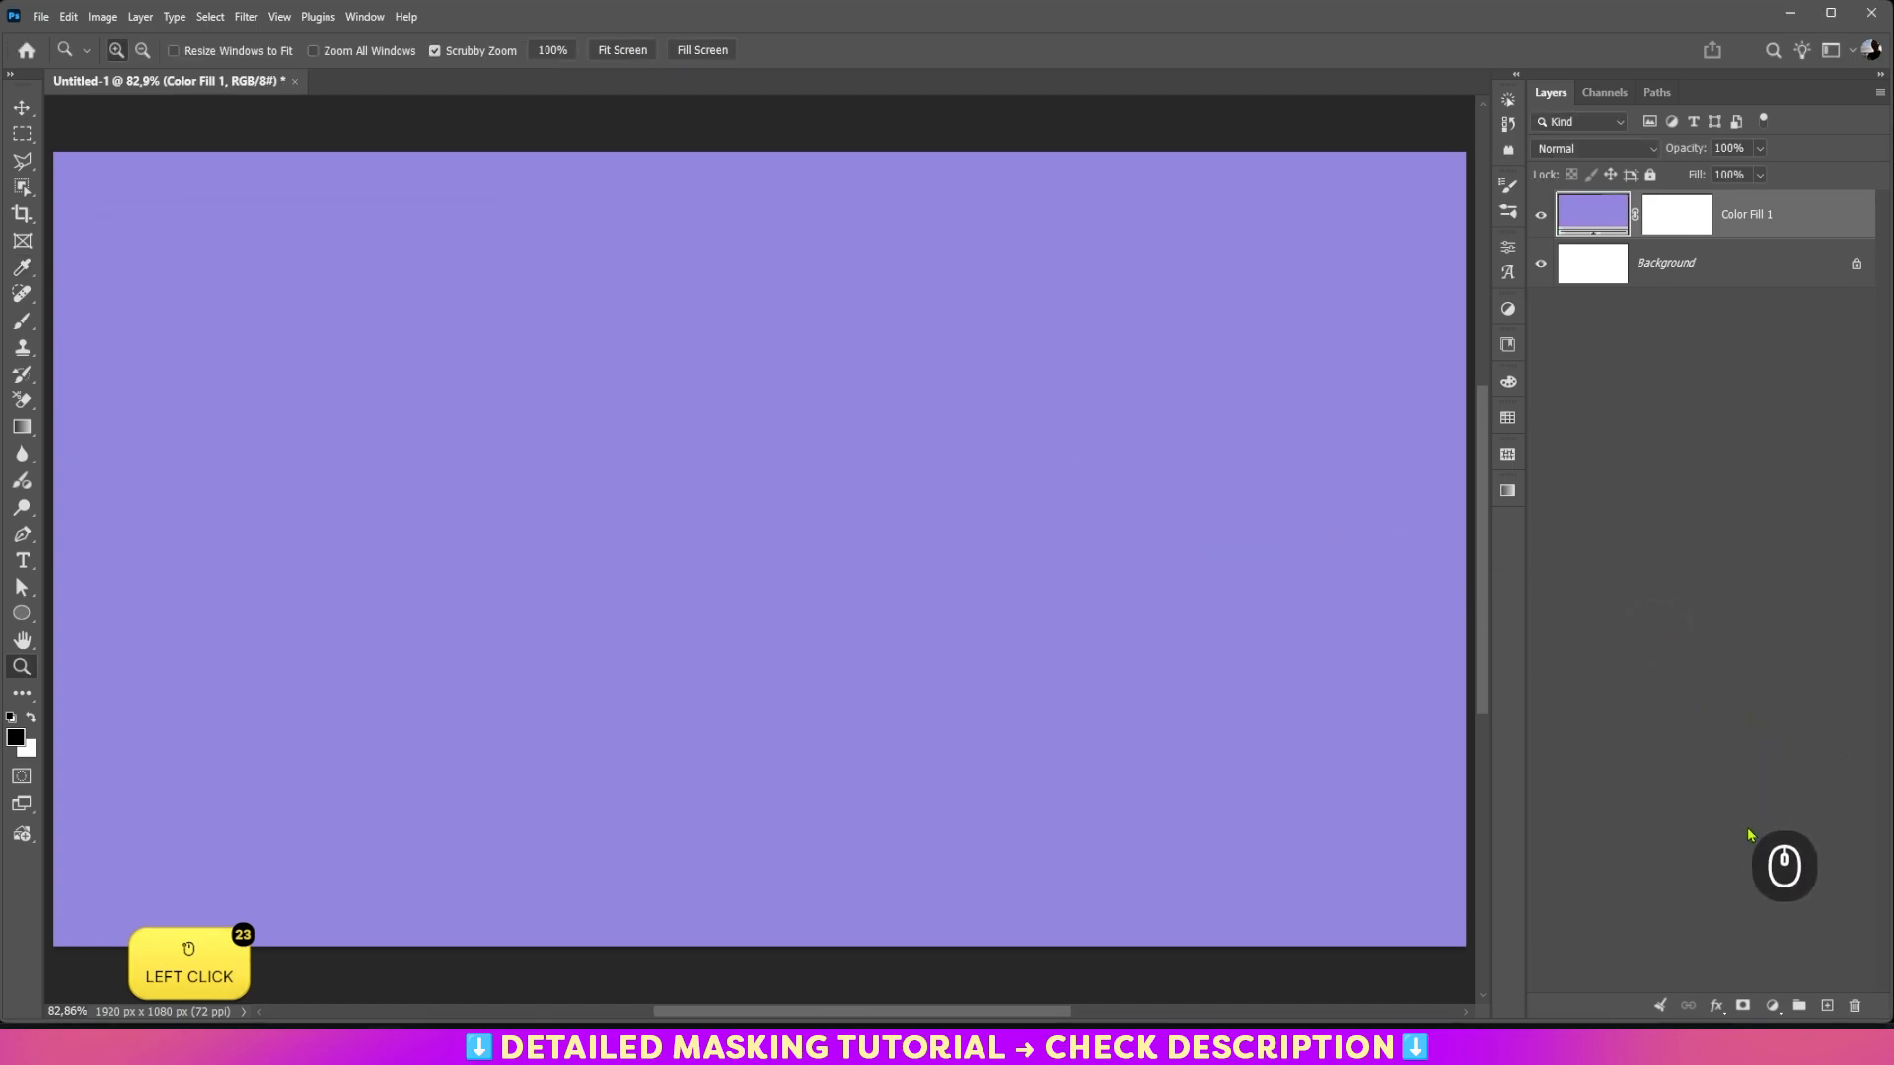
# Step: Add a Curves adjustment layer with the midtones raised to input 124, output 175, and set its blend mode to Screen
pyautogui.click(1773, 1005)
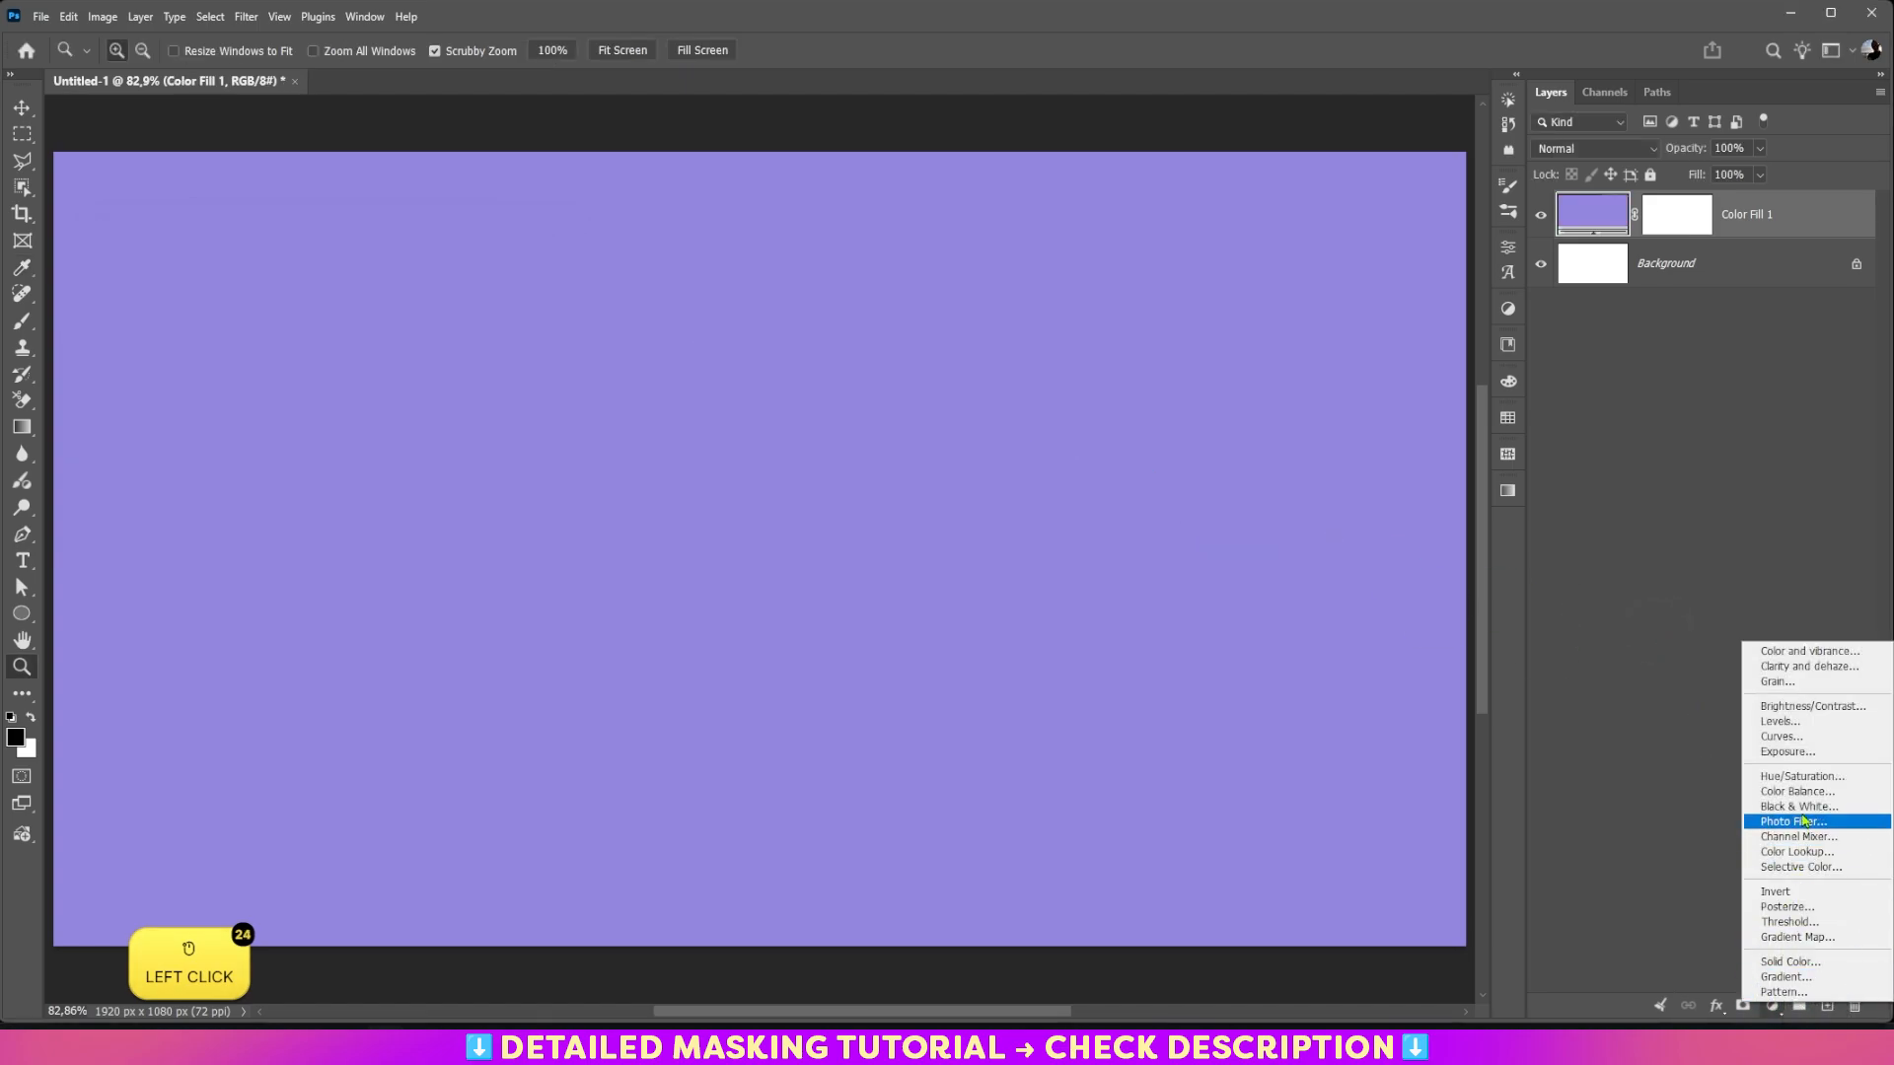
pyautogui.click(1811, 742)
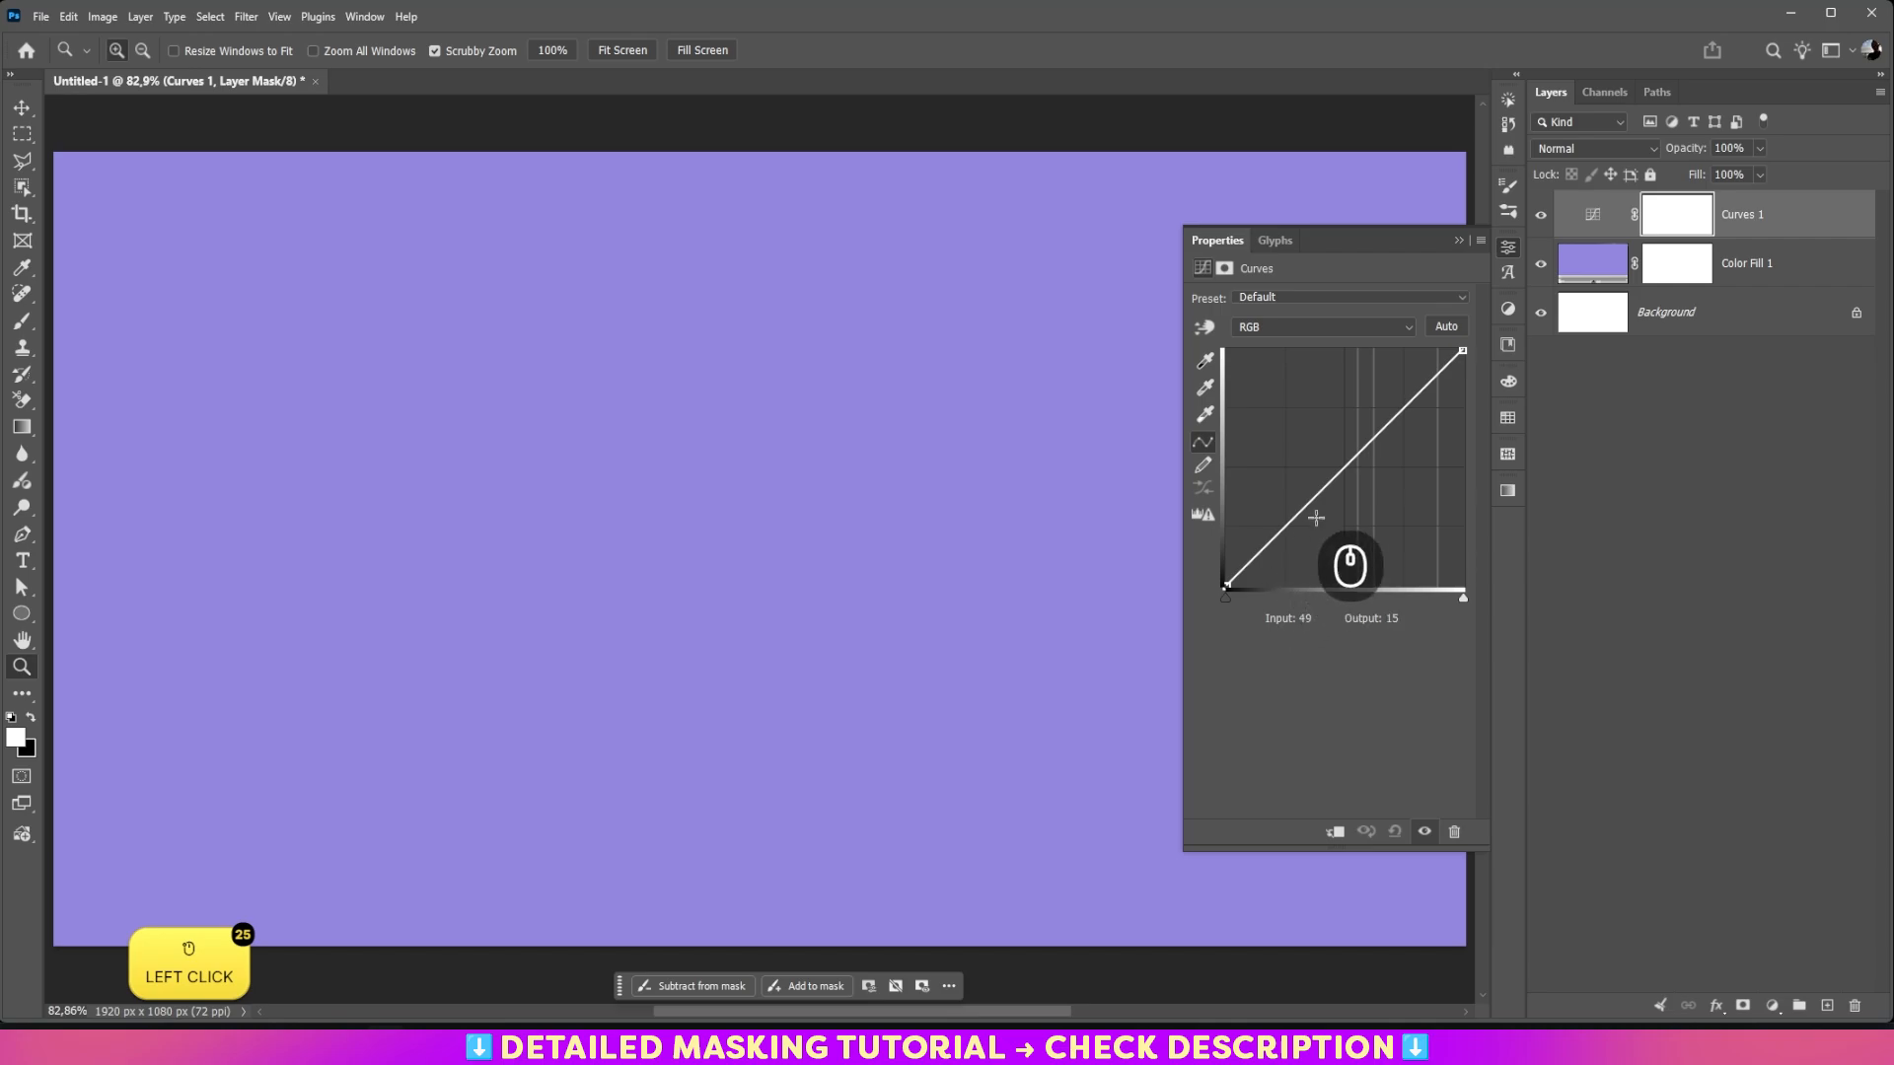
pyautogui.moveTo(1337, 467); pyautogui.dragTo(1340, 417)
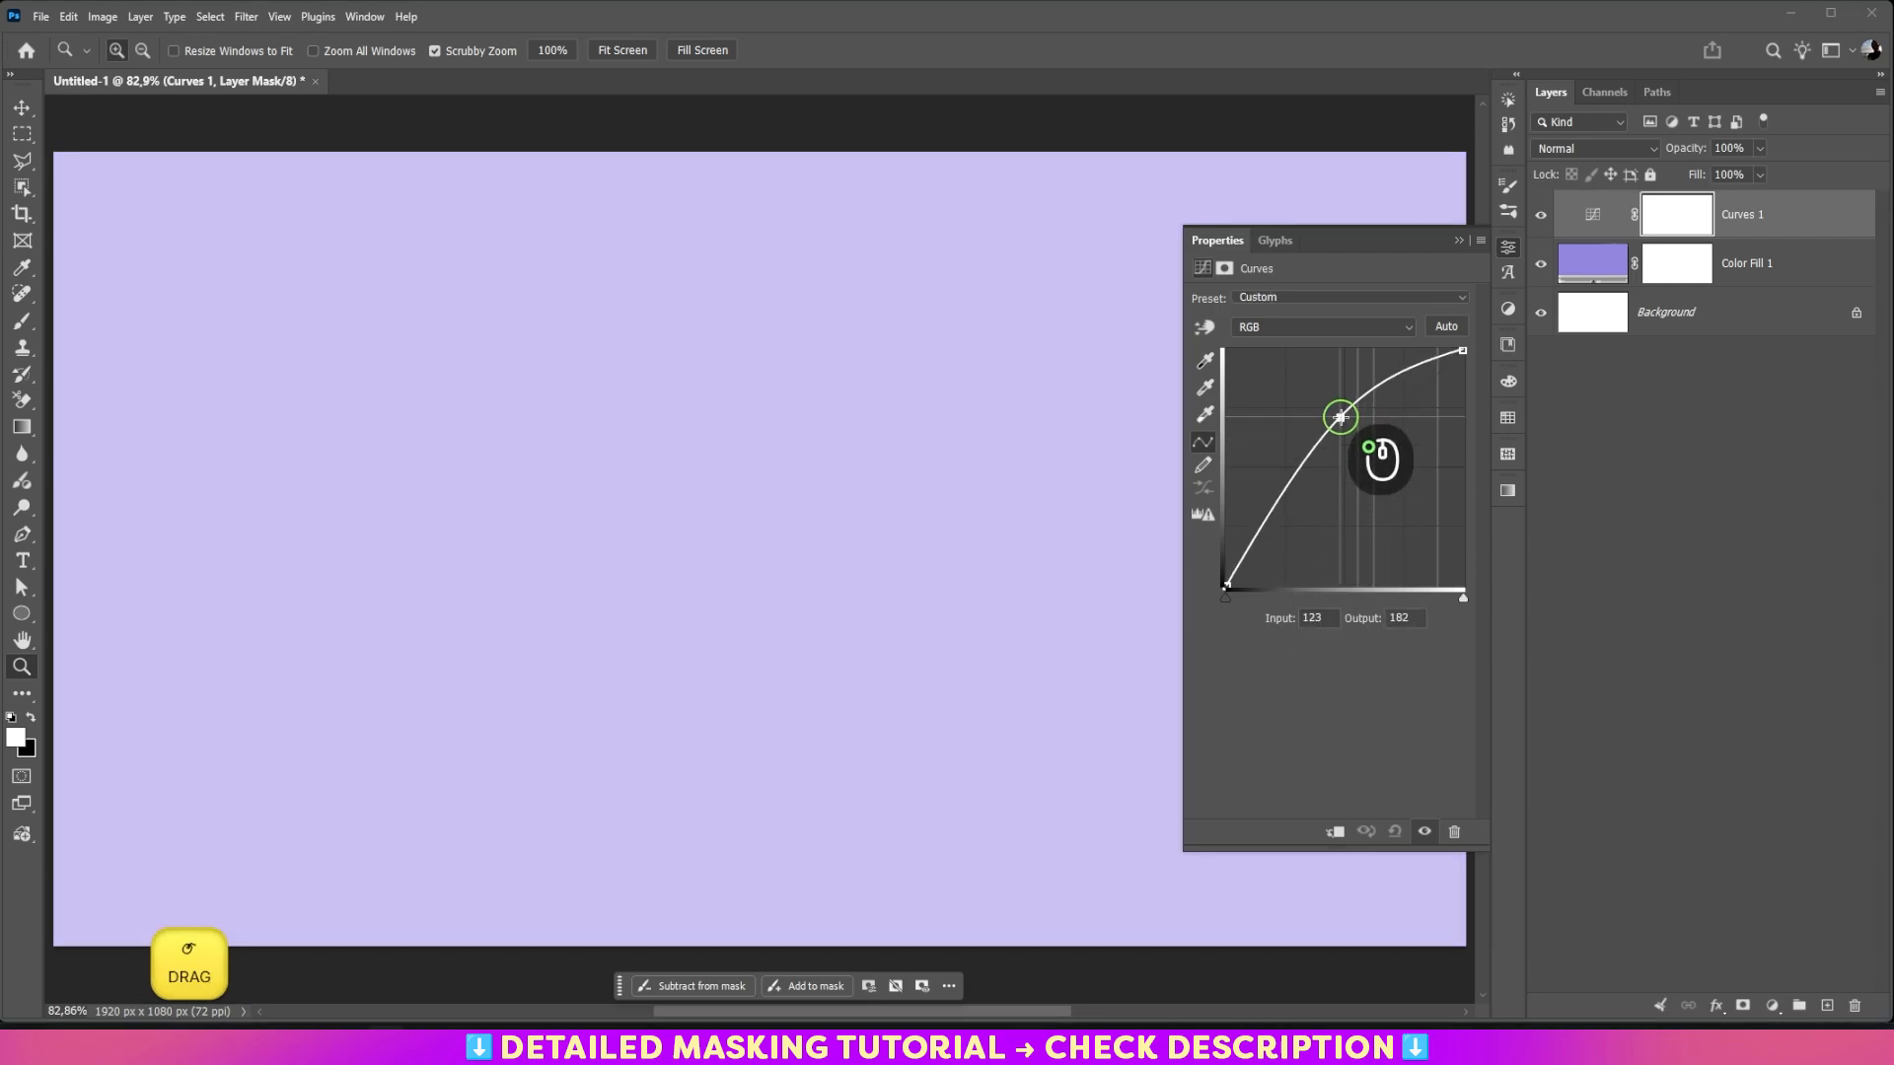
pyautogui.click(1459, 240)
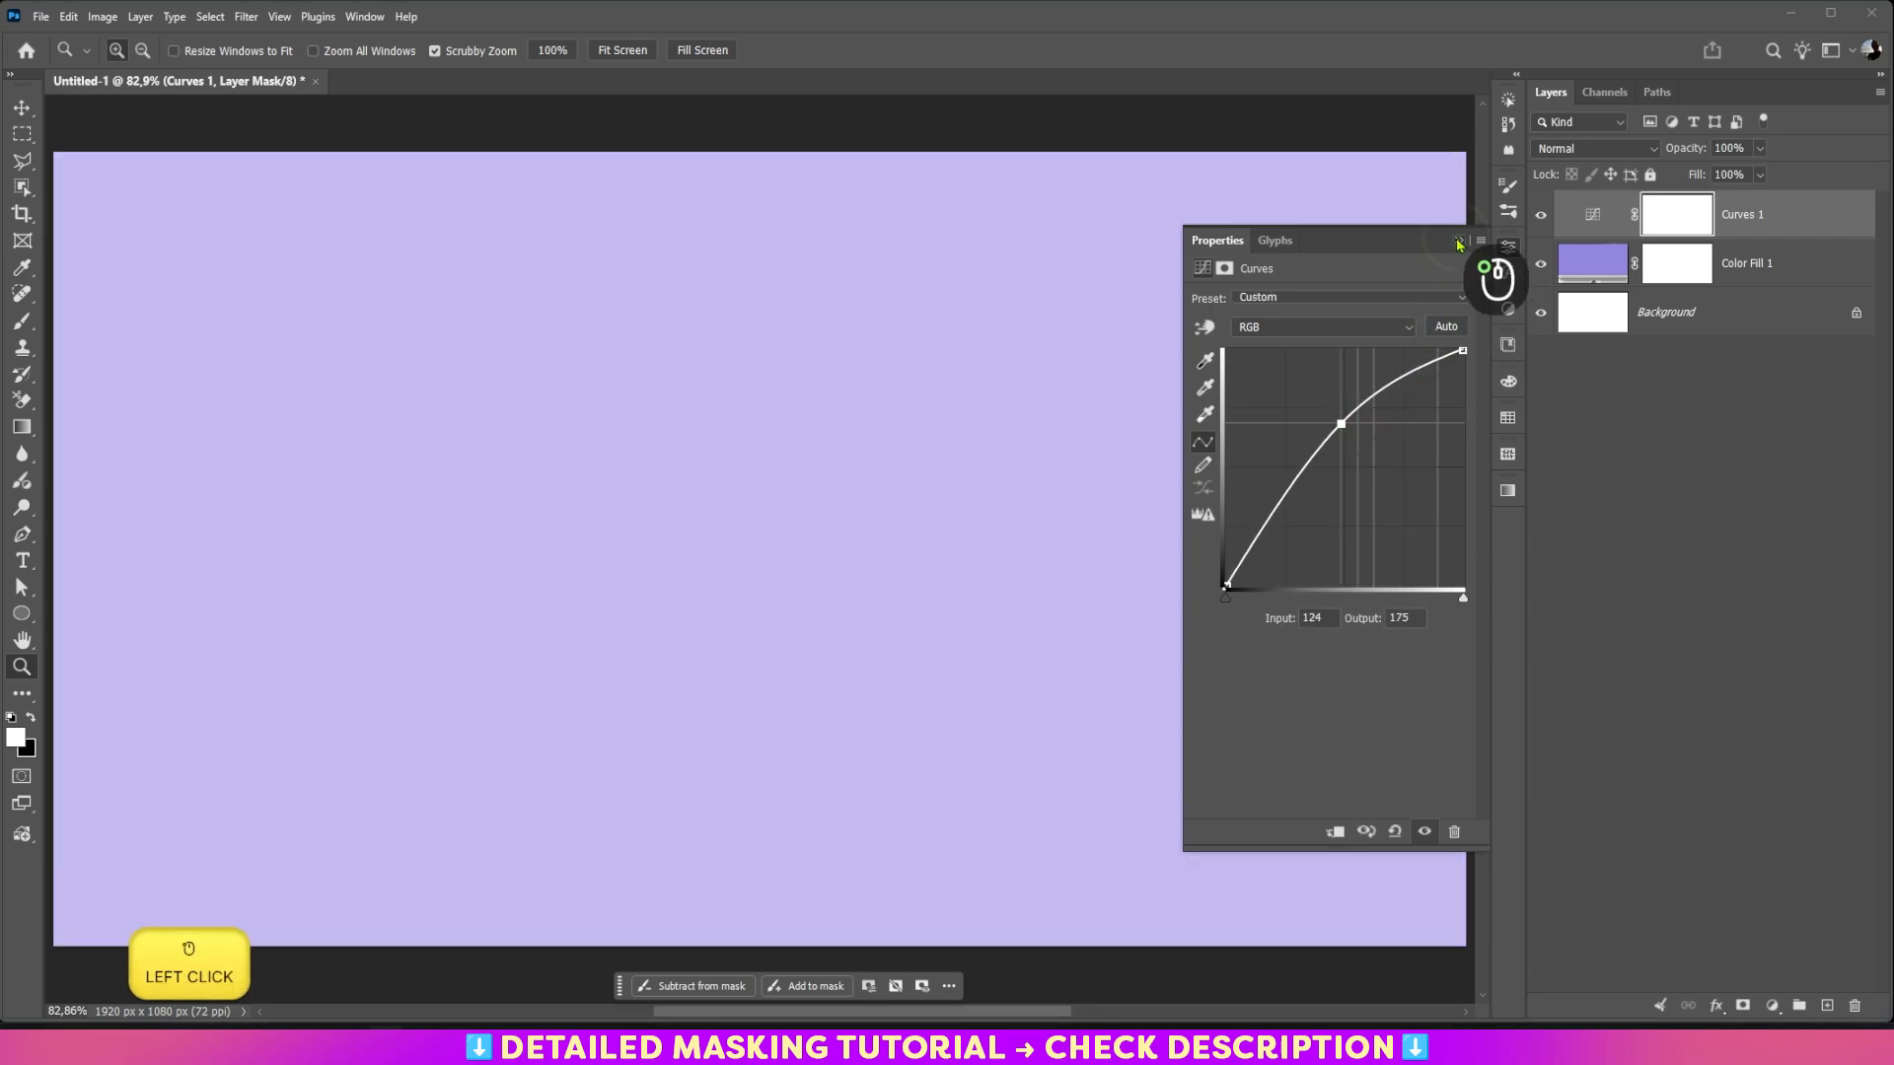
pyautogui.click(1558, 152)
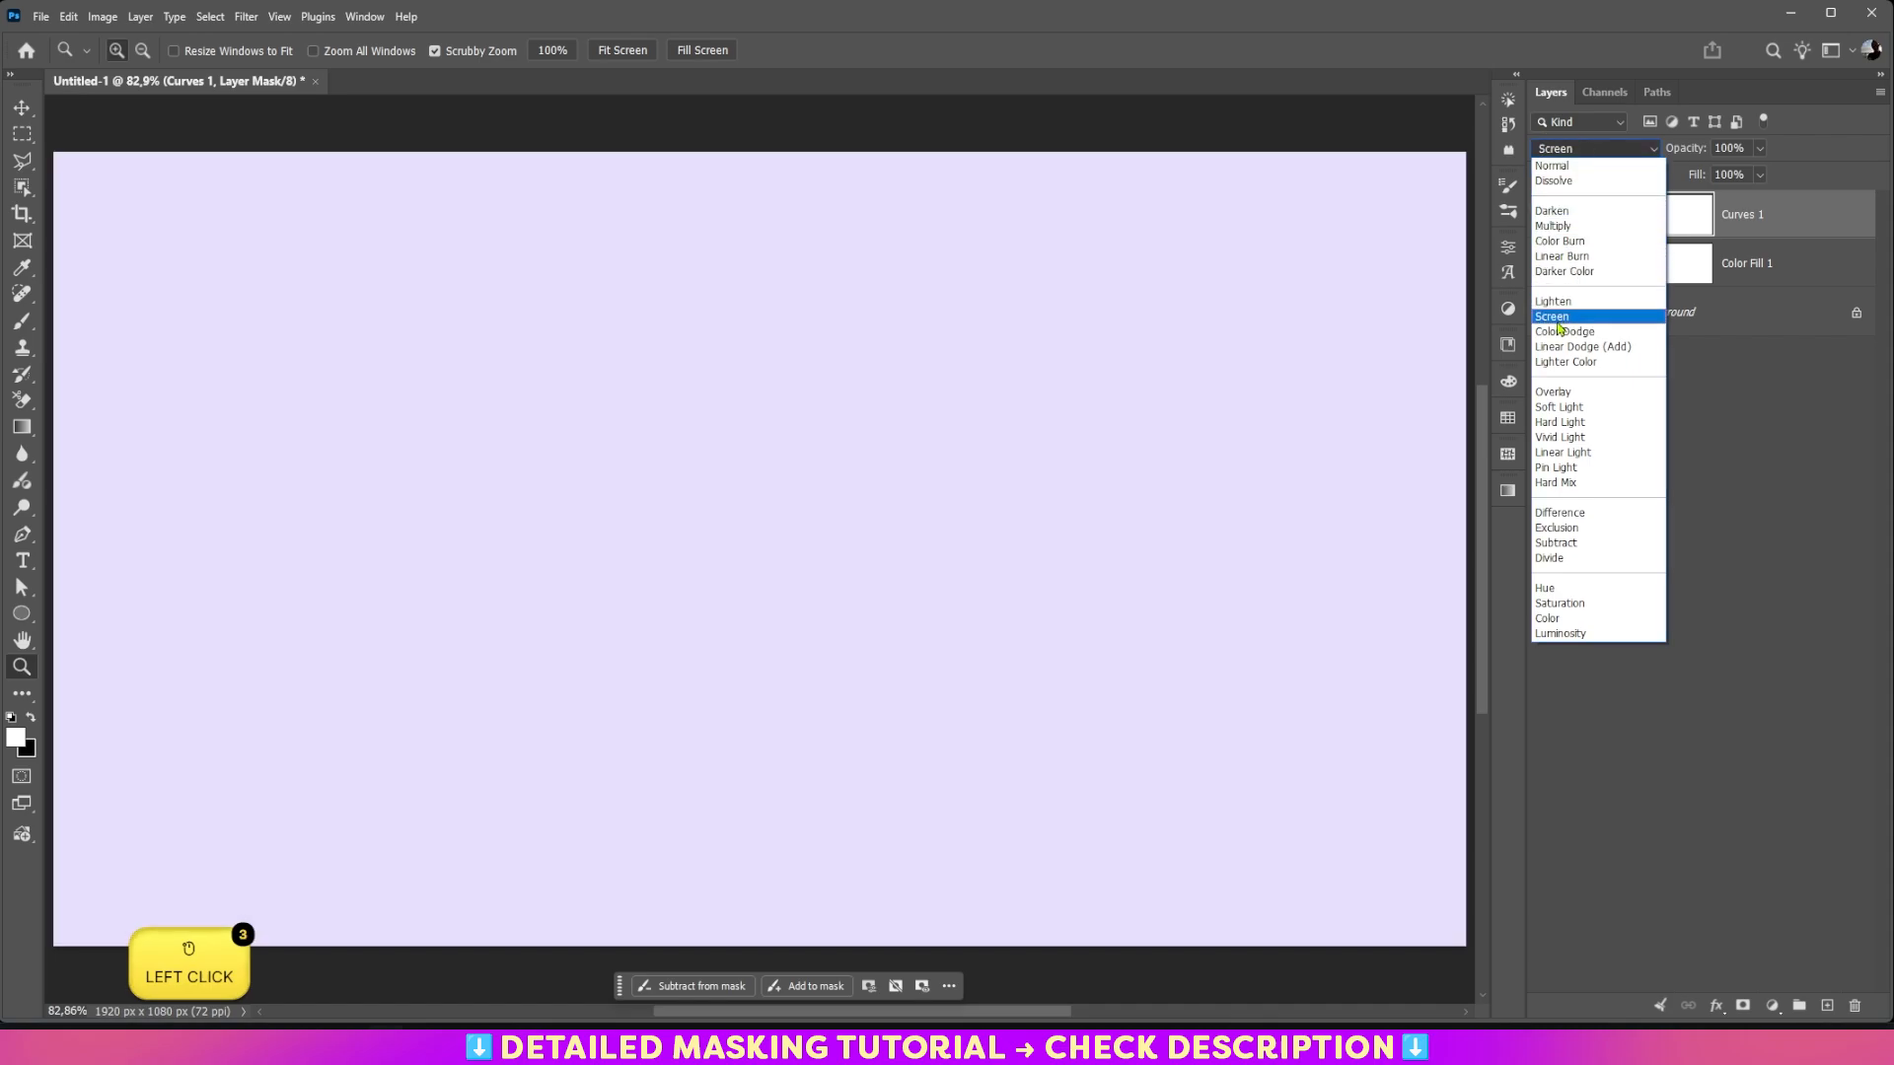
pyautogui.click(1557, 318)
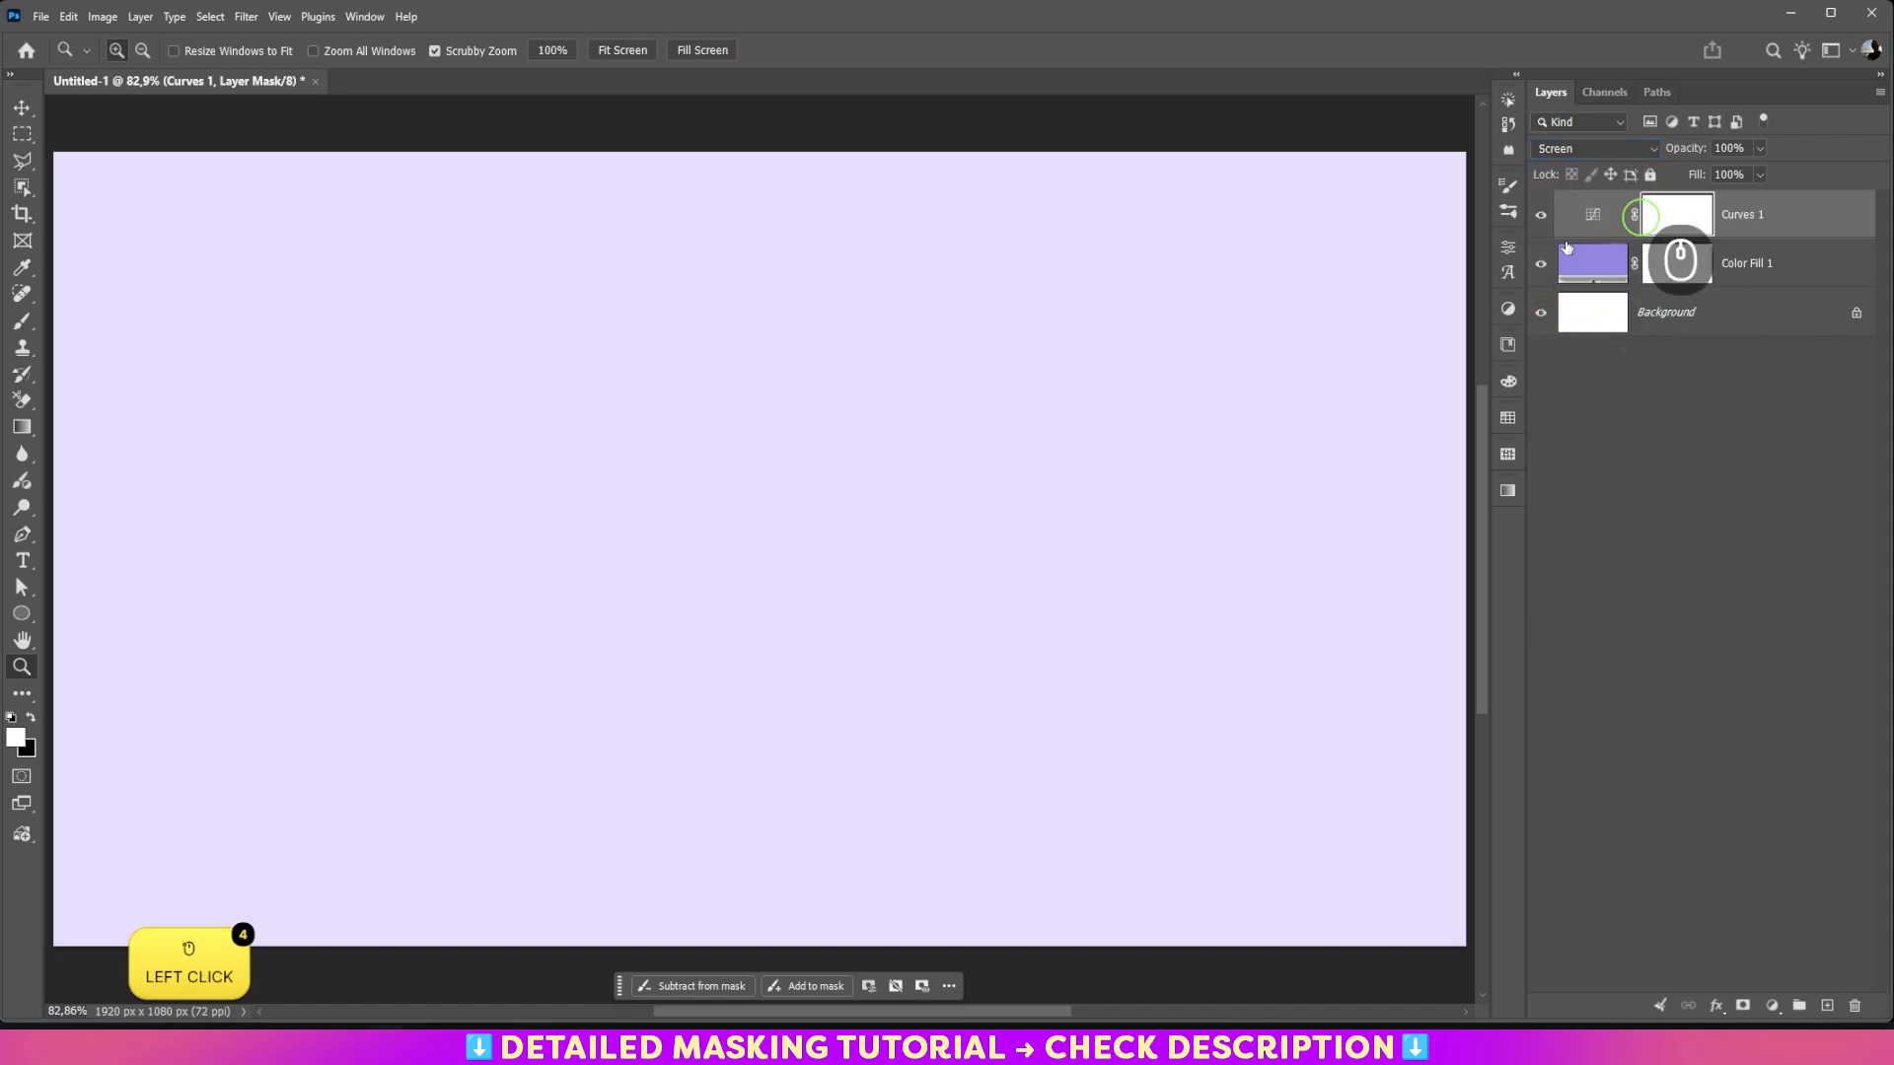
# Step: Draw a vertical linear gradient on the Curves layer's mask, from white at the canvas's upper edge to black at its lower edge
pyautogui.click(23, 428)
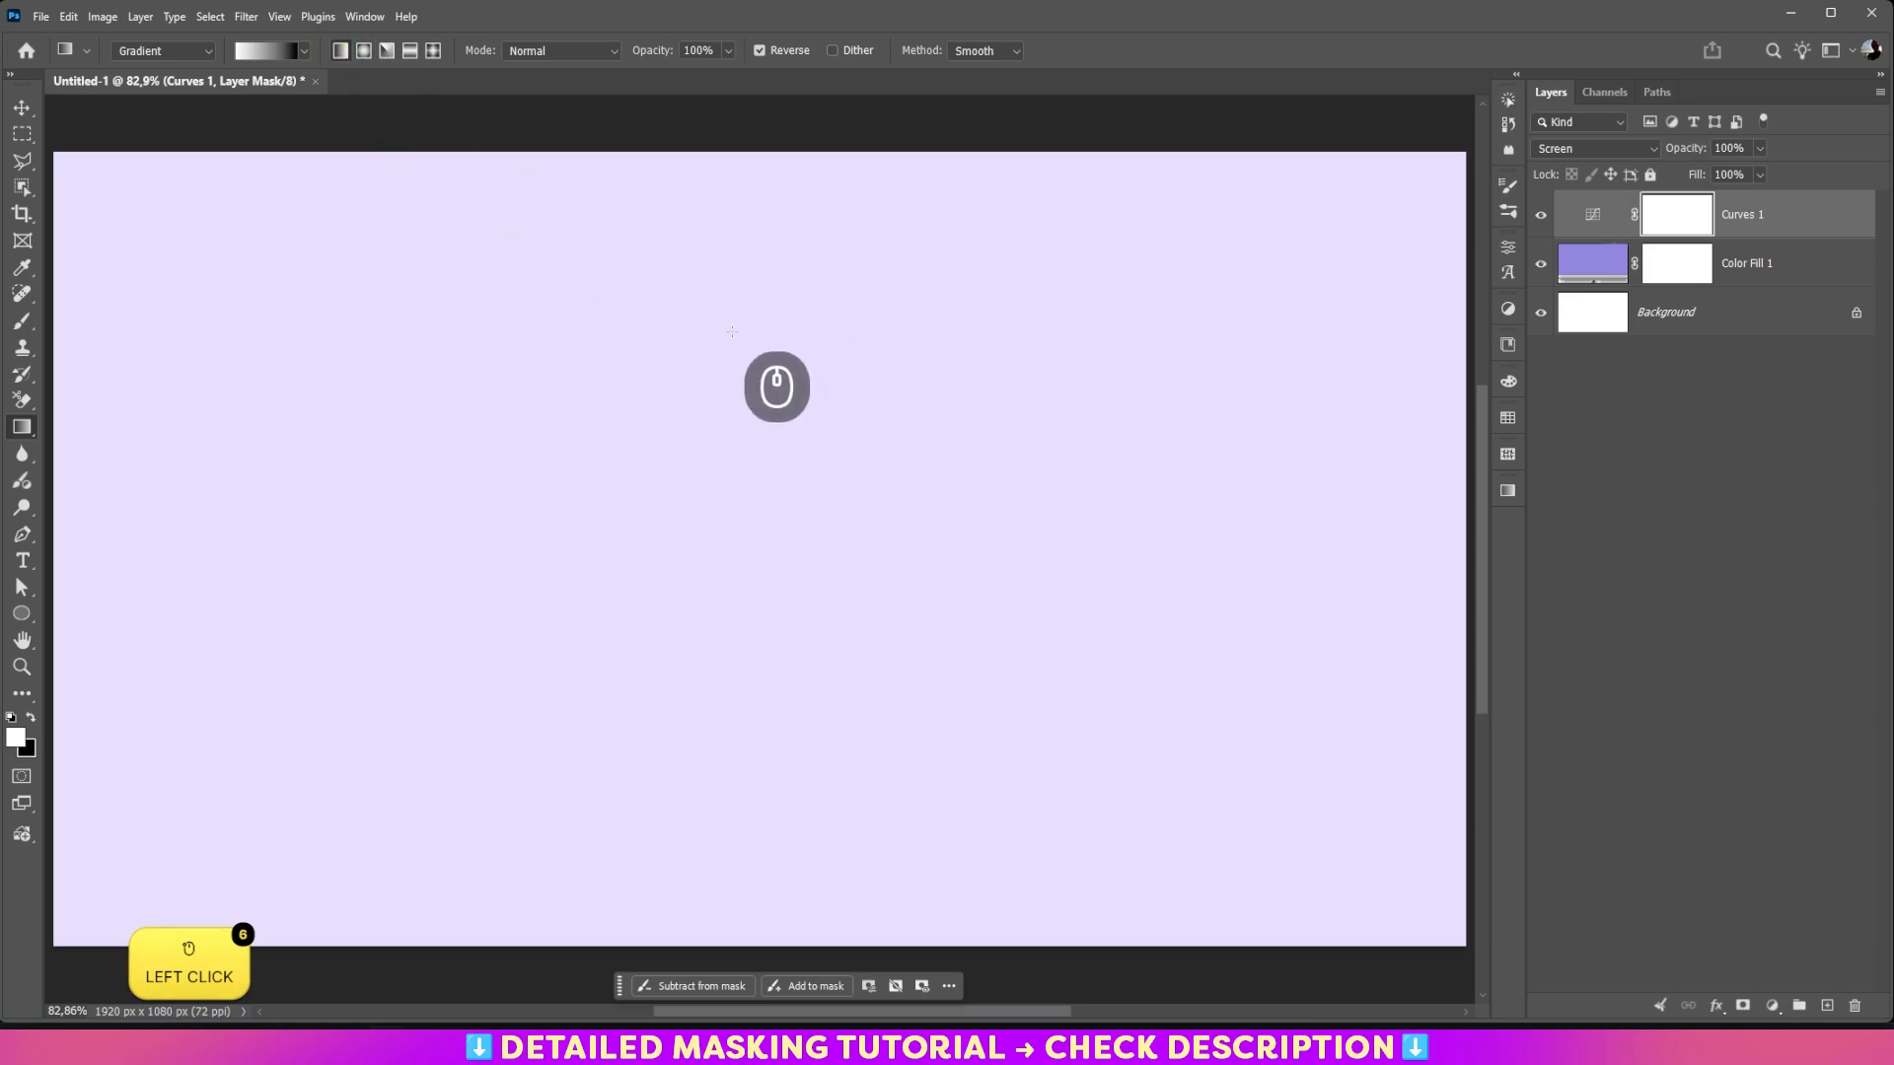
pyautogui.moveTo(706, 158); pyautogui.dragTo(754, 940)
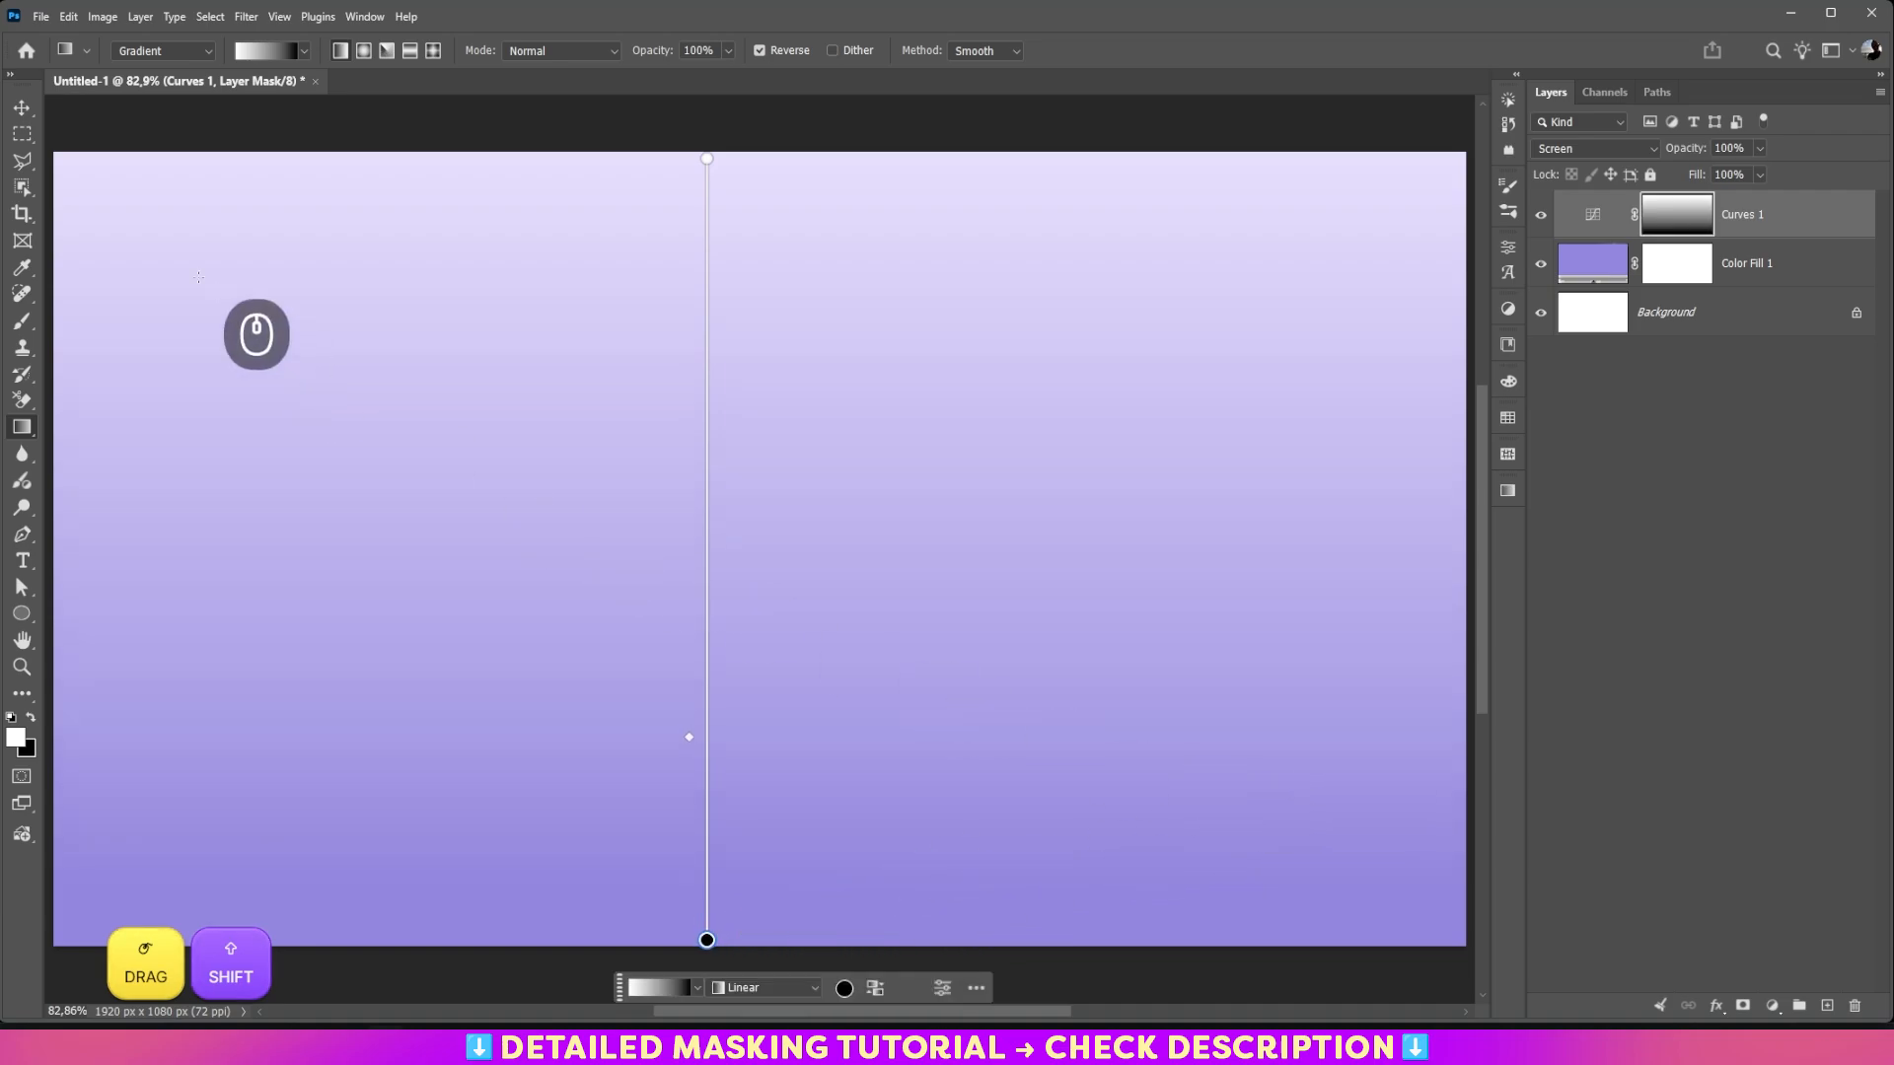
pyautogui.click(22, 106)
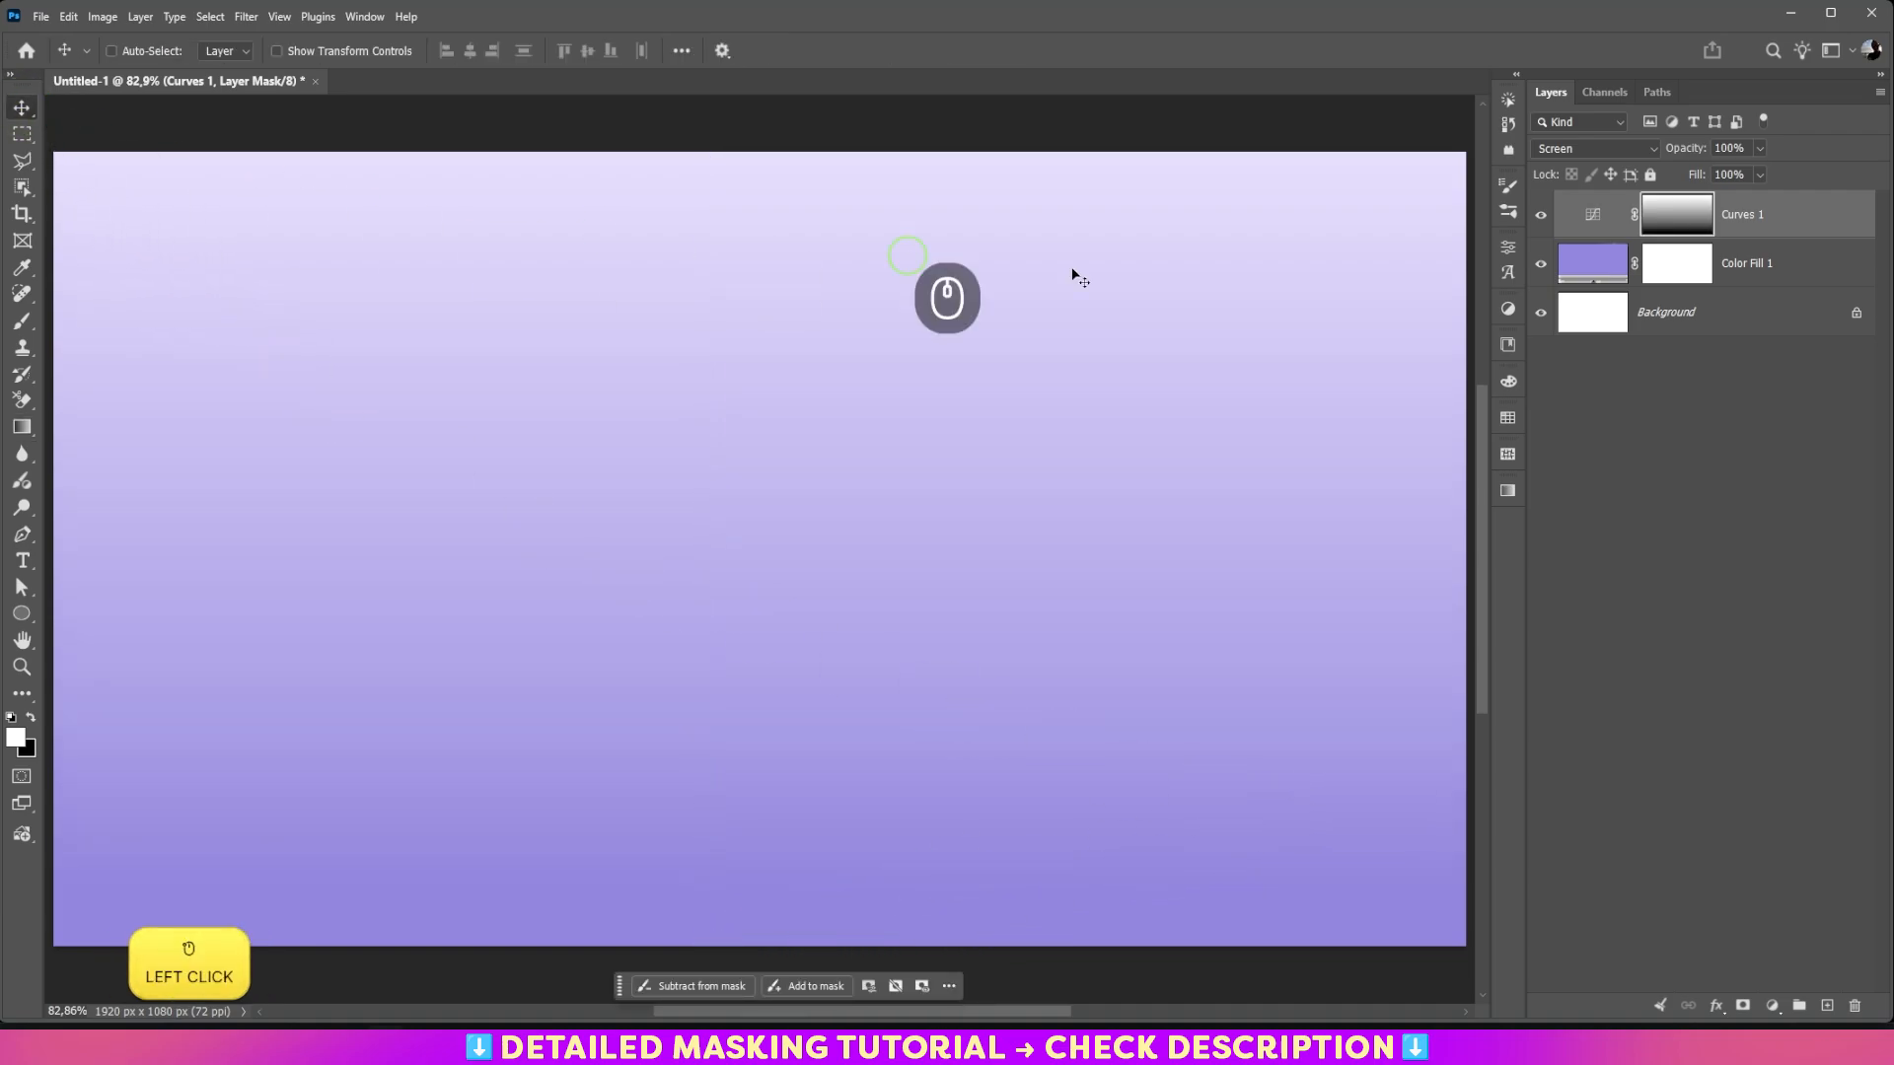
# Step: Lower the Curves layer's opacity to 55%
pyautogui.click(1760, 149)
pyautogui.click(1738, 173)
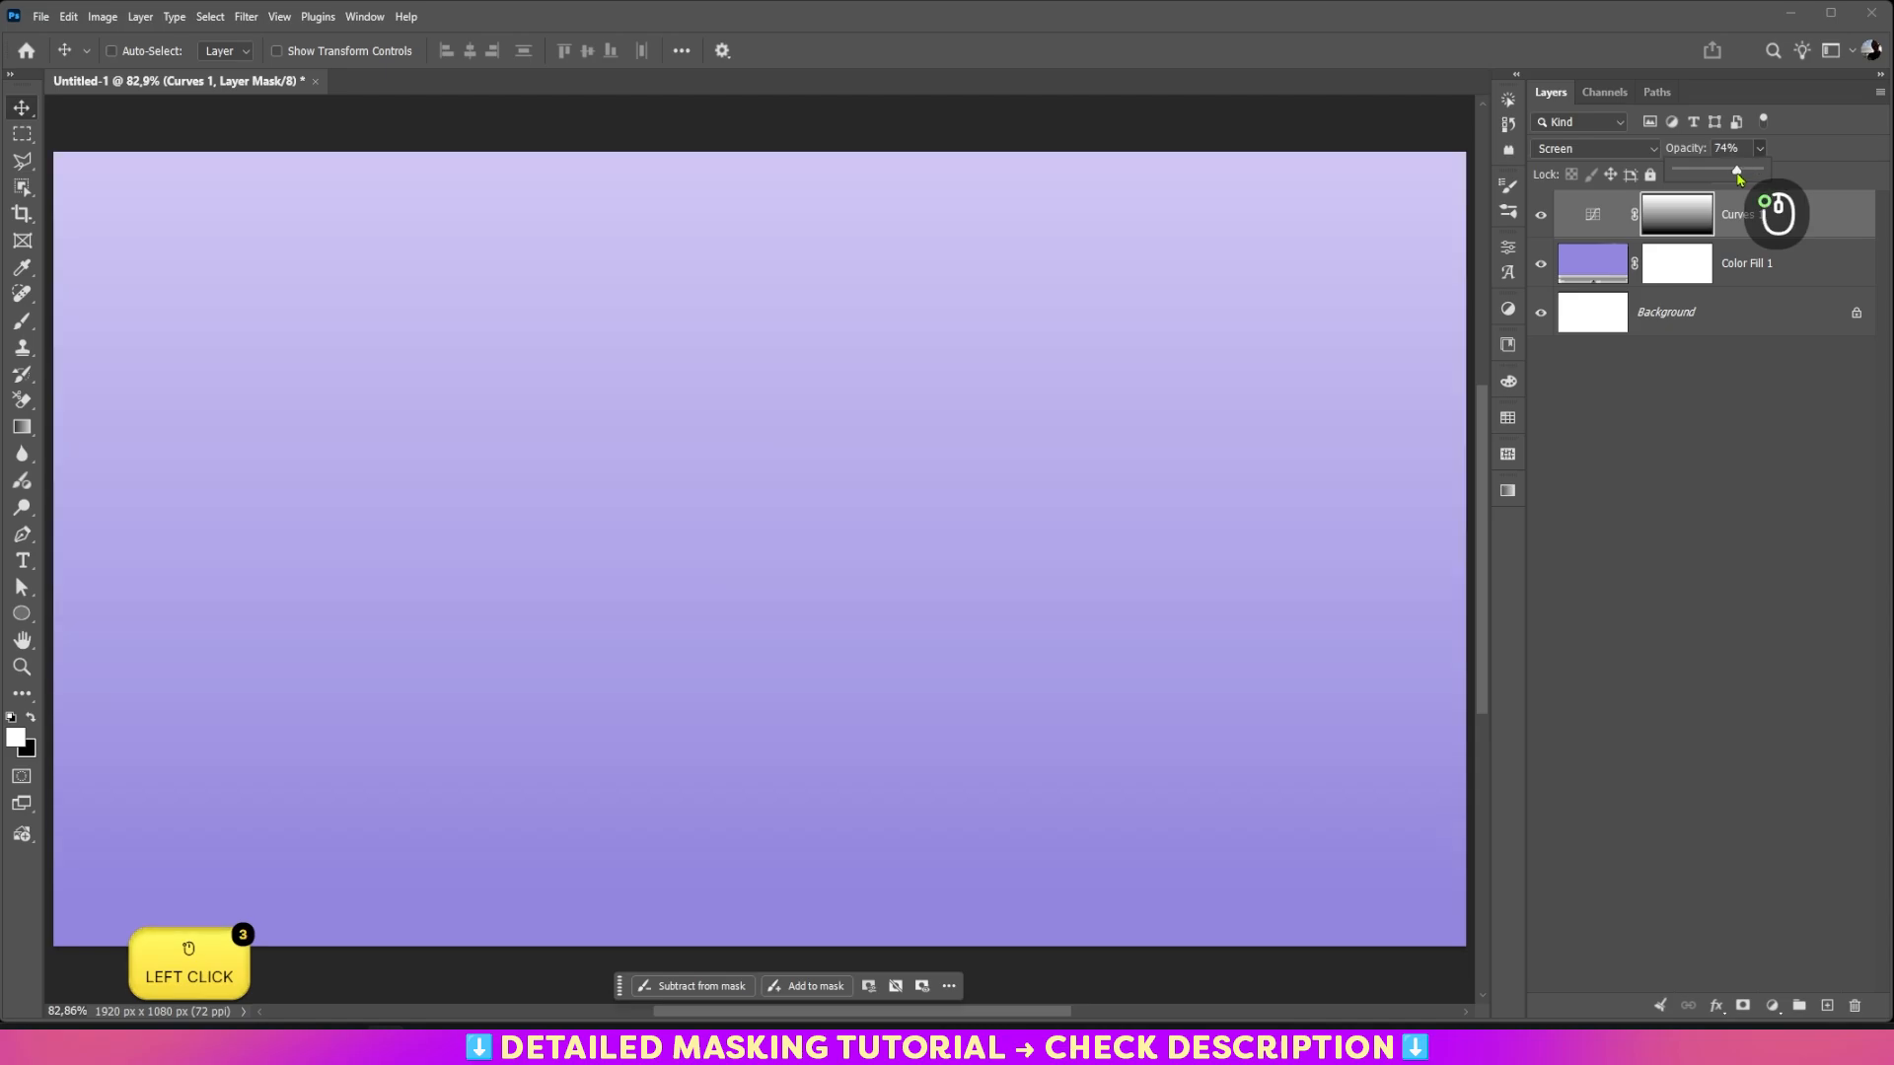
pyautogui.moveTo(1738, 174); pyautogui.dragTo(1716, 174)
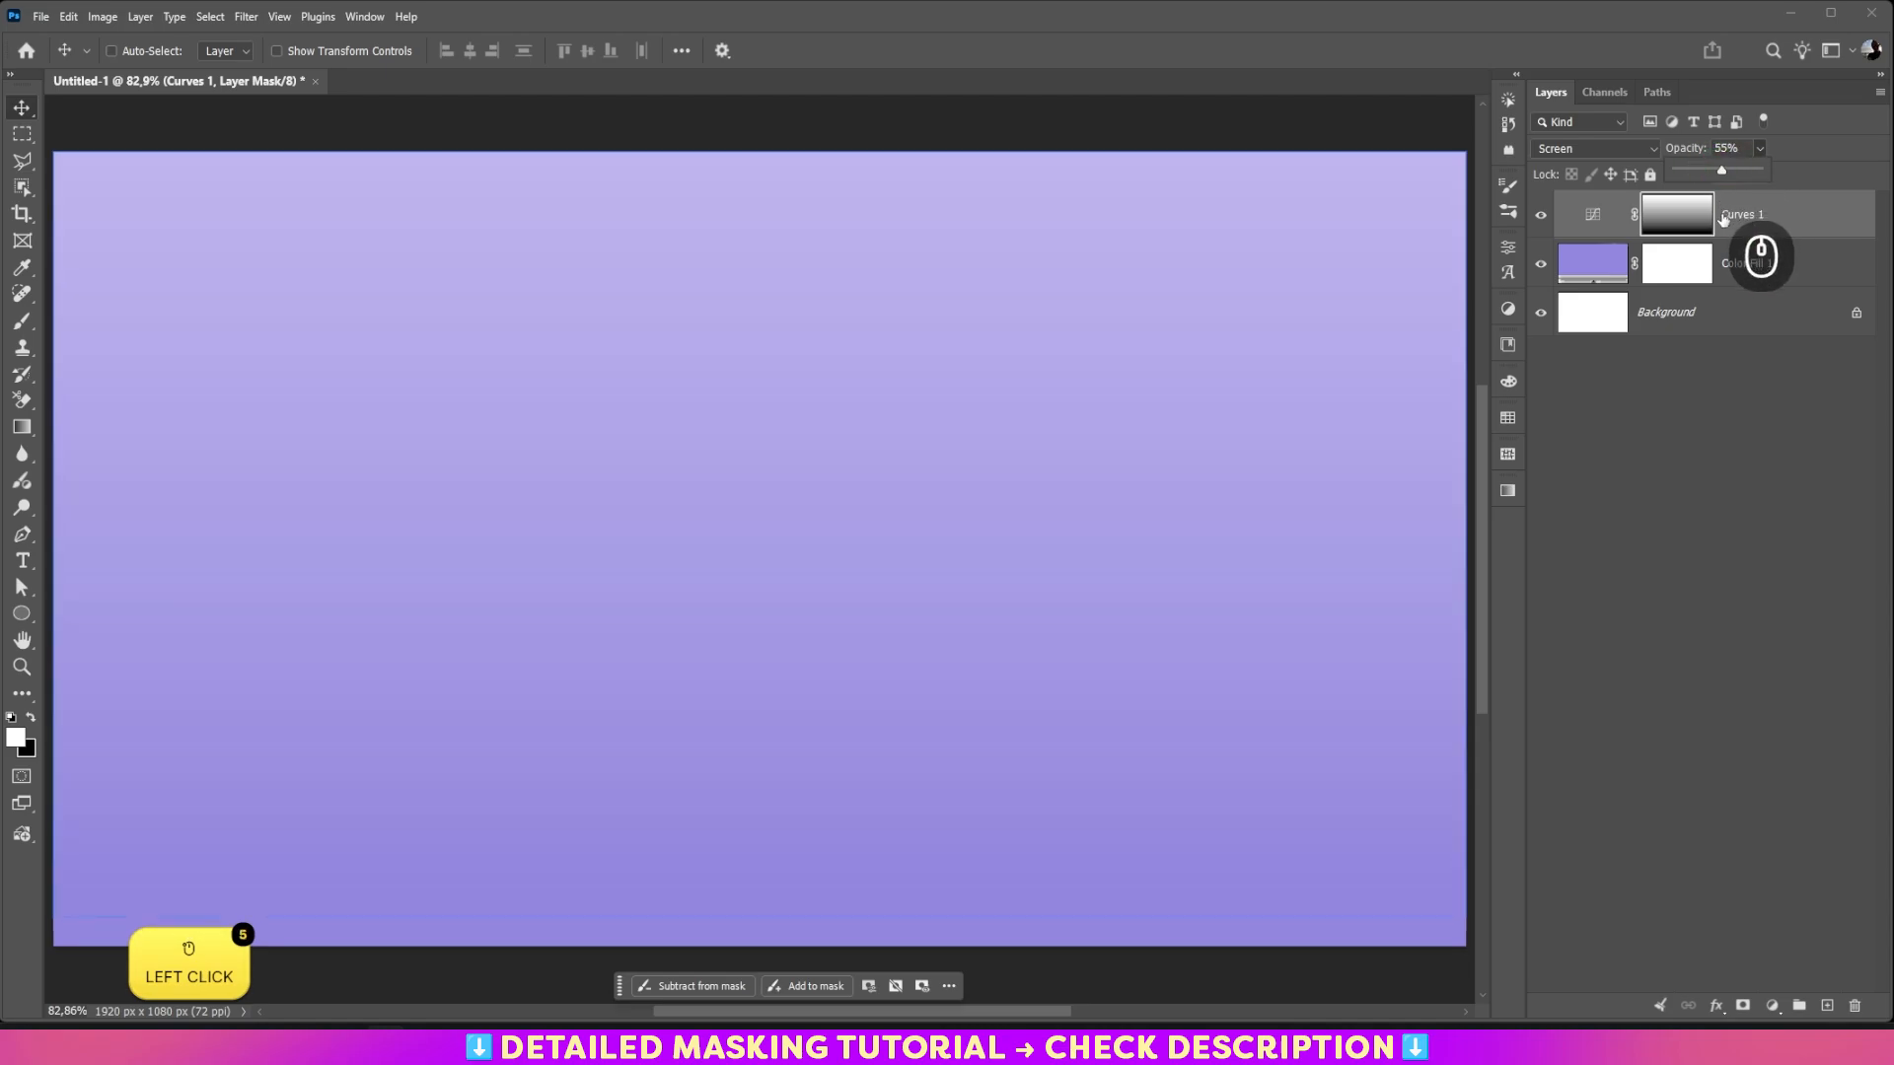
# Step: Group the Curves and color fill layers and name the group bg
pyautogui.keyDown('shift'); pyautogui.click(1720, 264); pyautogui.keyUp('shift')
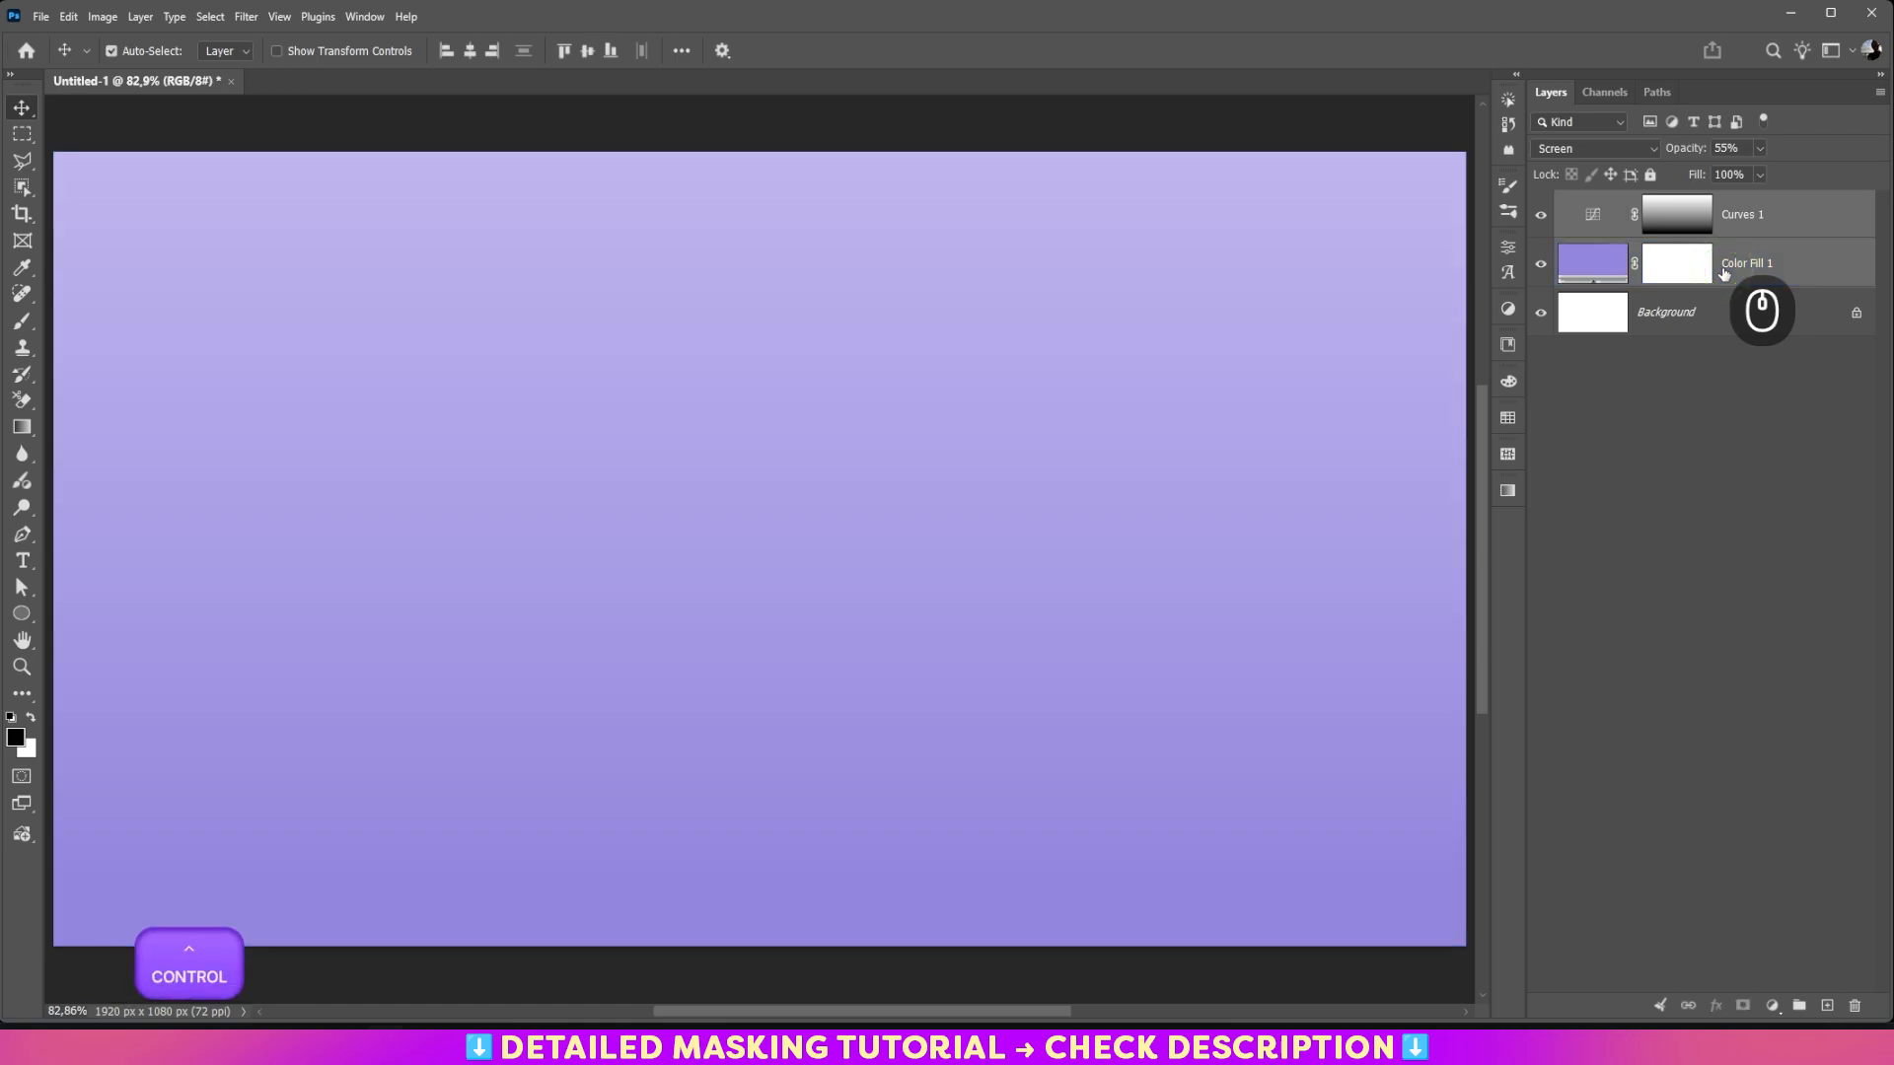
pyautogui.hotkey('ctrl', 'g')
pyautogui.doubleClick(1611, 201)
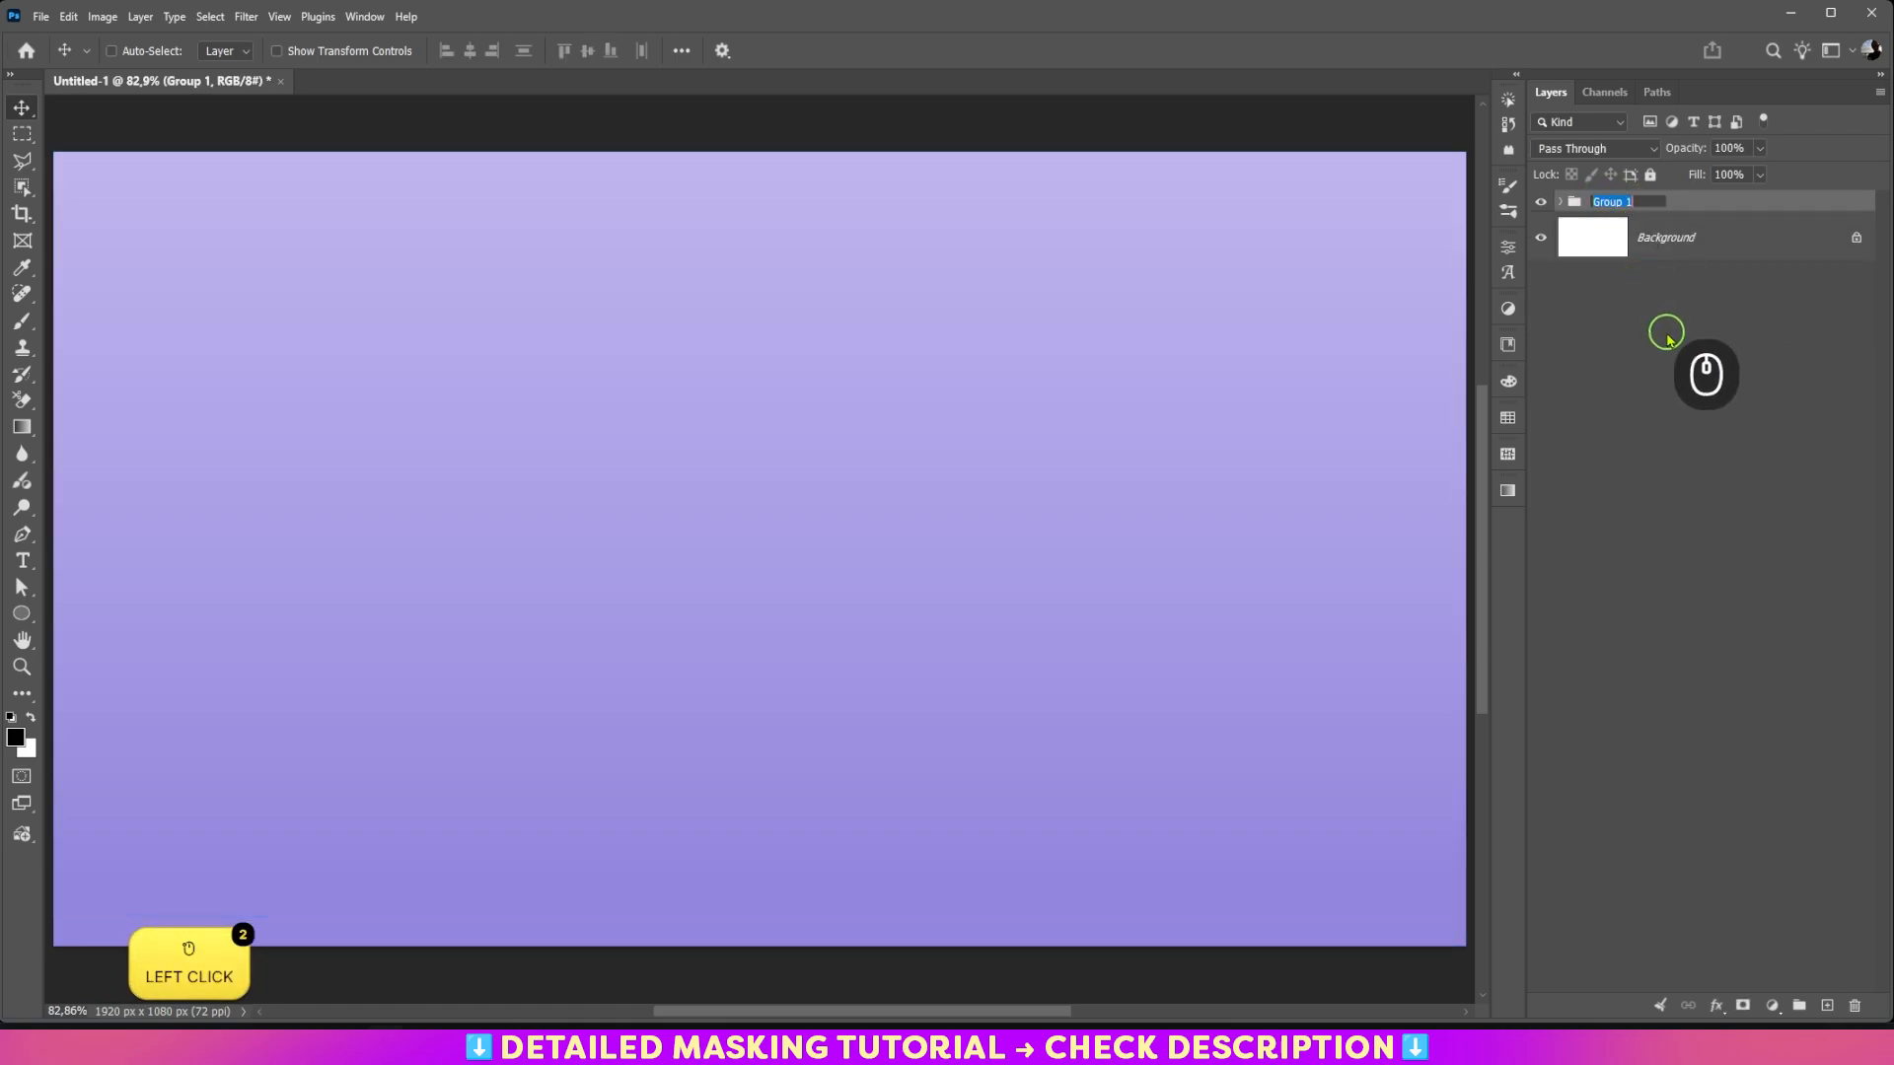
pyautogui.write('bg')
pyautogui.press('Return')
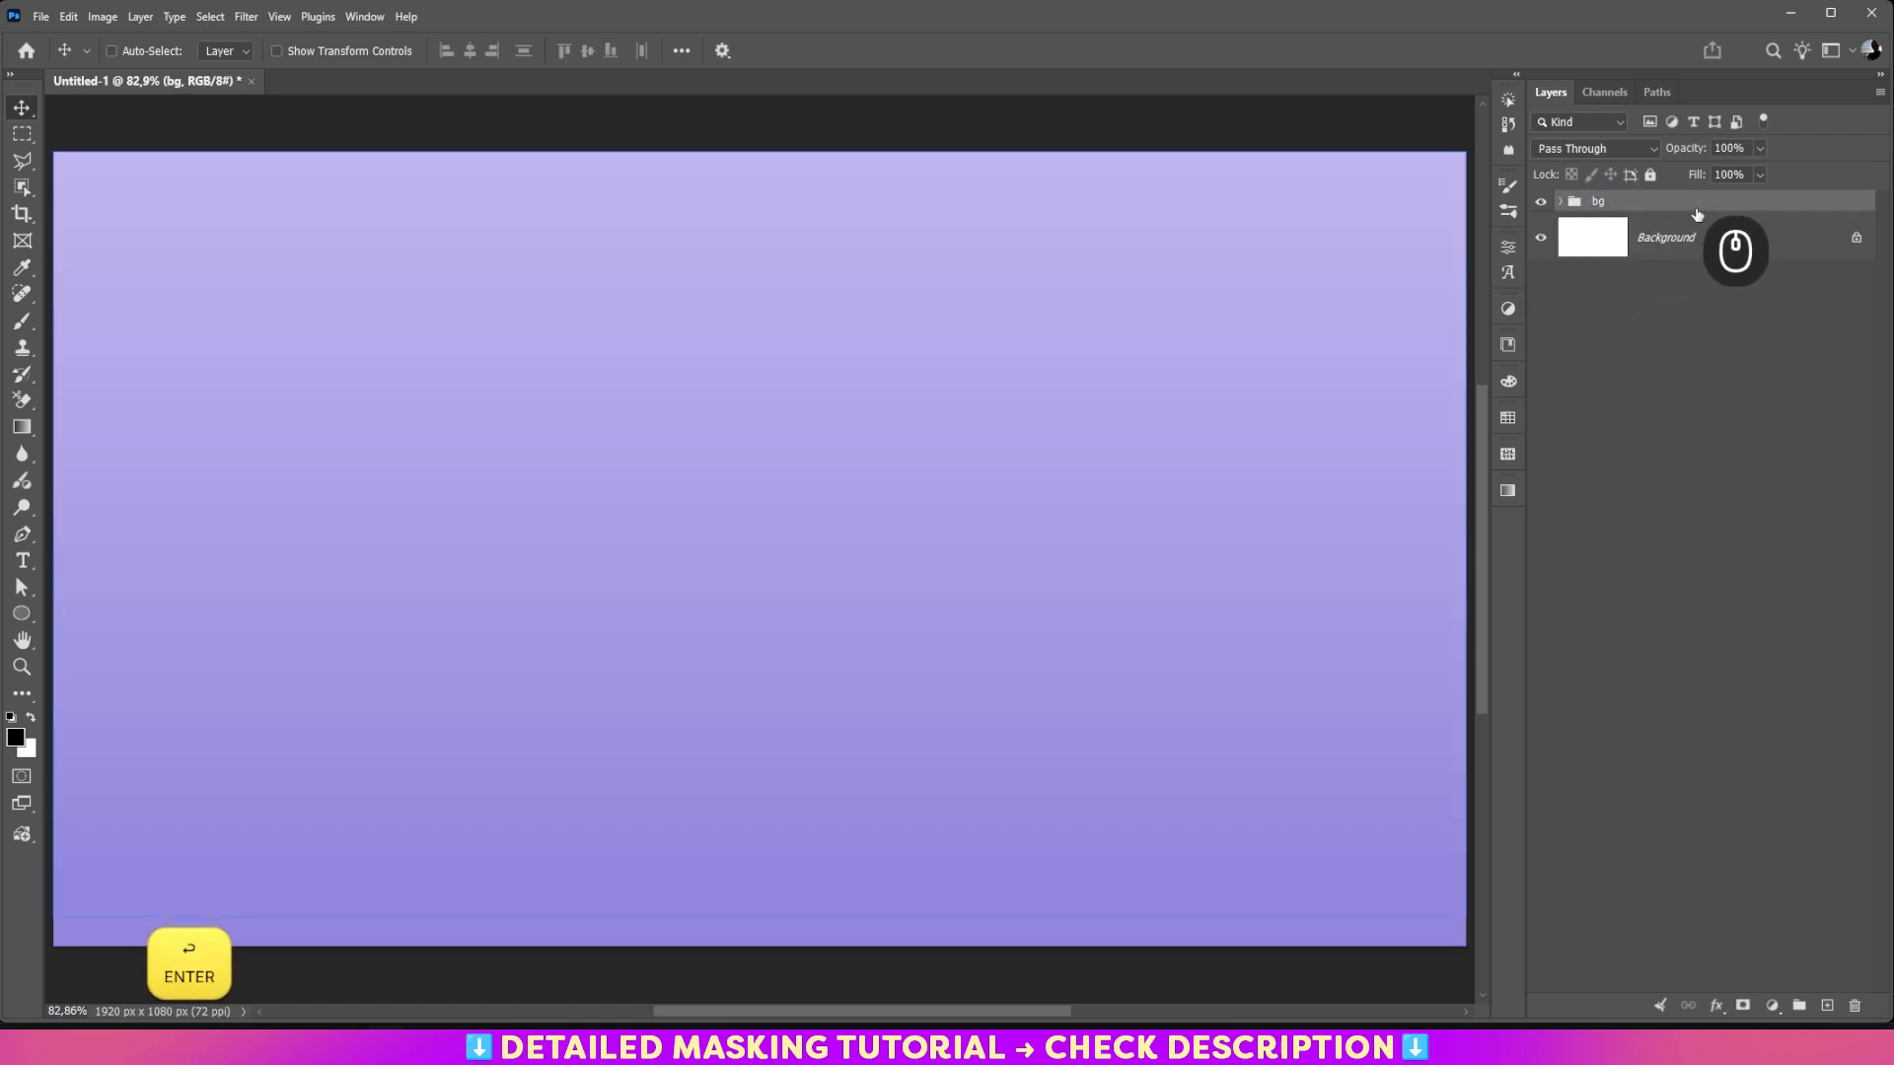
# Step: Assign the Green color label to the bg group
pyautogui.rightClick(1696, 212)
pyautogui.moveTo(1736, 618)
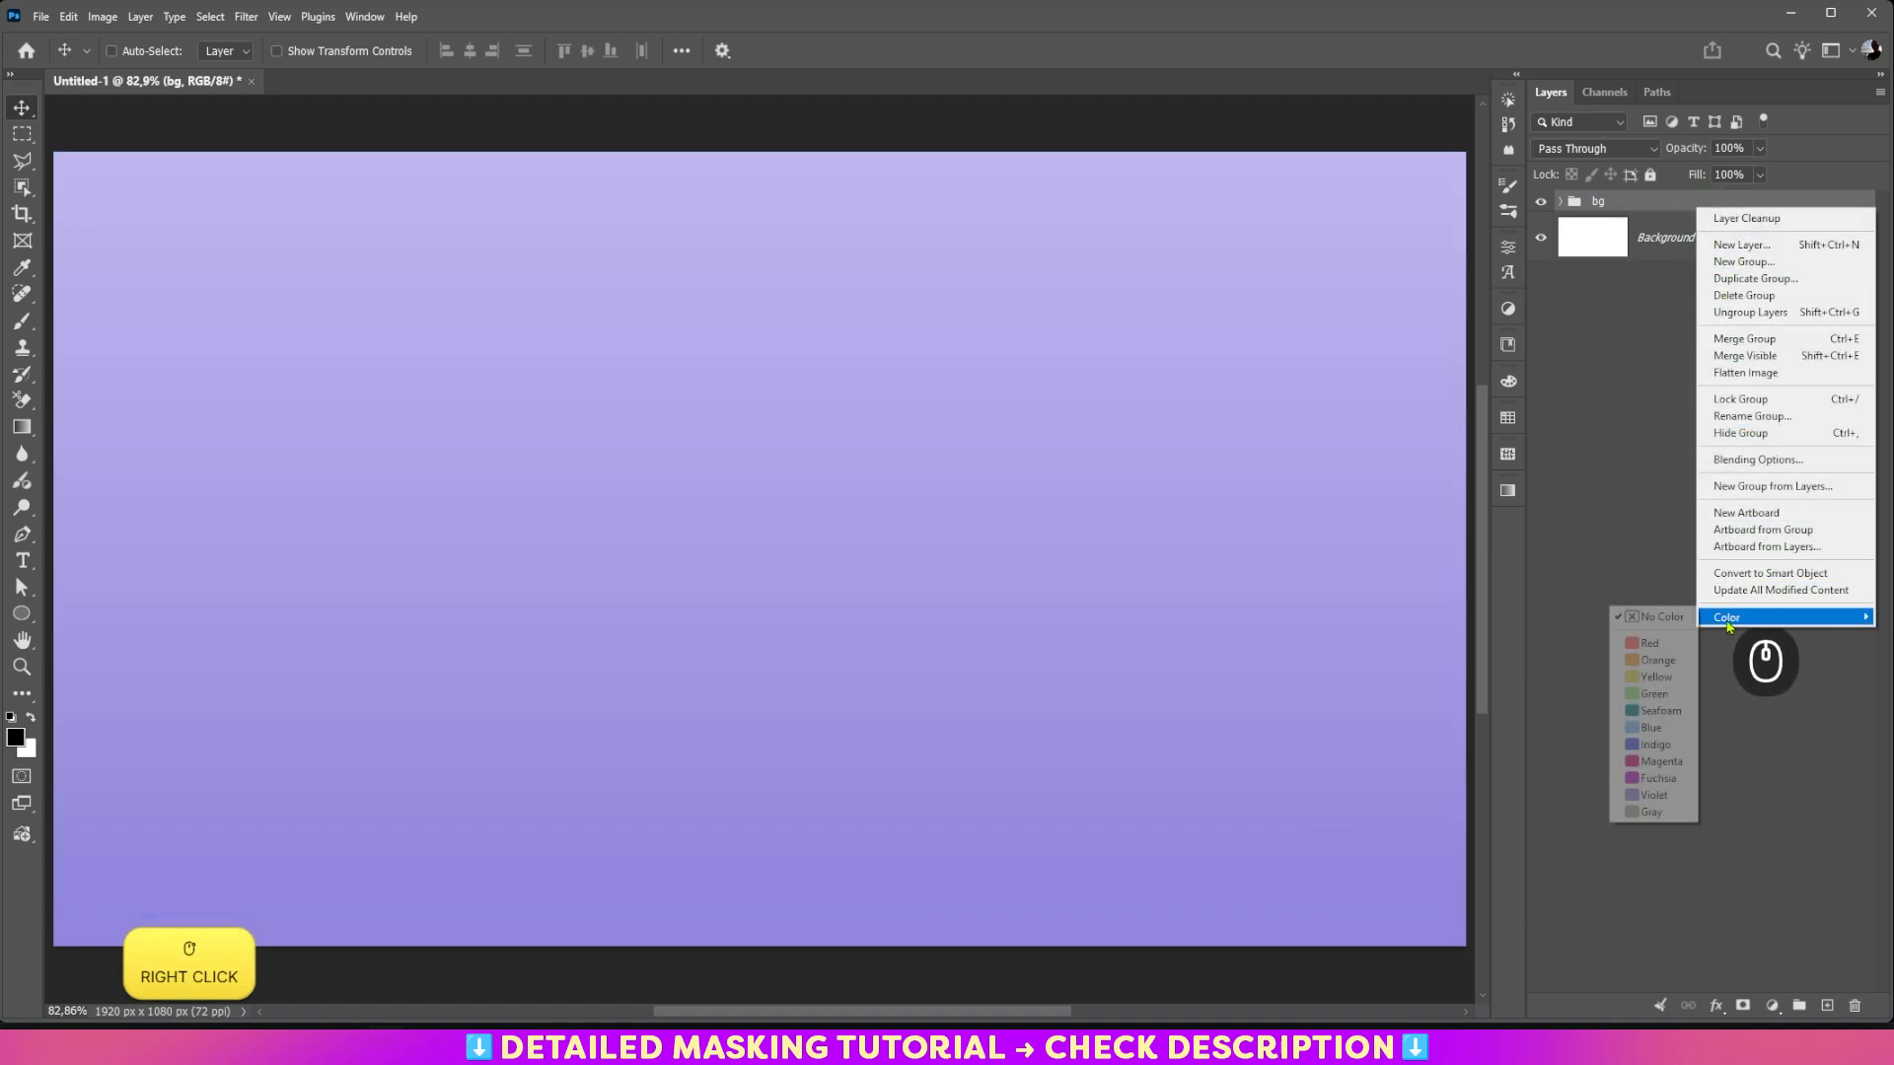
pyautogui.click(1653, 695)
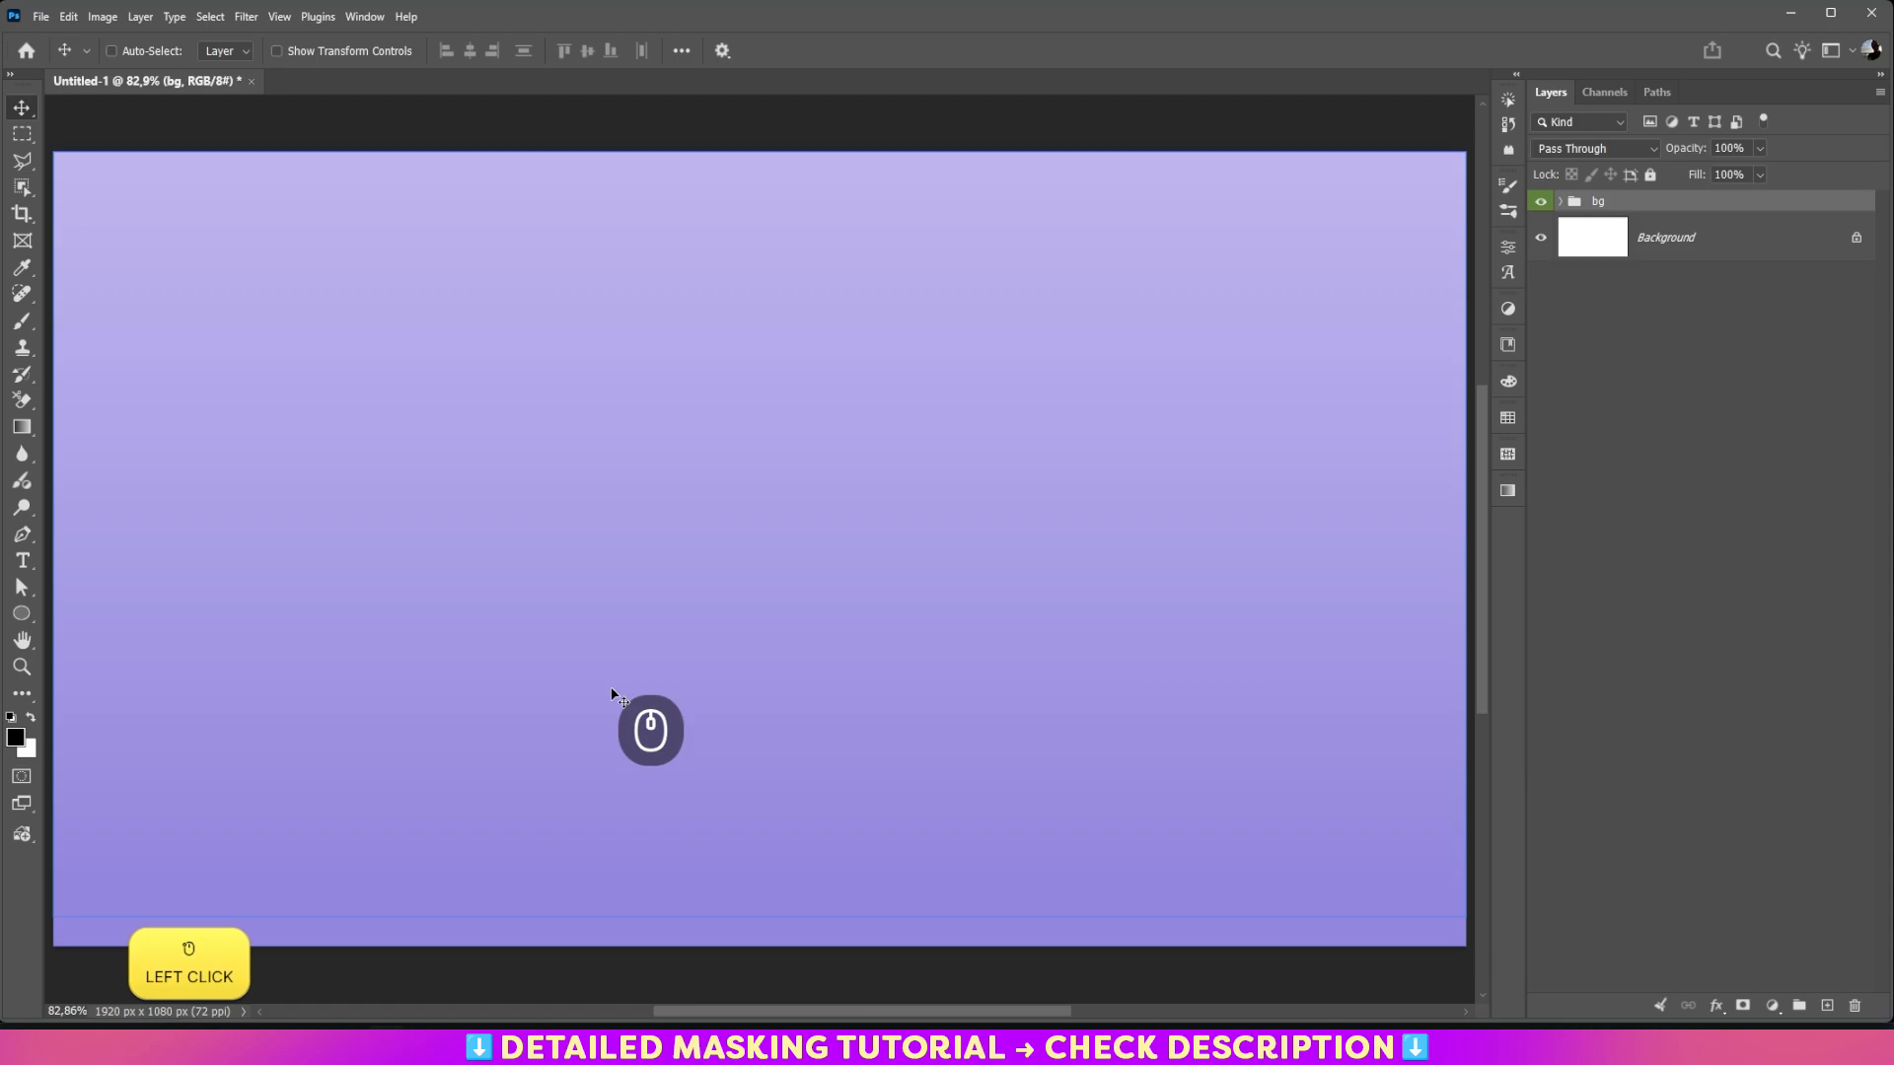
# Step: Add an empty layer above the bg group and set the Type tool to 300 pt with centered alignment
pyautogui.click(1825, 1005)
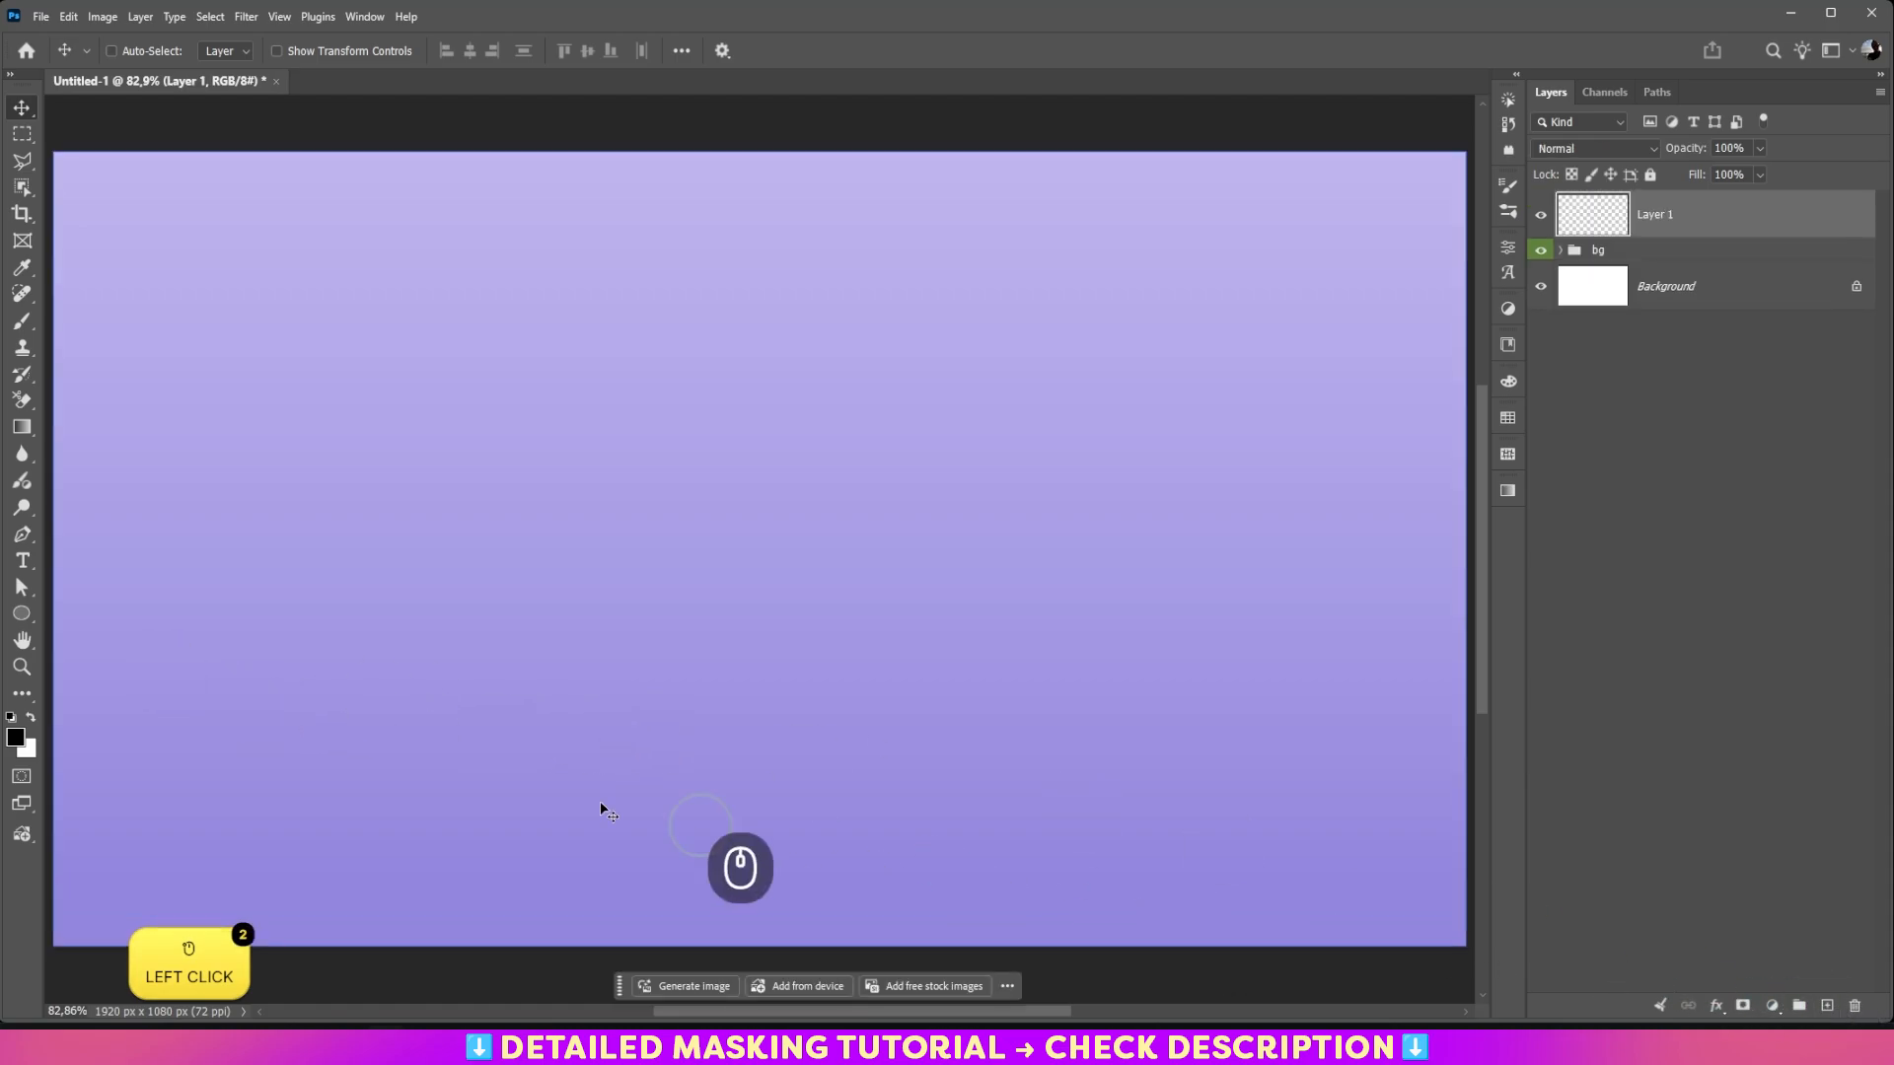
pyautogui.click(23, 562)
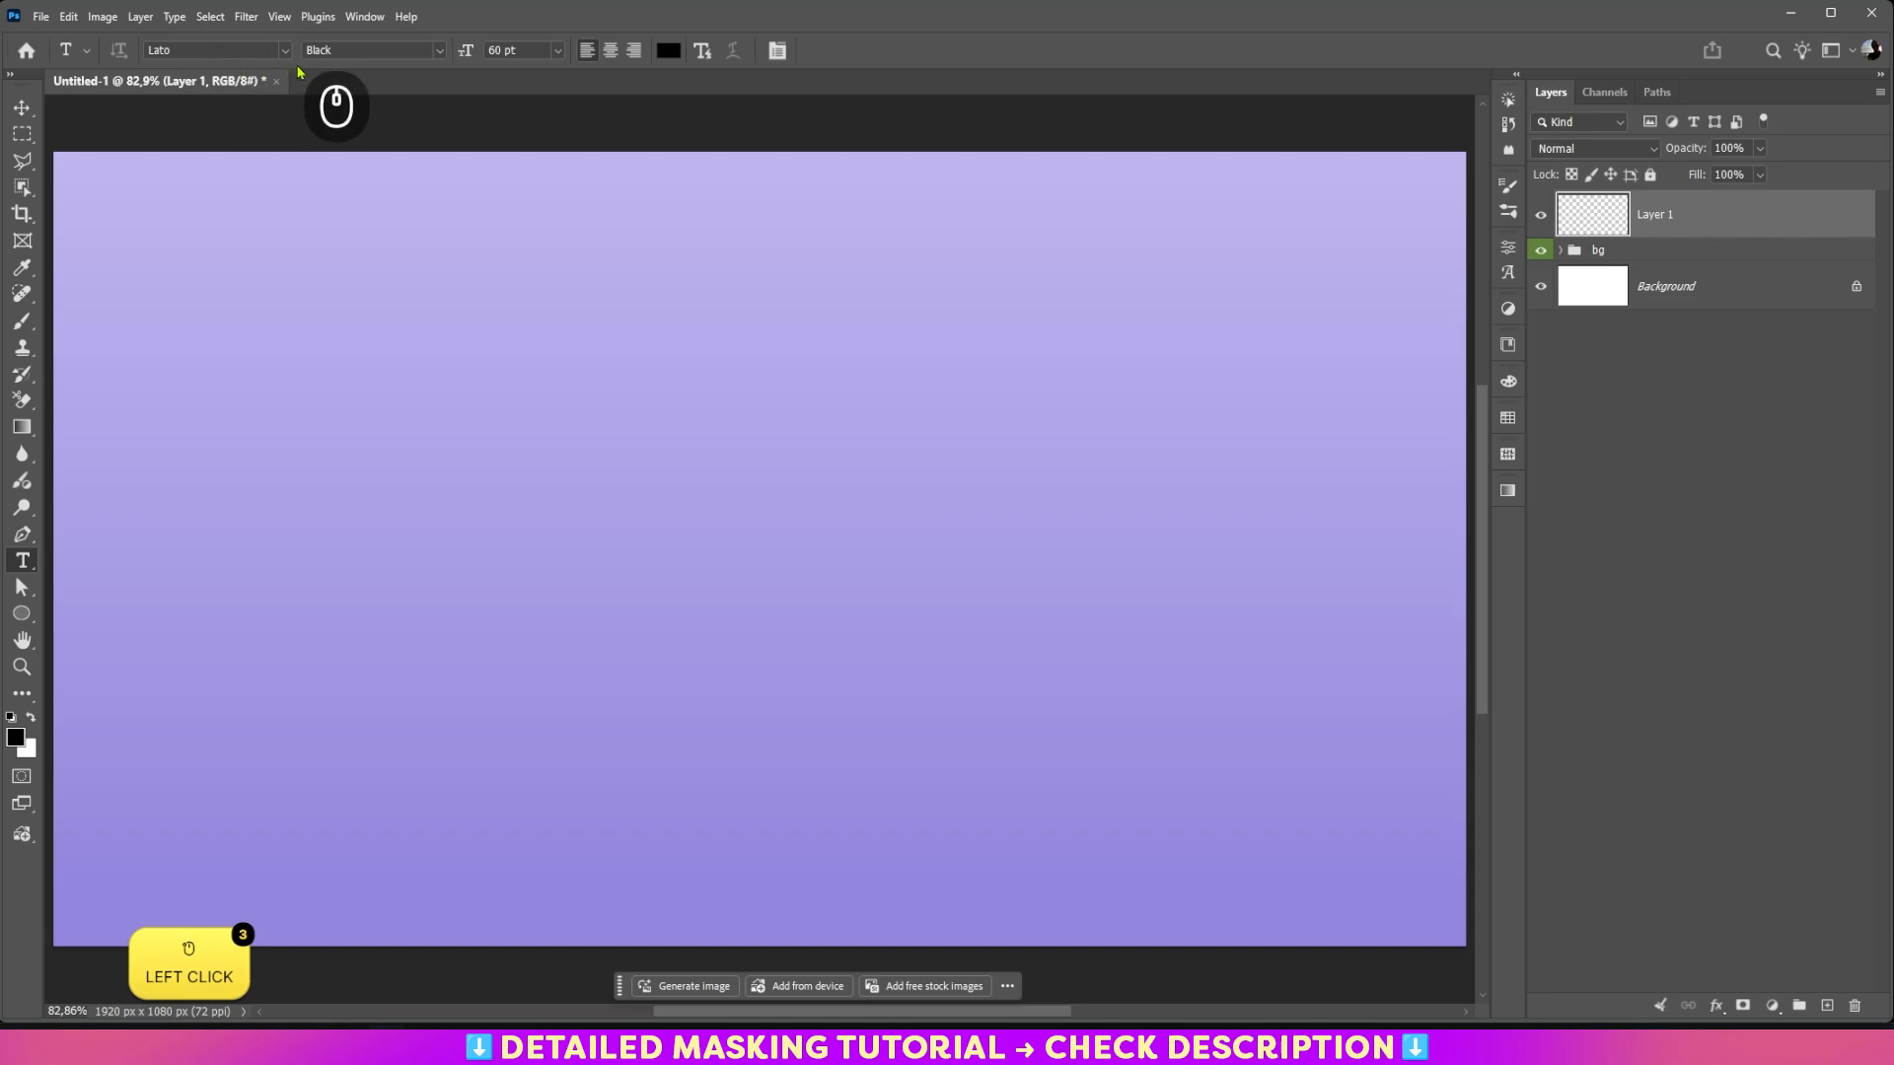
pyautogui.click(558, 50)
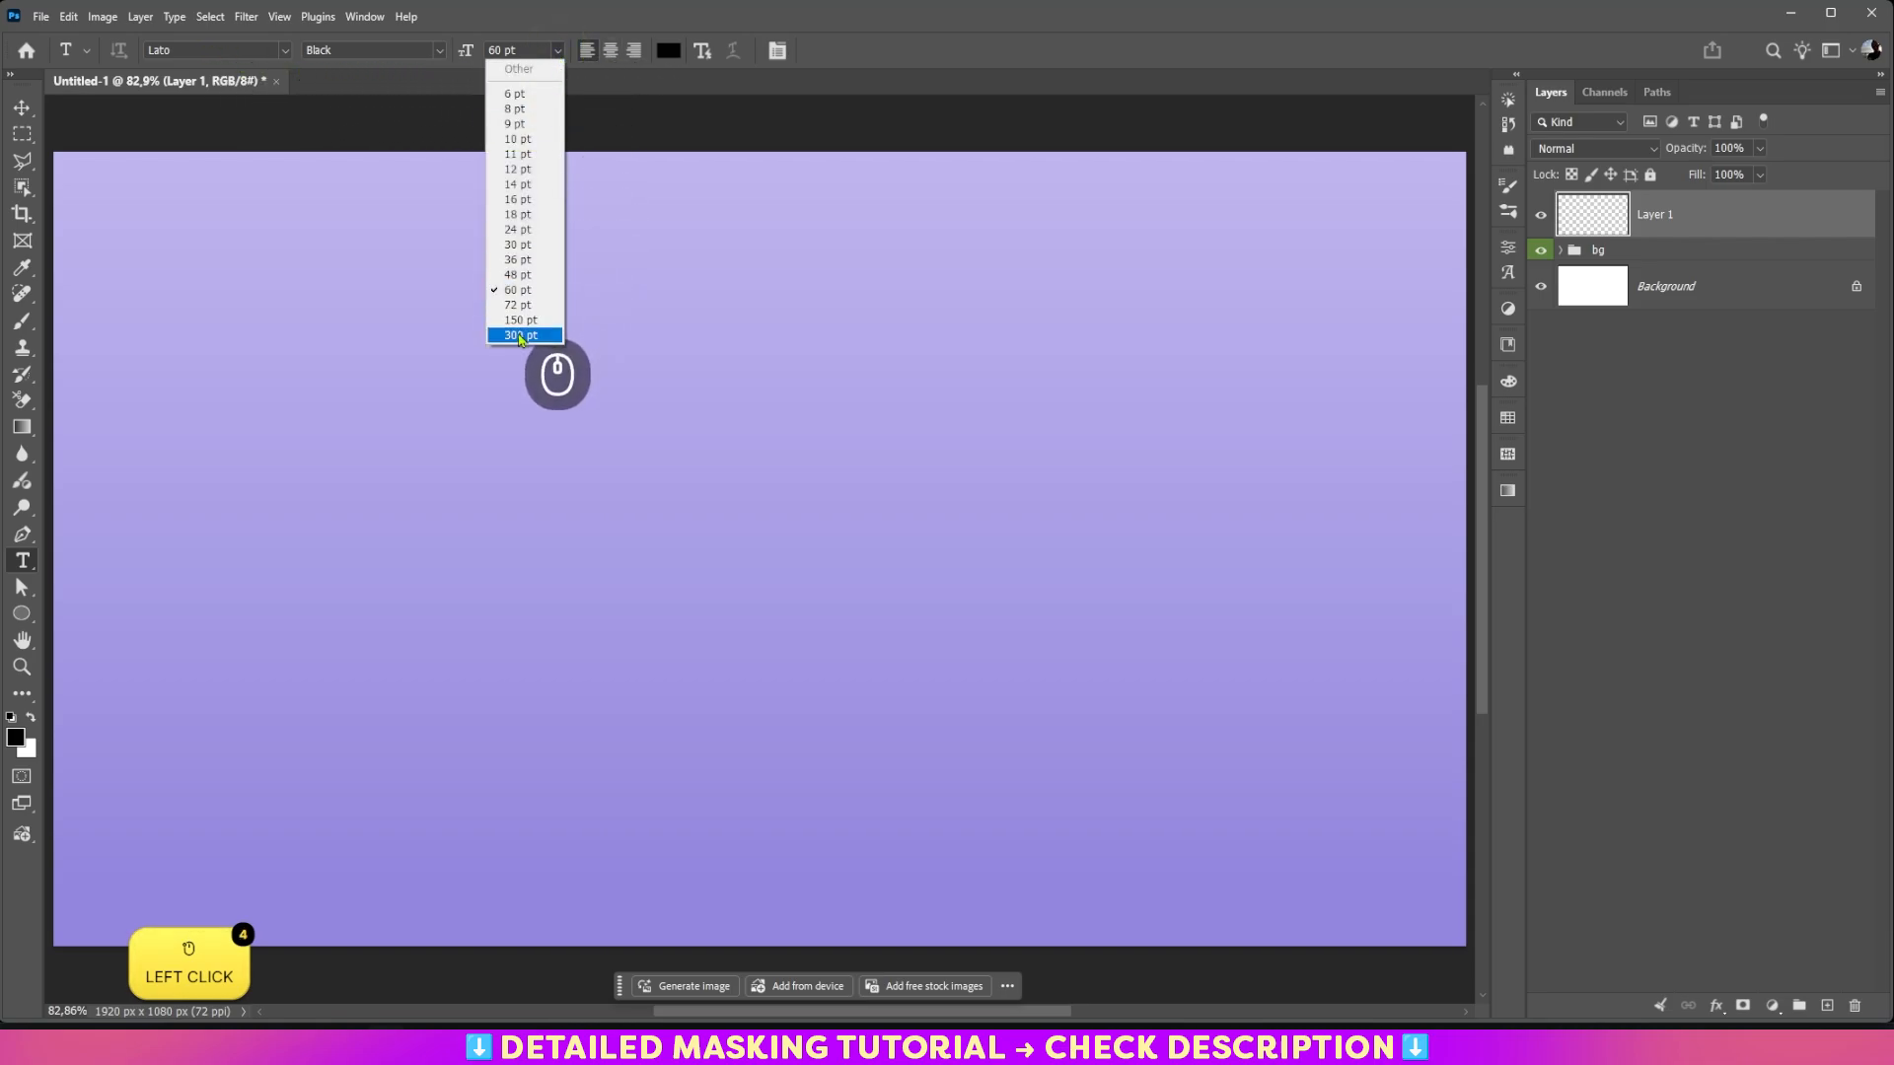
pyautogui.click(522, 334)
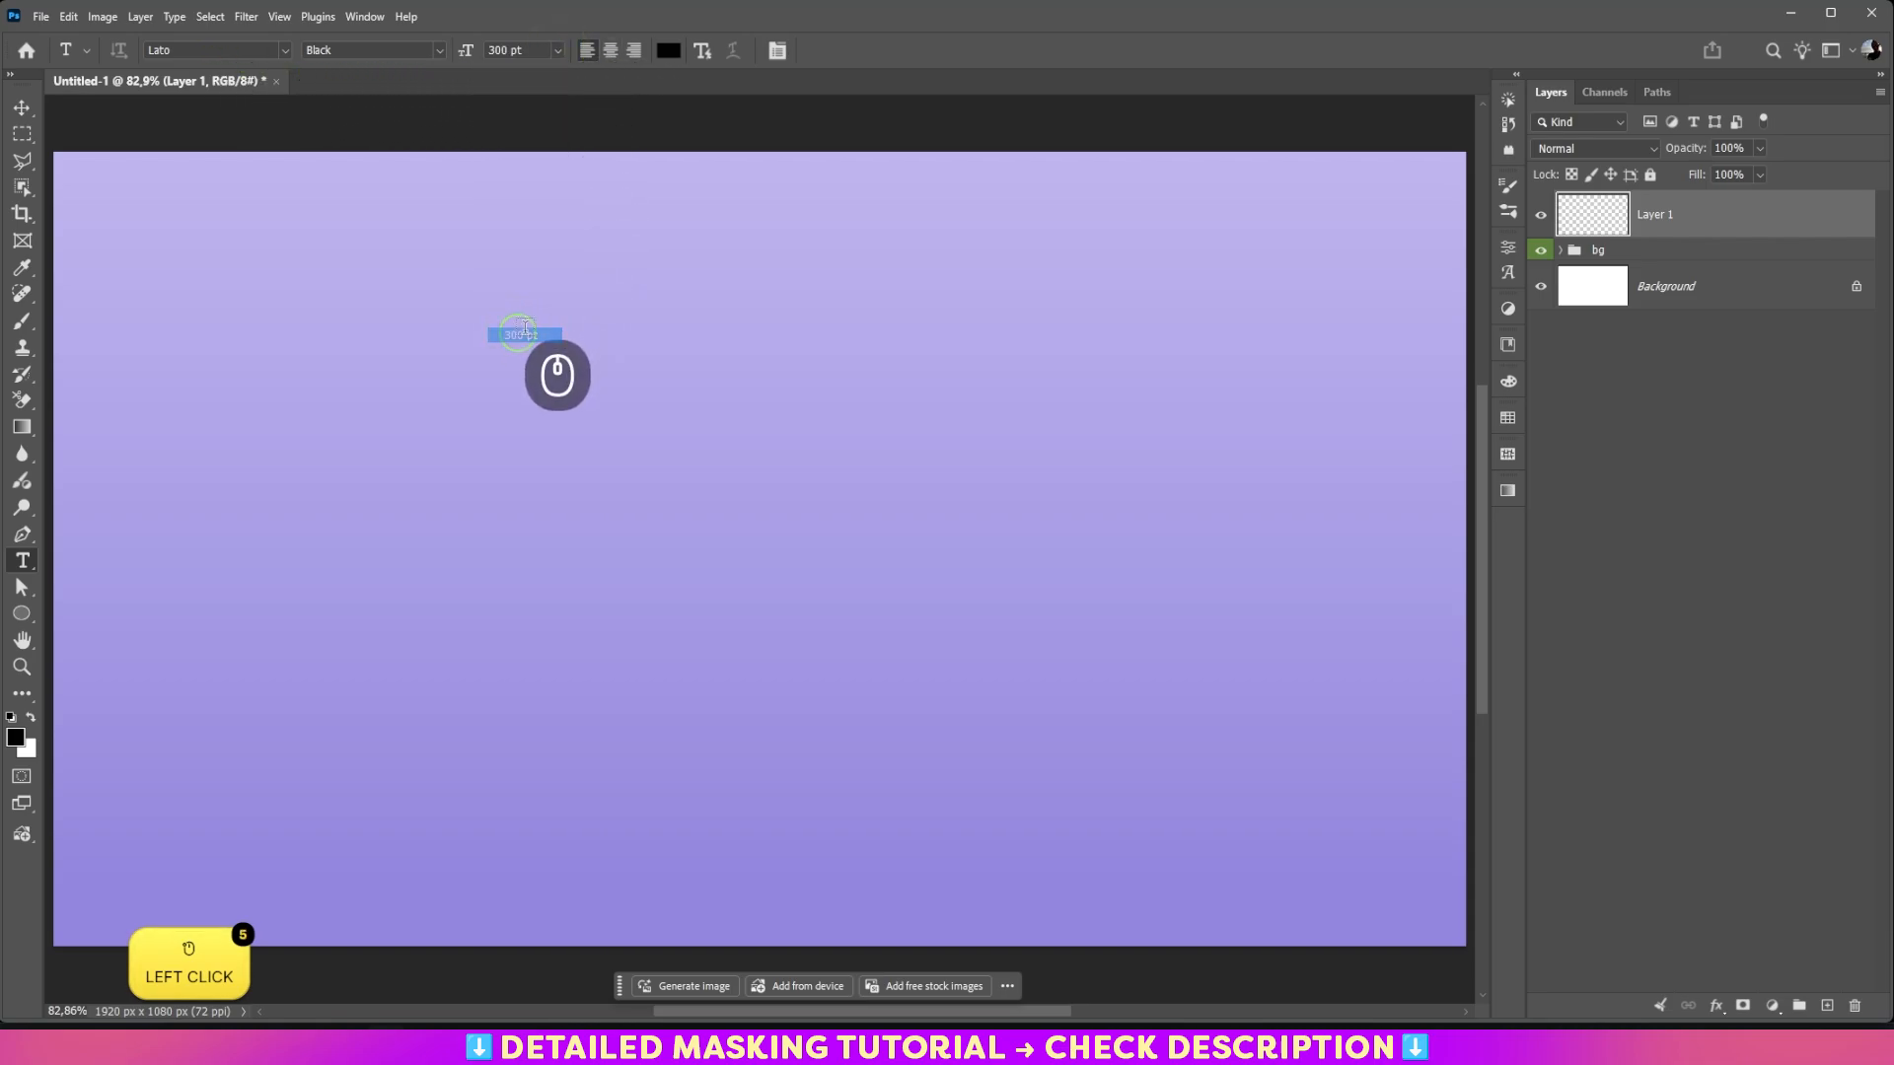
pyautogui.click(612, 54)
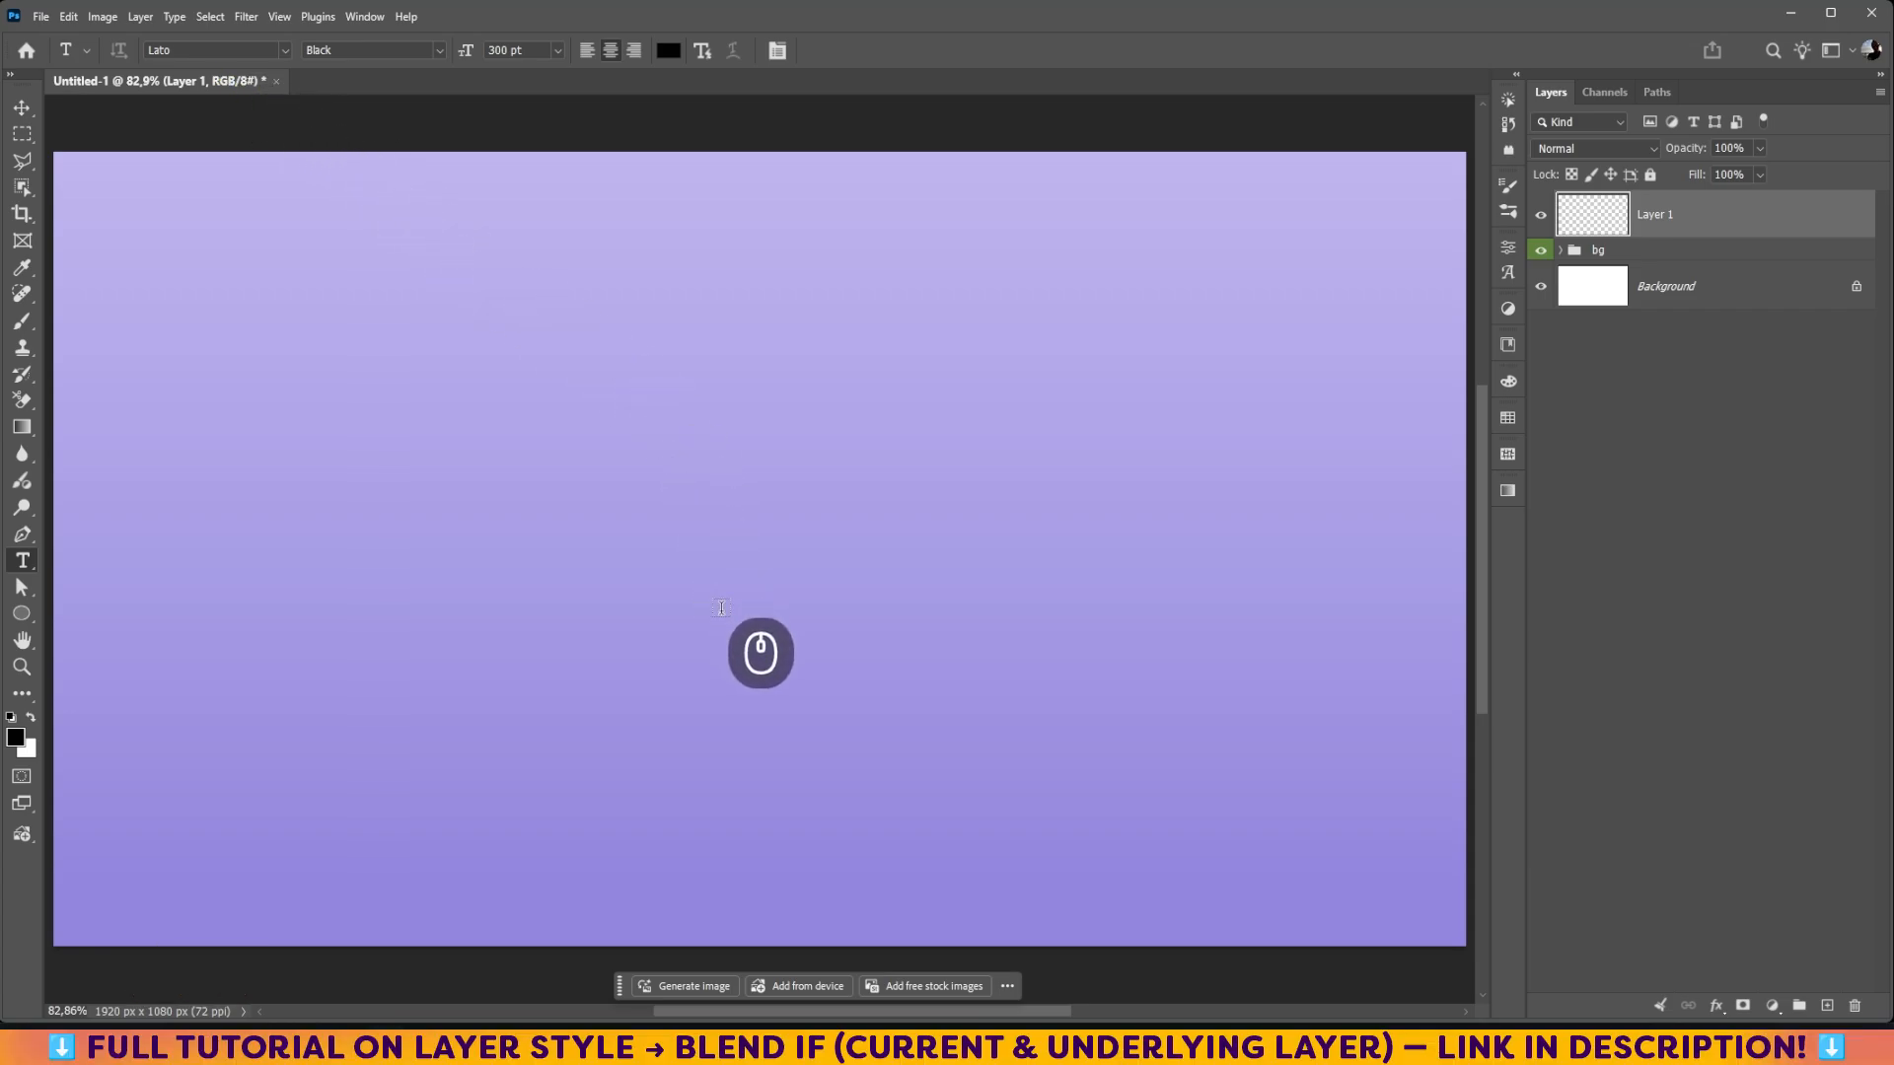
# Step: Add the text SHEEP in the middle of the canvas using black Lato Black at 300 pt
pyautogui.click(744, 634)
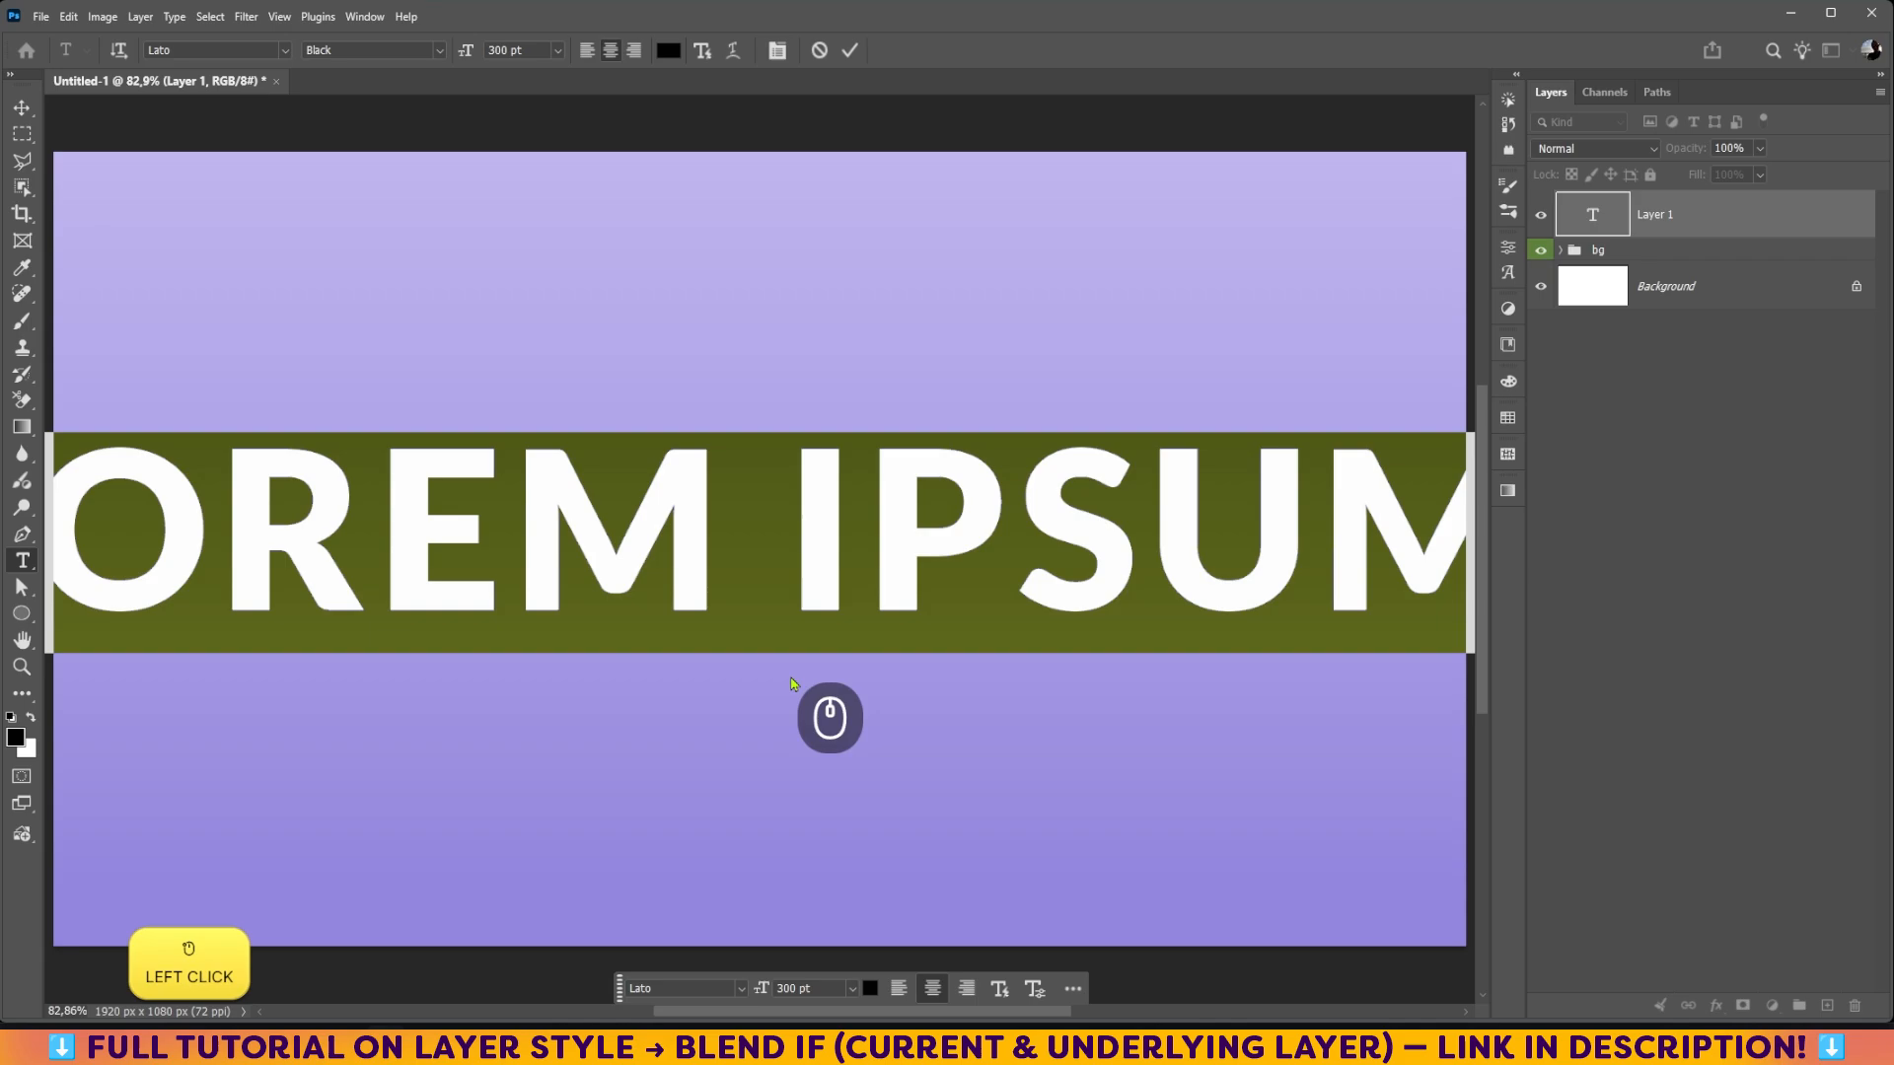
pyautogui.write('S')
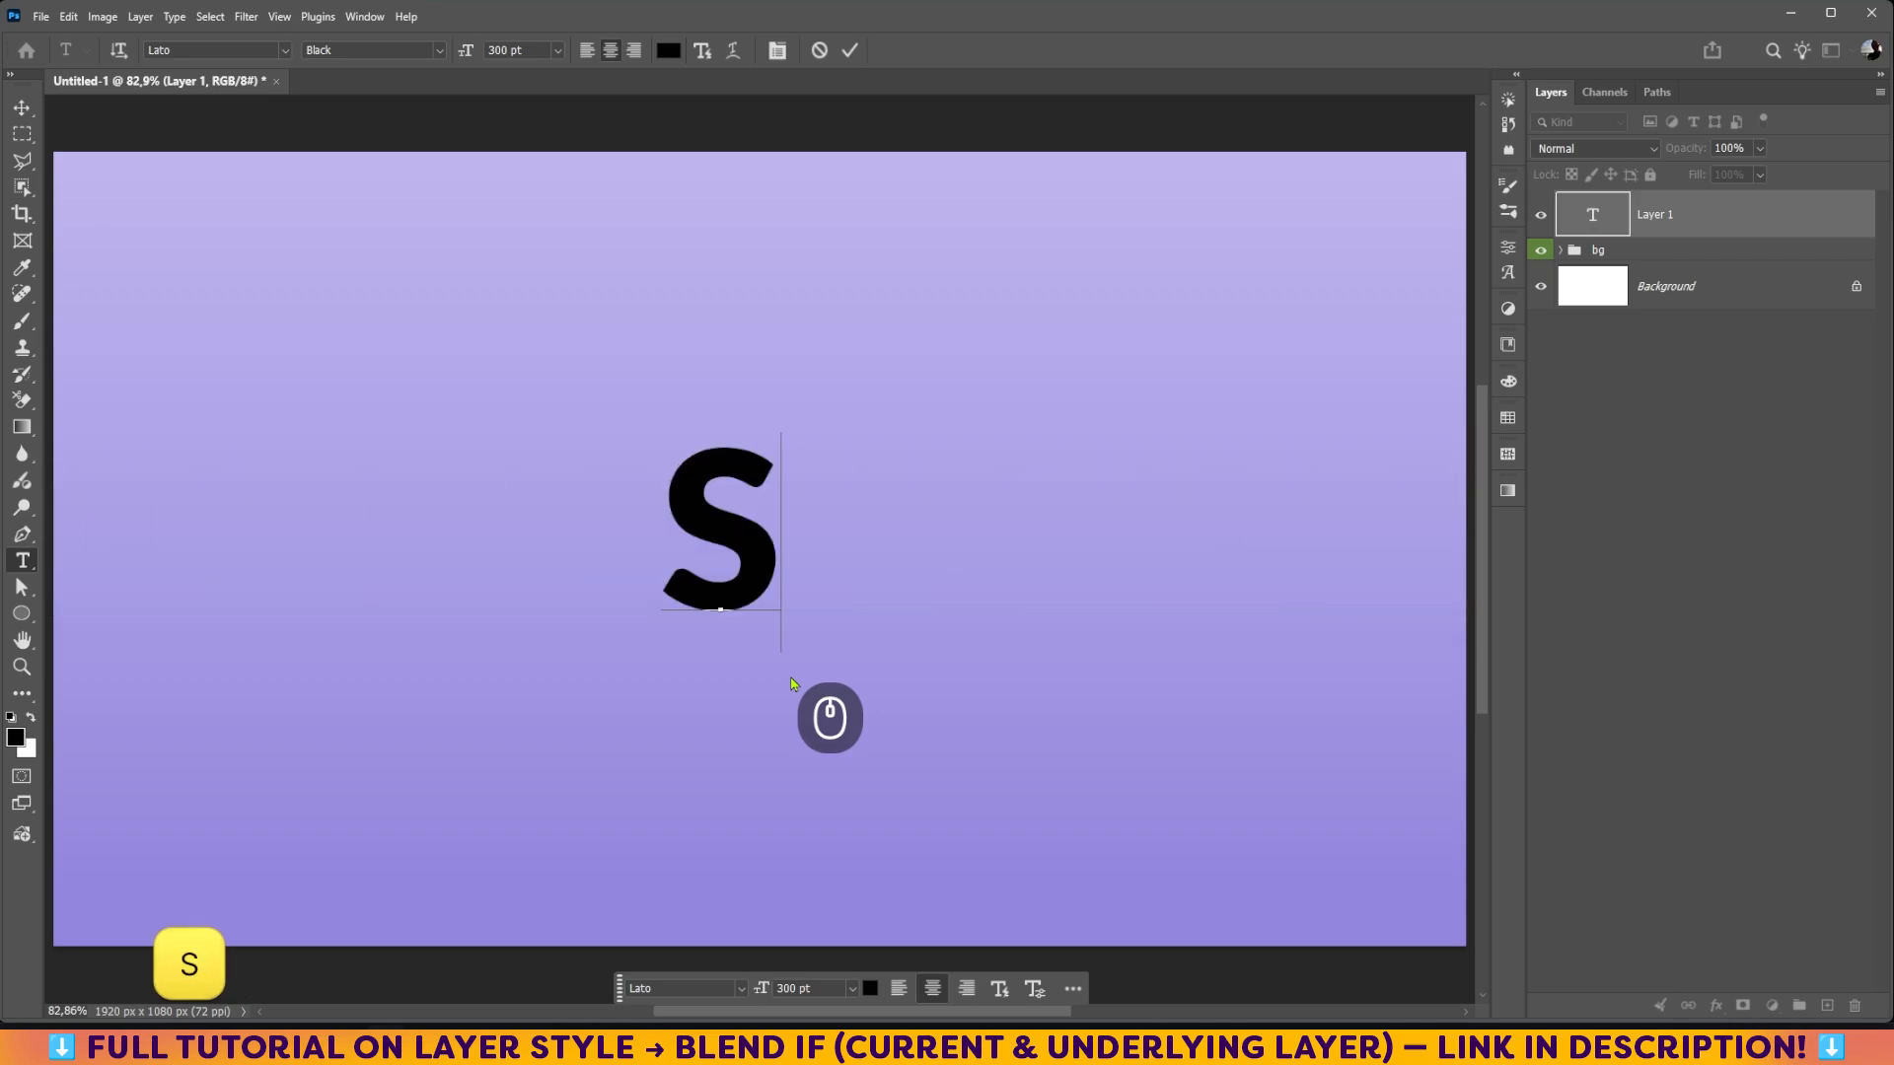
pyautogui.write('HEE')
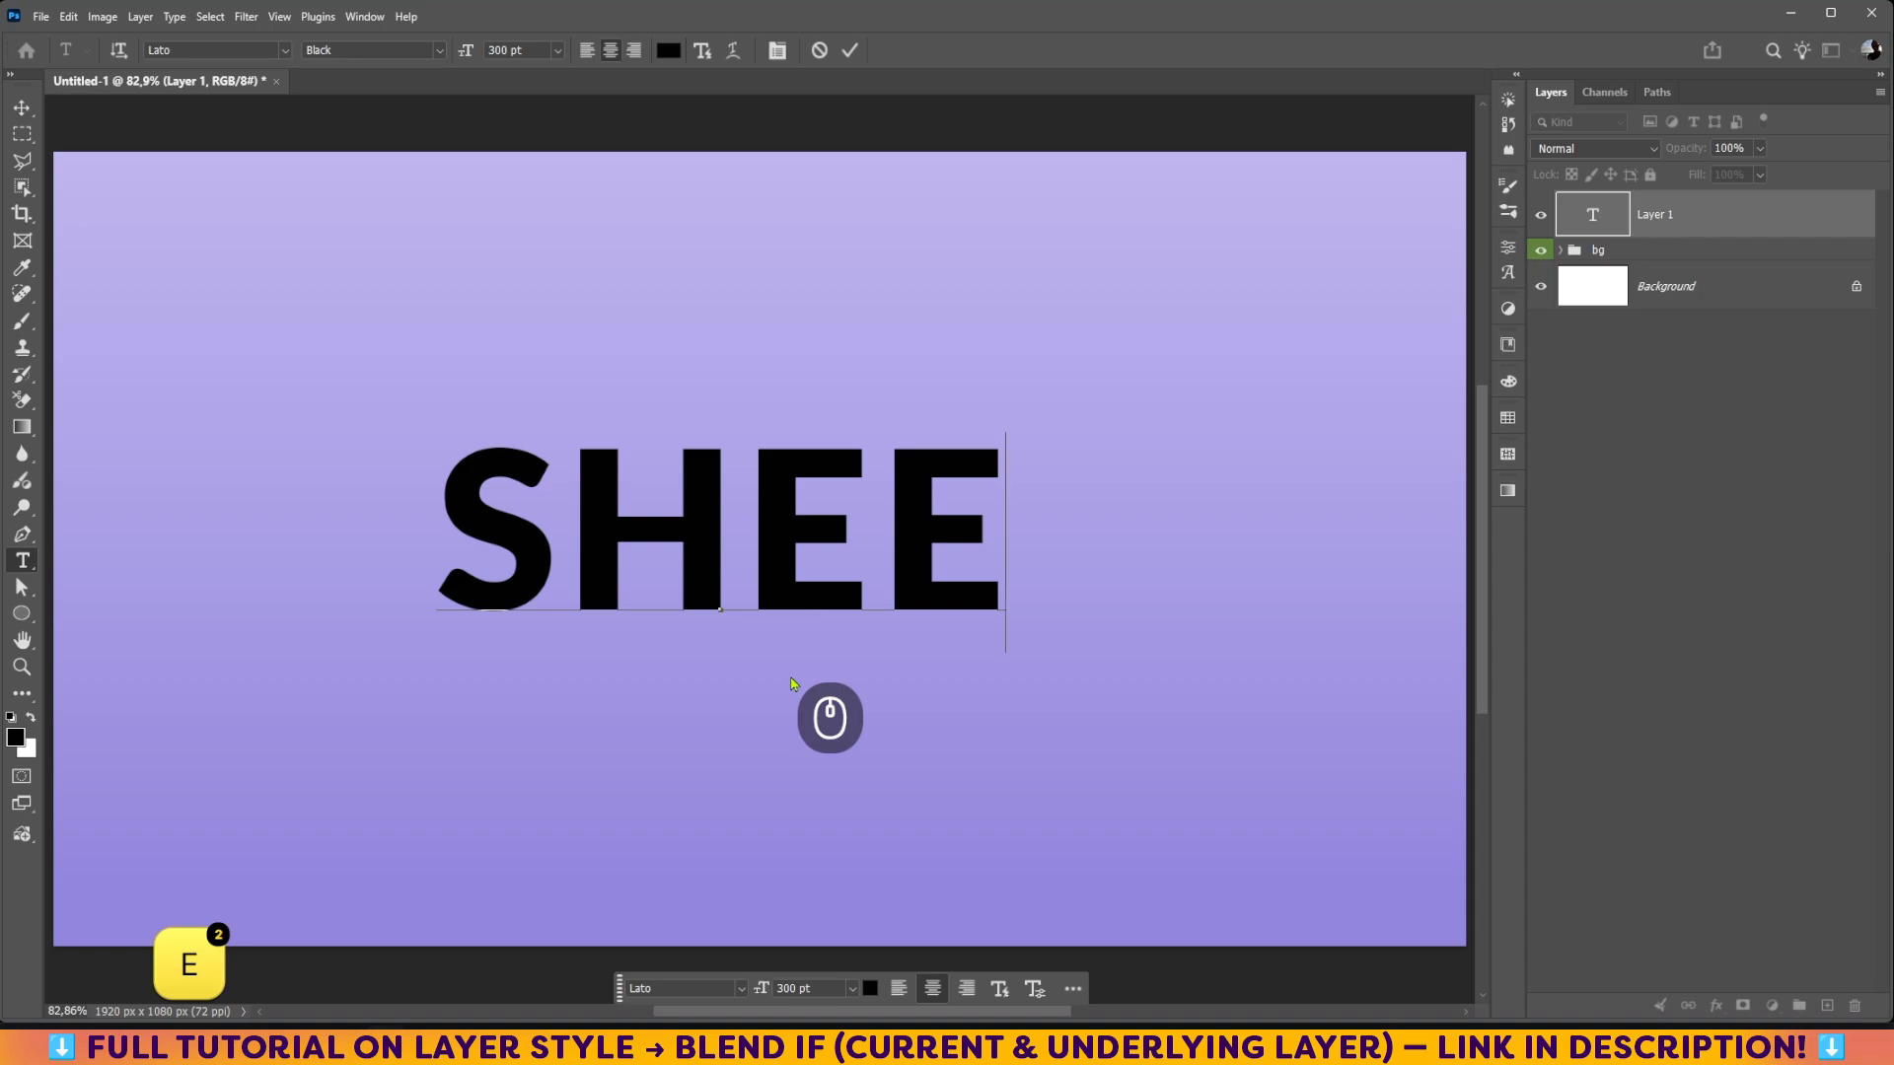
pyautogui.write('P')
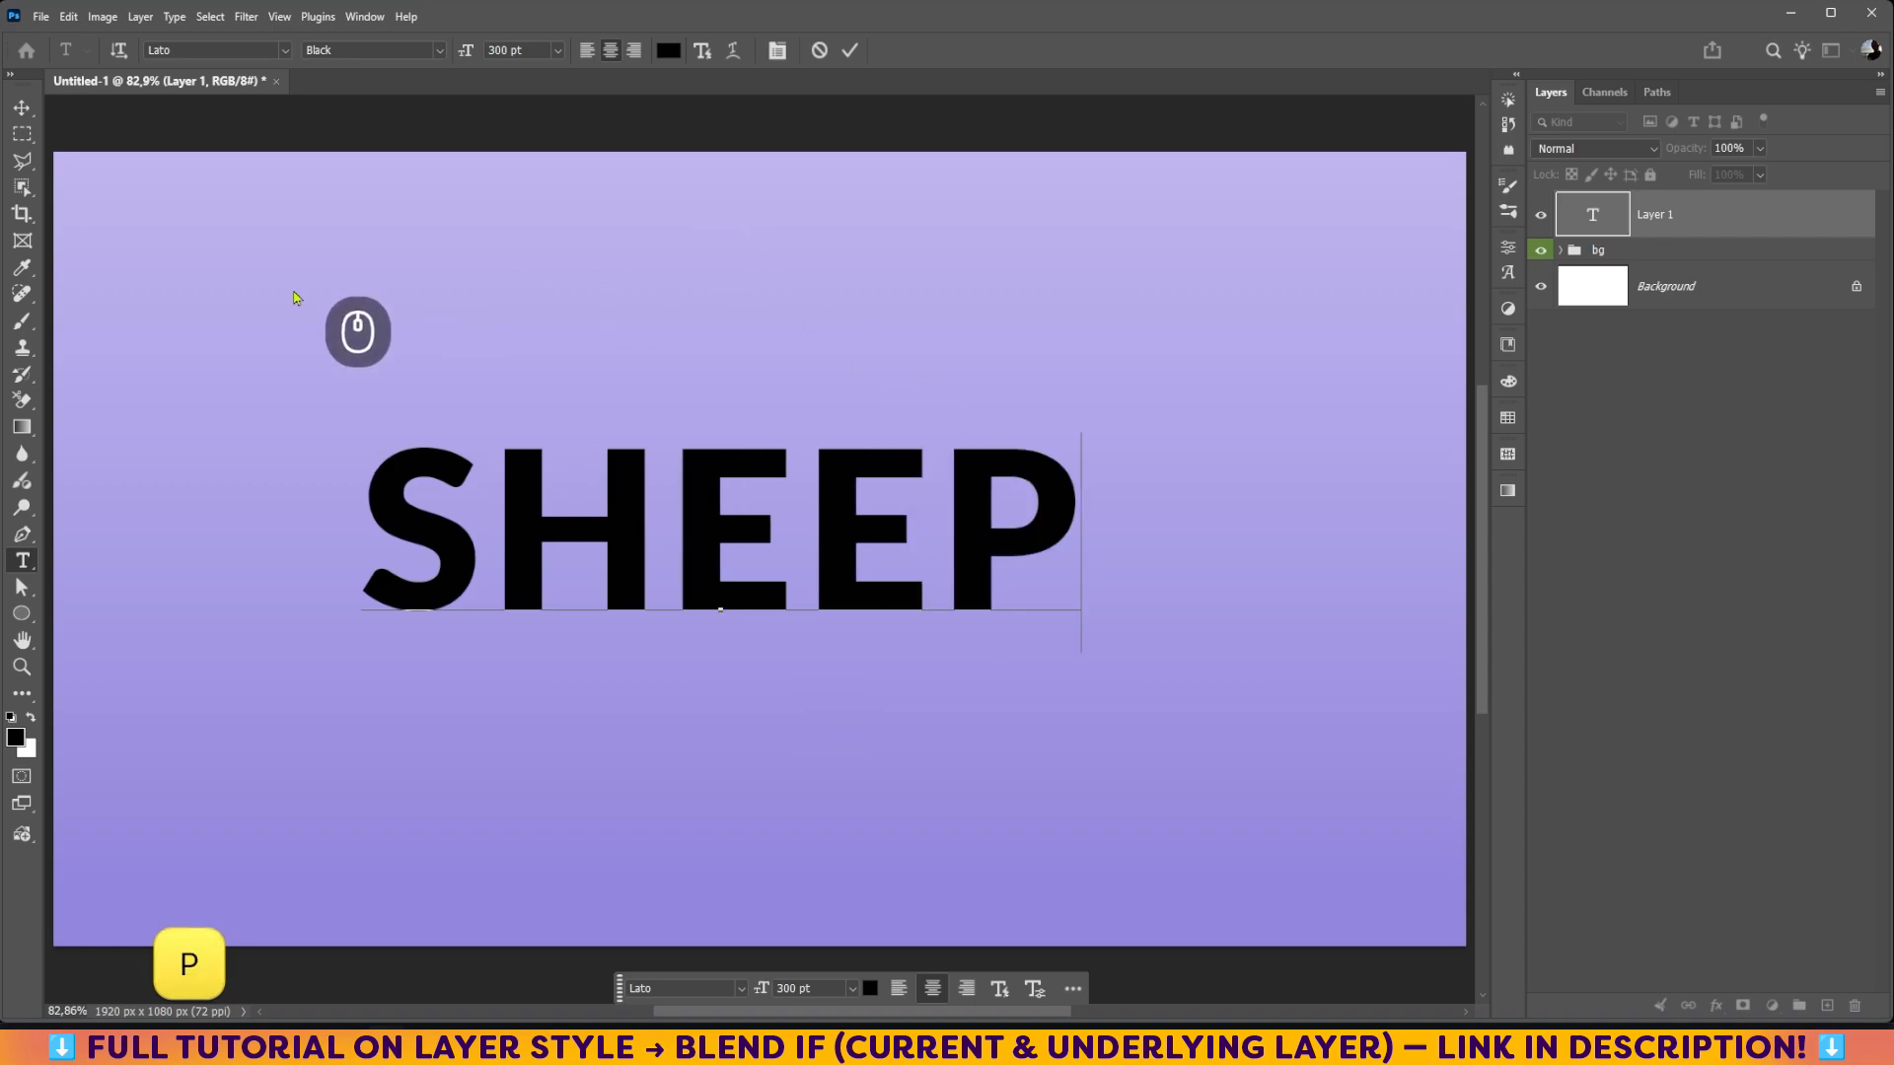
pyautogui.click(21, 106)
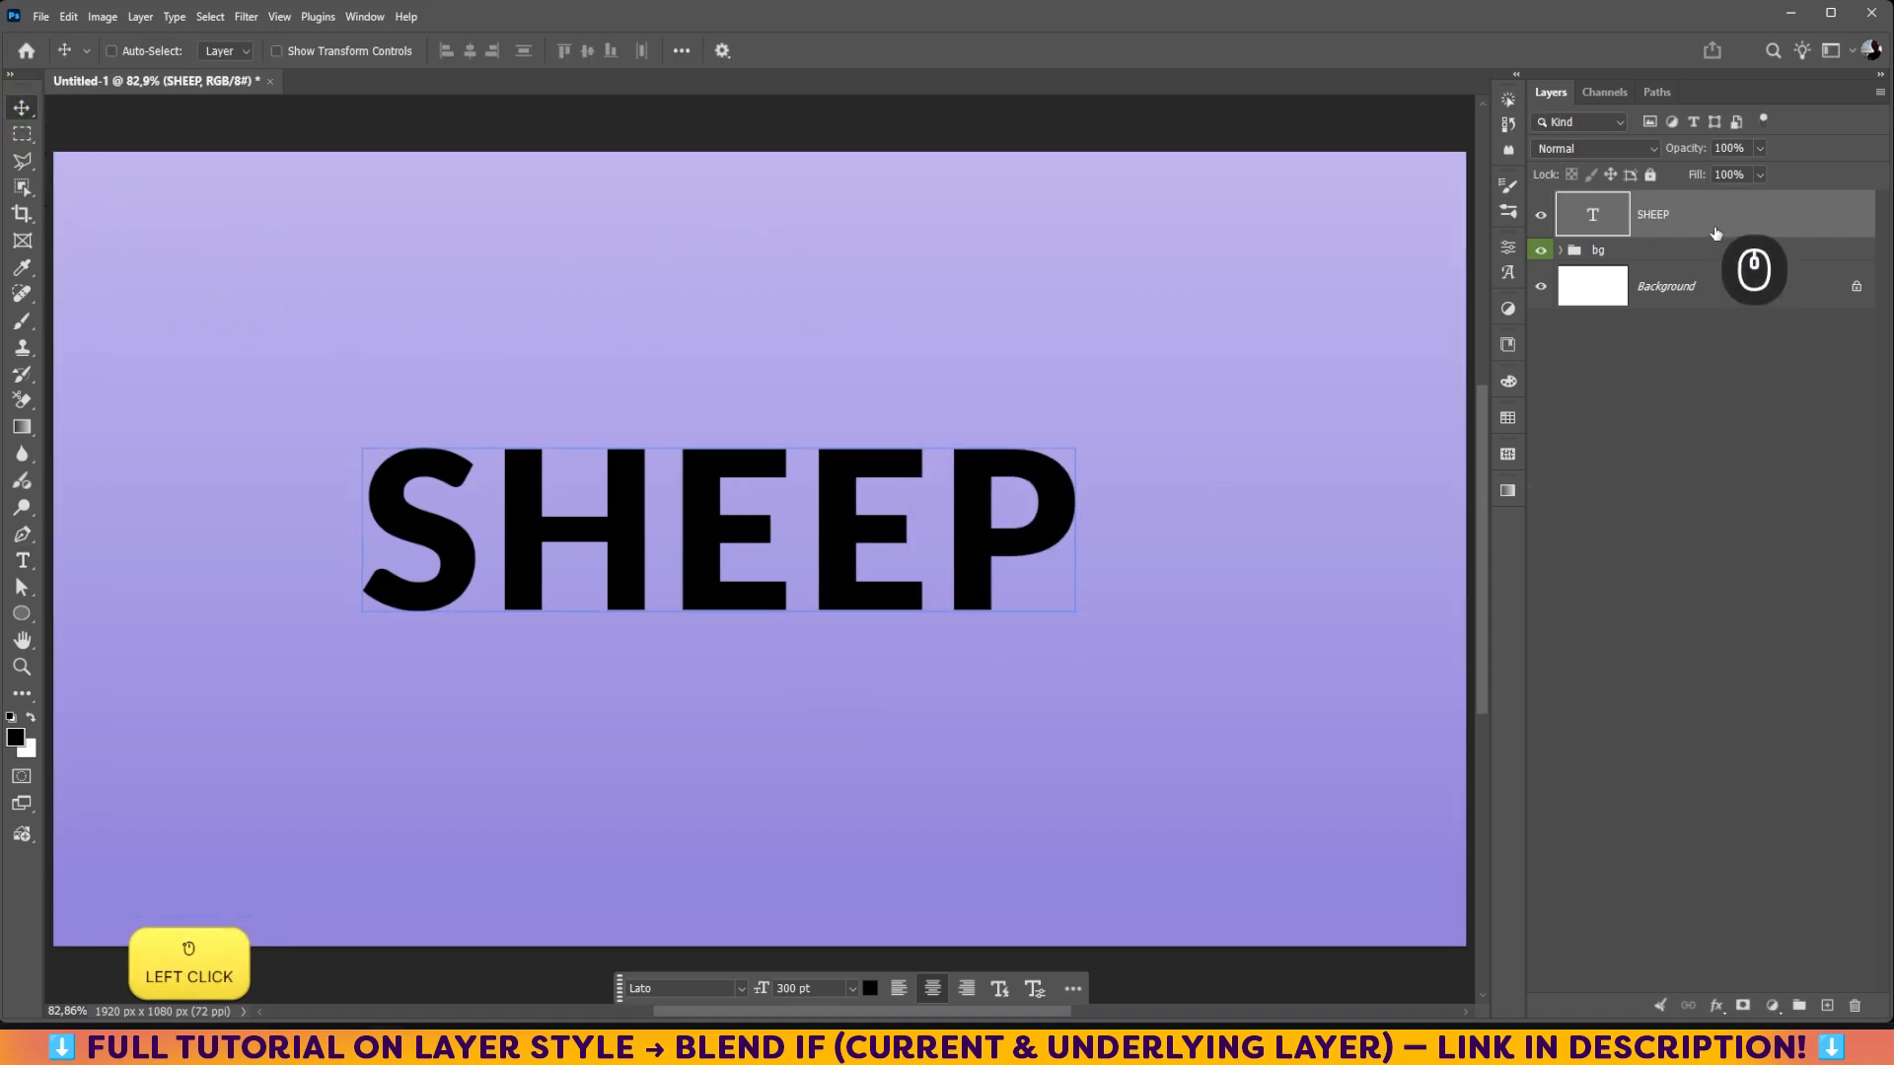
# Step: Scale the SHEEP text proportionally to about 181% so it spans nearly the full canvas width
pyautogui.hotkey('ctrl', 't')
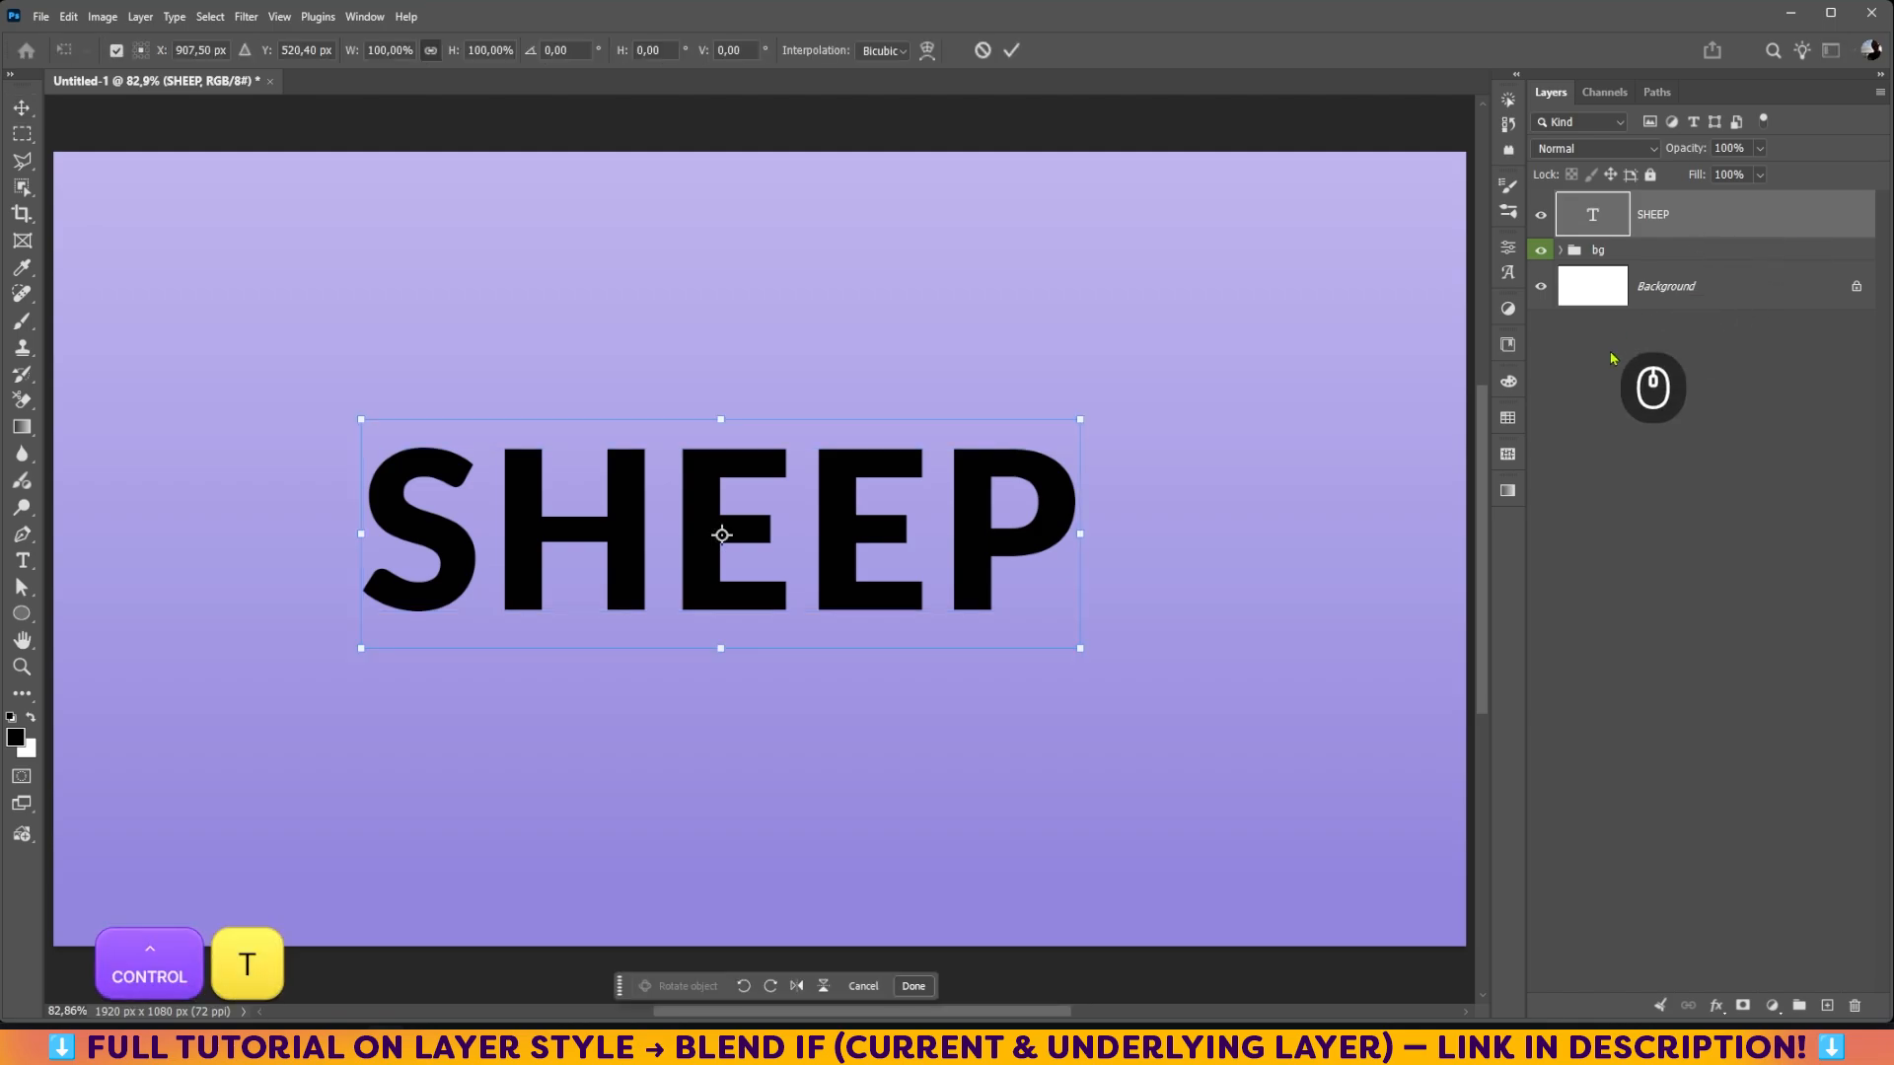
pyautogui.moveTo(361, 648); pyautogui.dragTo(141, 797)
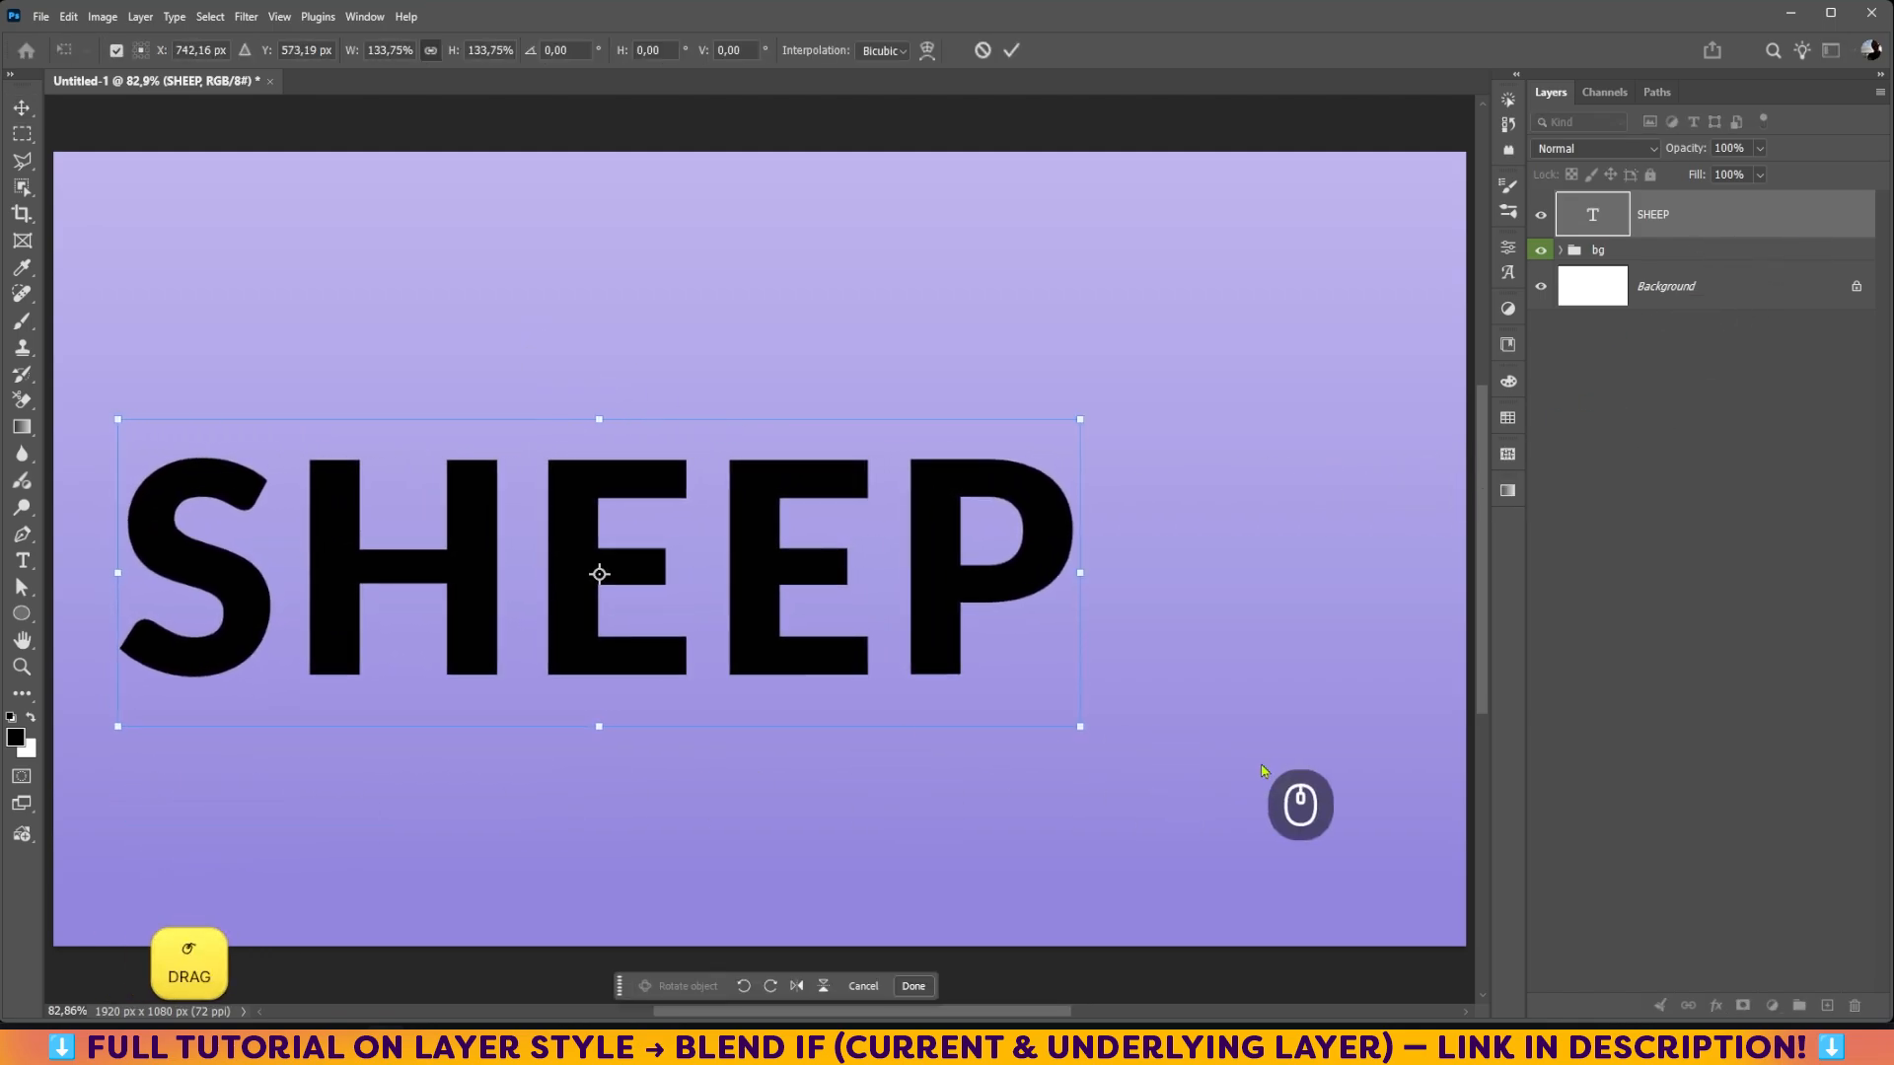
pyautogui.moveTo(1080, 727); pyautogui.dragTo(1396, 910)
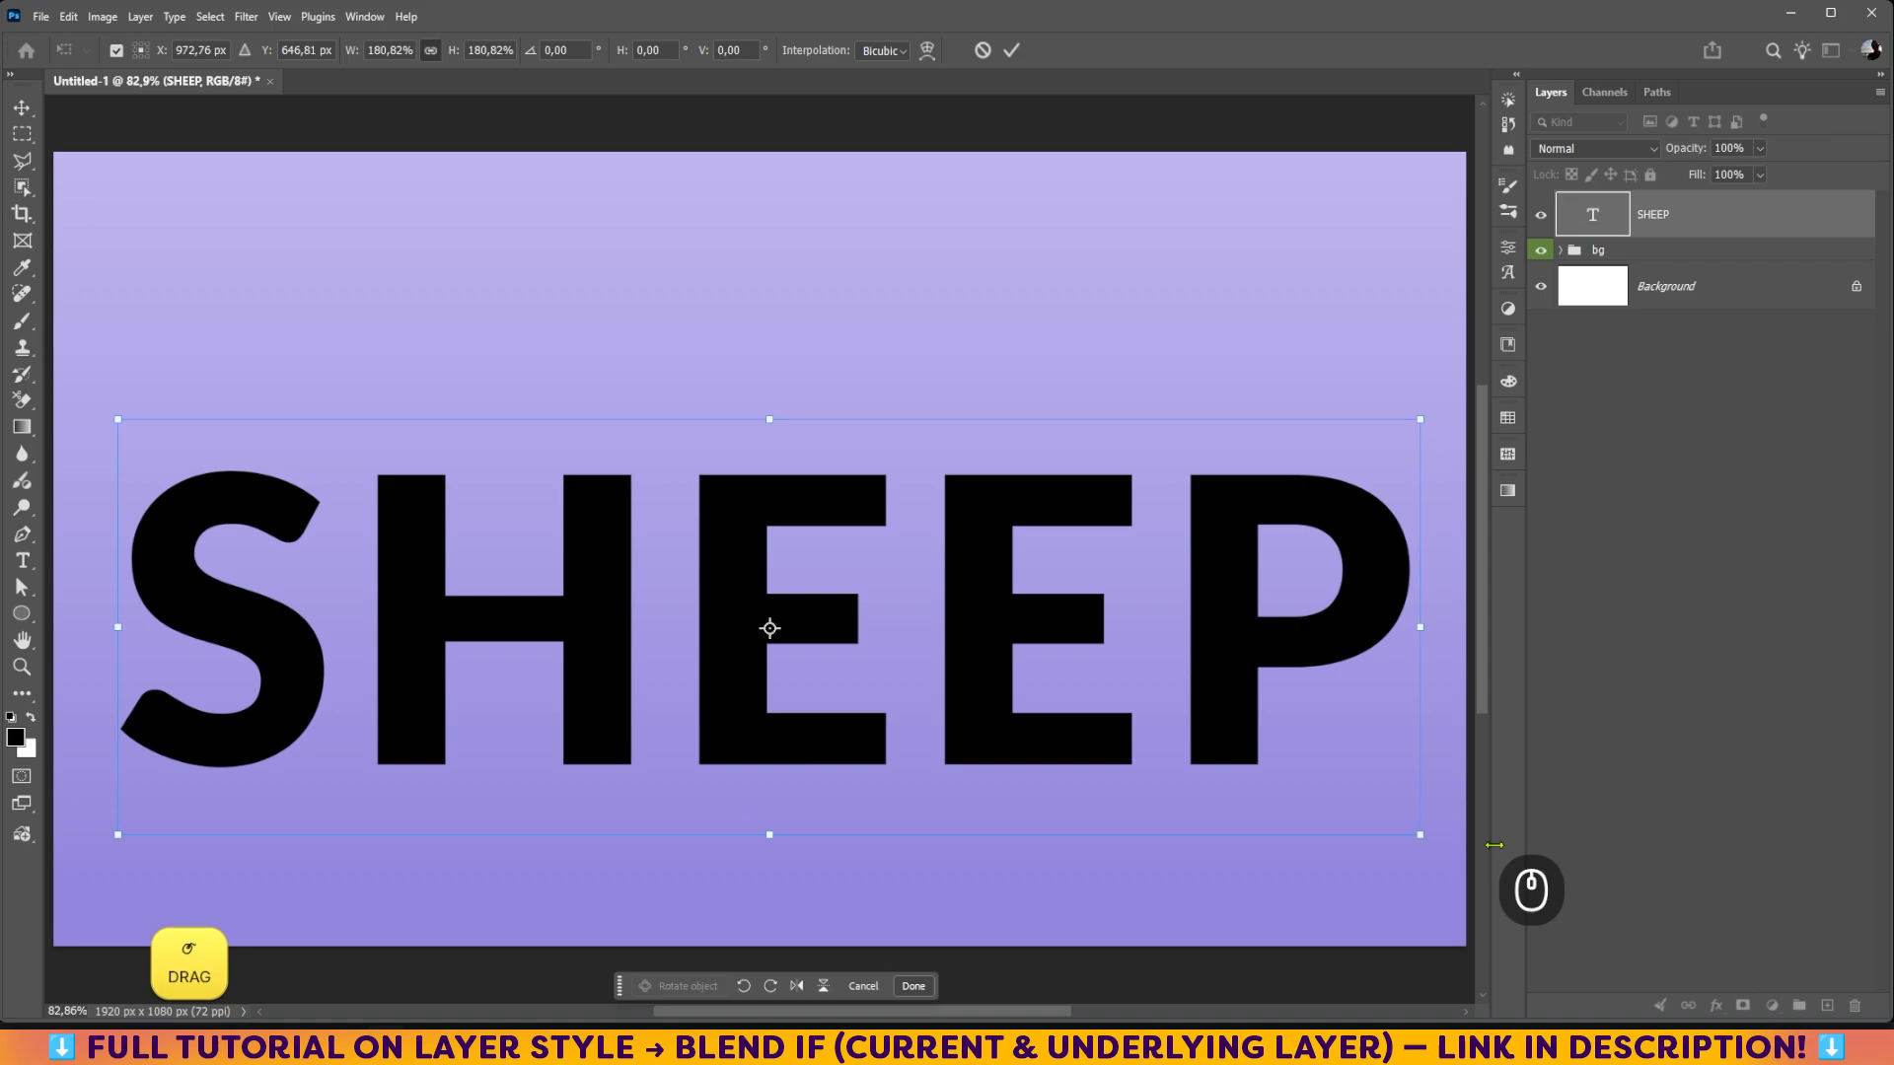
pyautogui.press('Return')
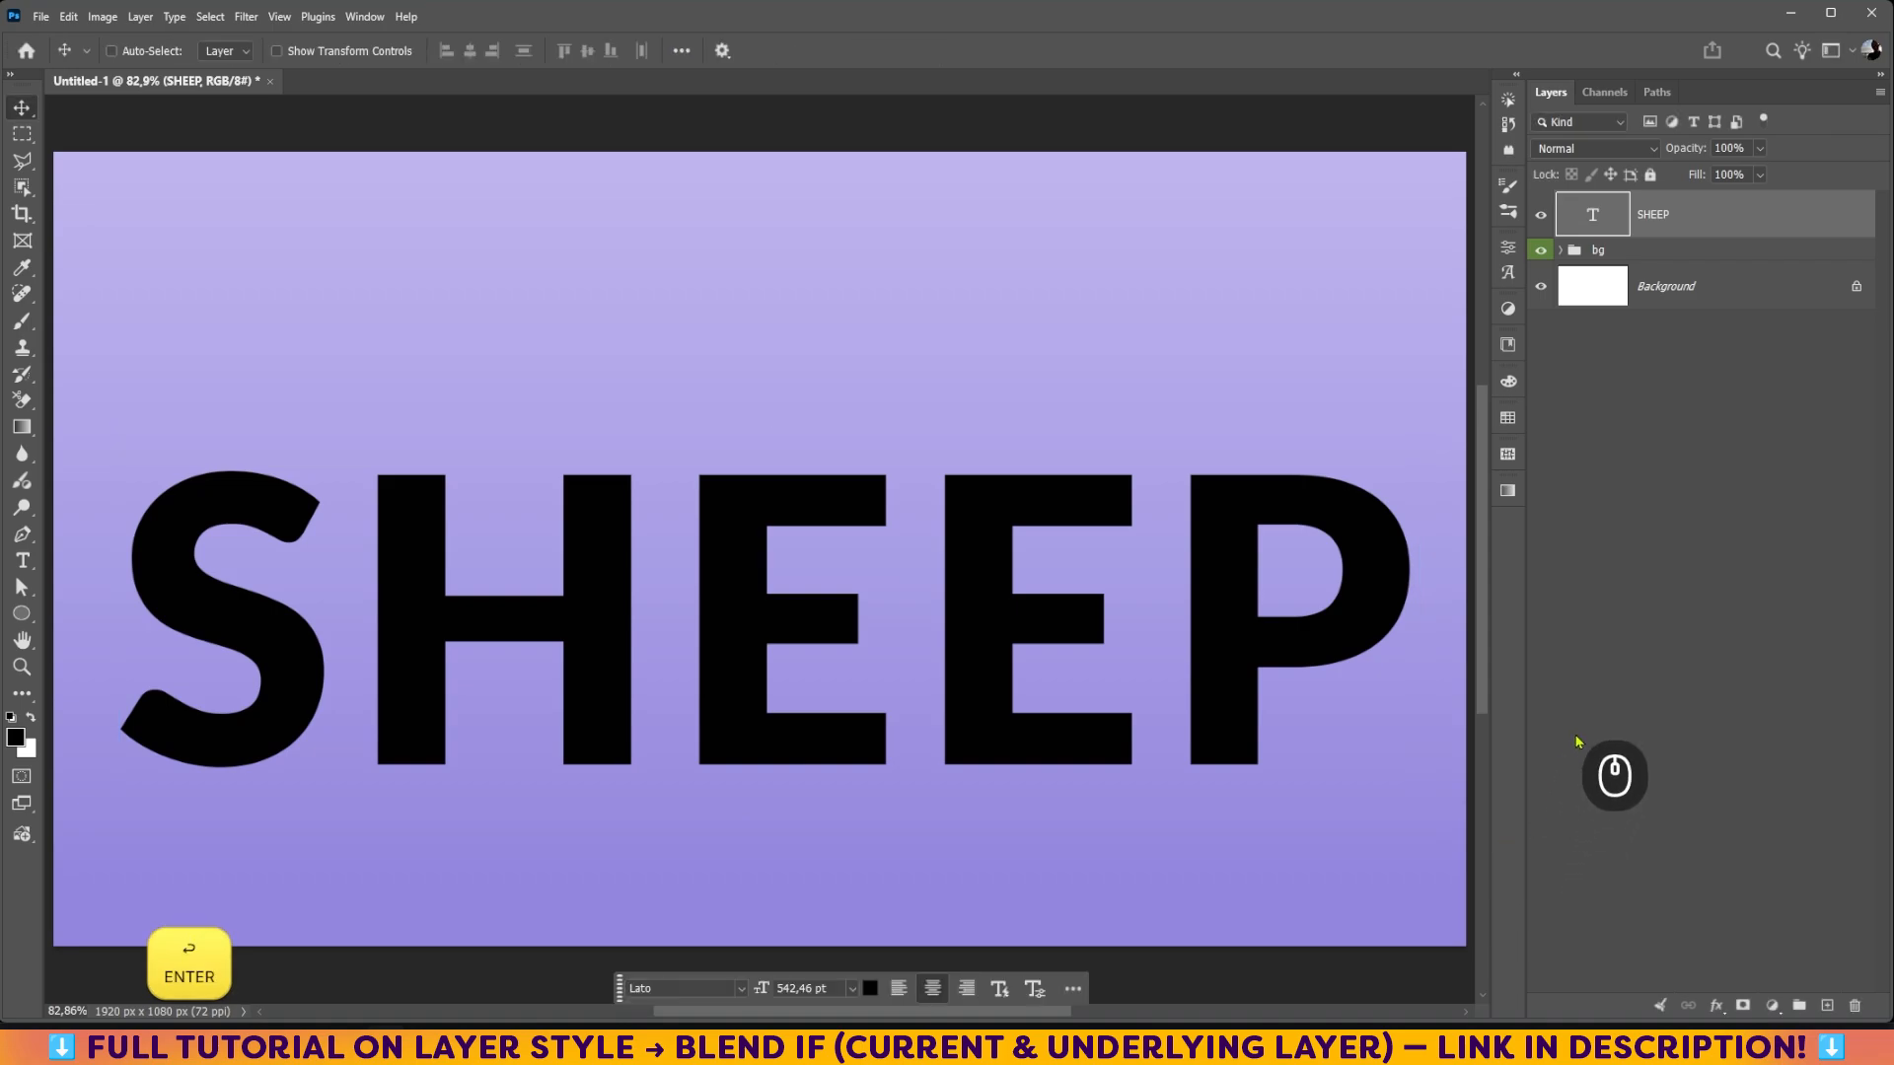
# Step: Center the SHEEP text horizontally on the canvas and clear the selection
pyautogui.hotkey('ctrl', 'a')
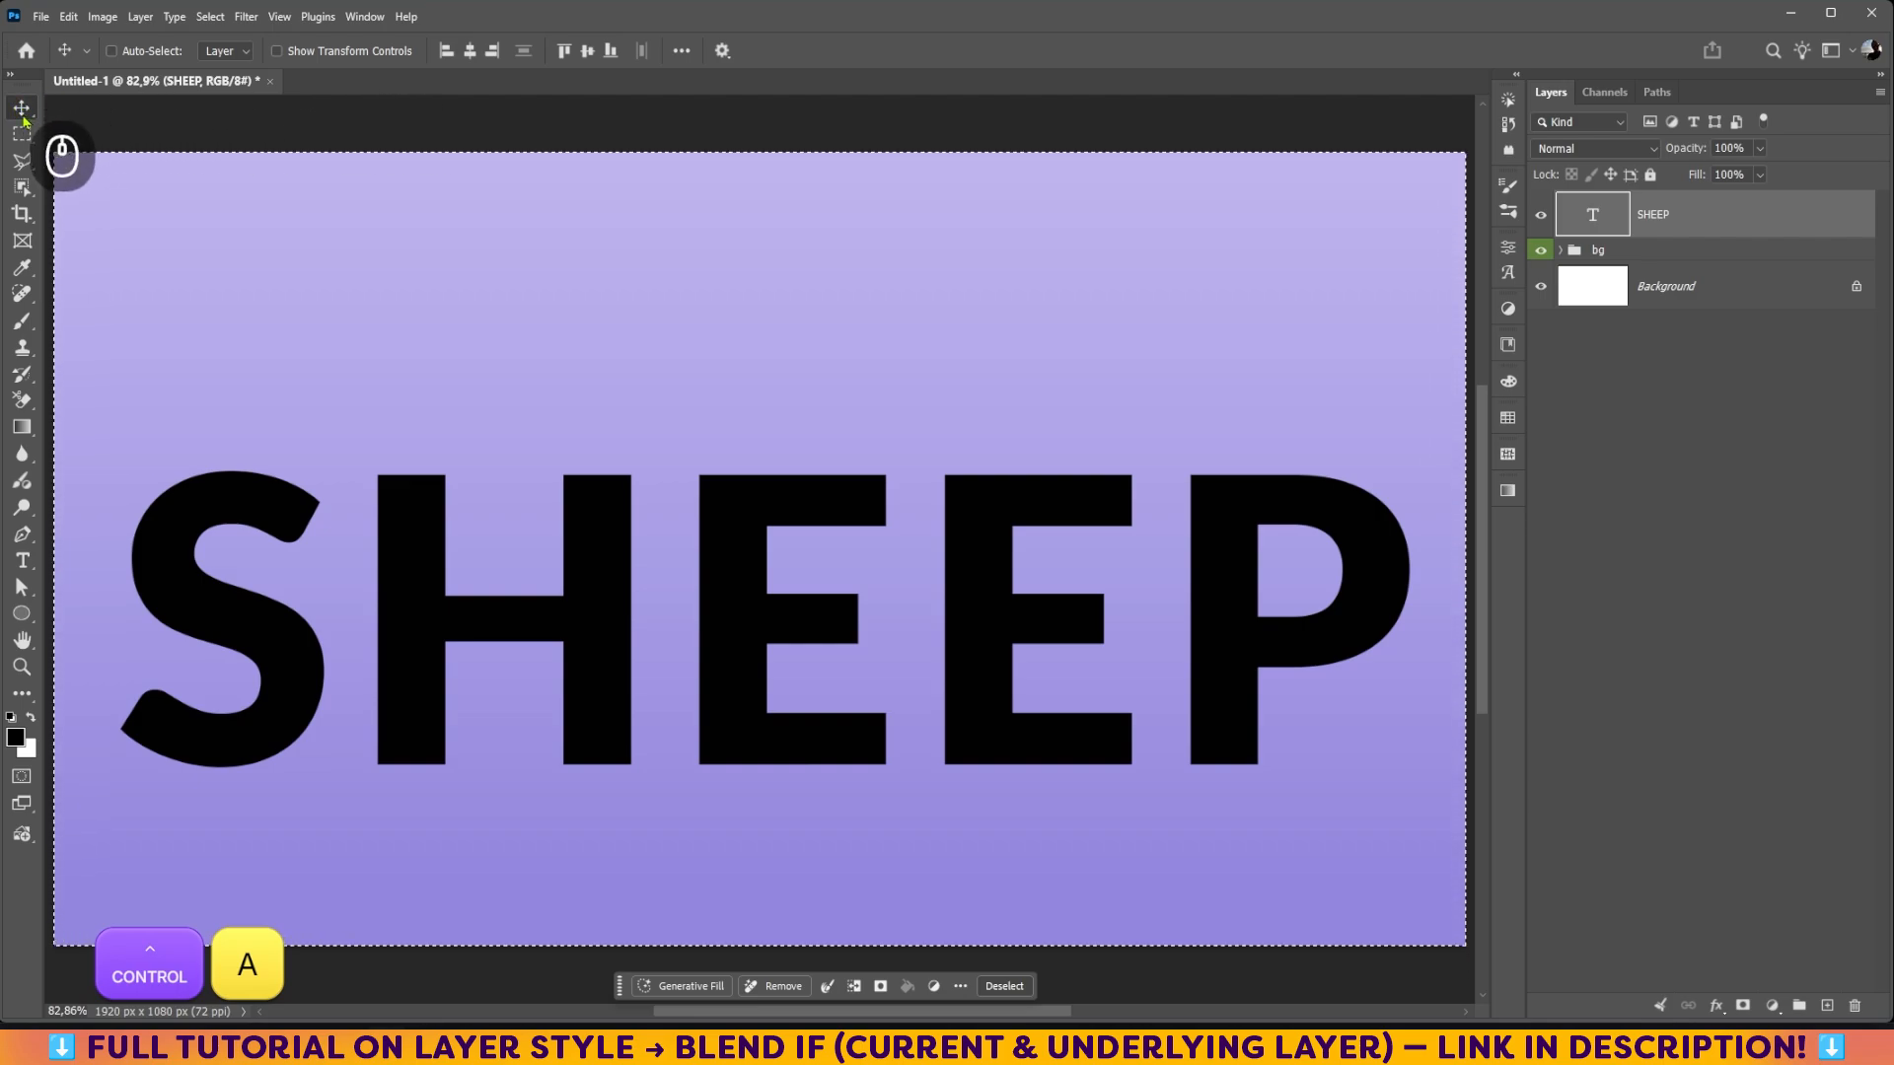
pyautogui.click(471, 54)
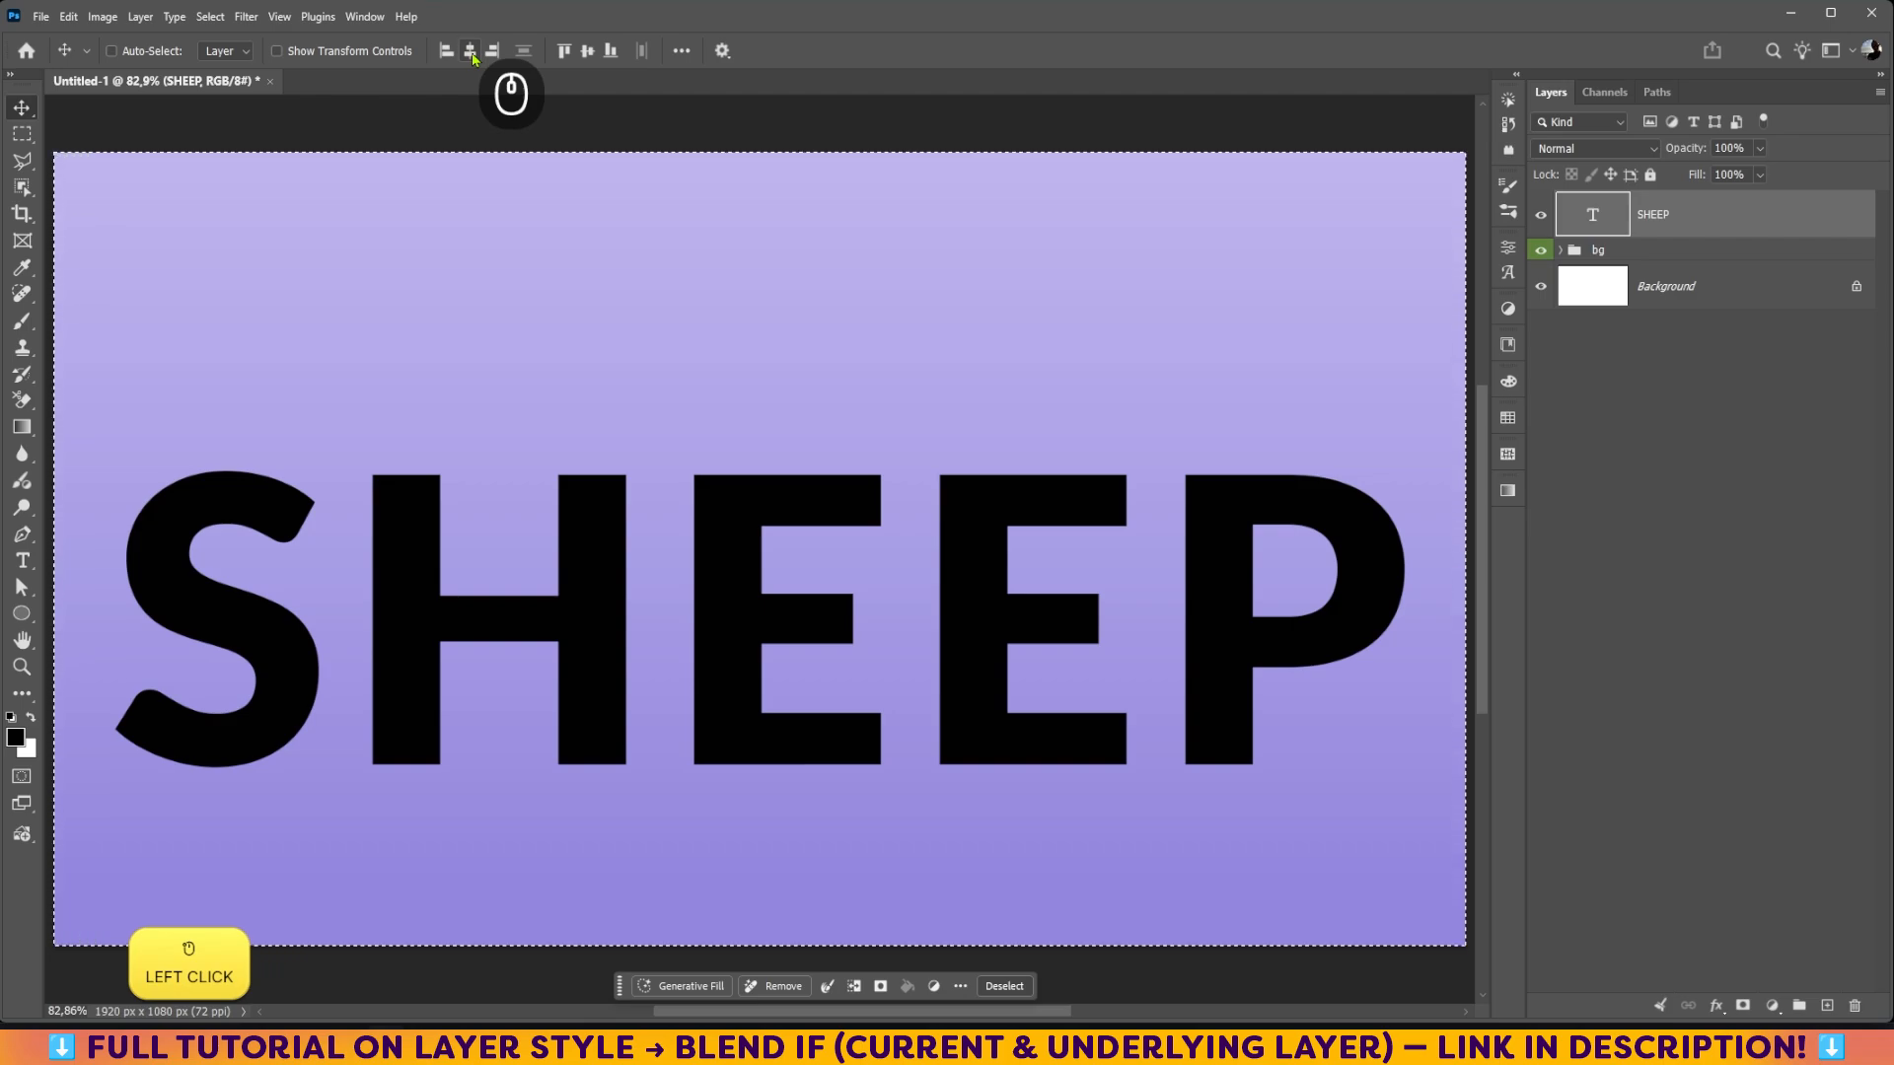
pyautogui.hotkey('ctrl', 'd')
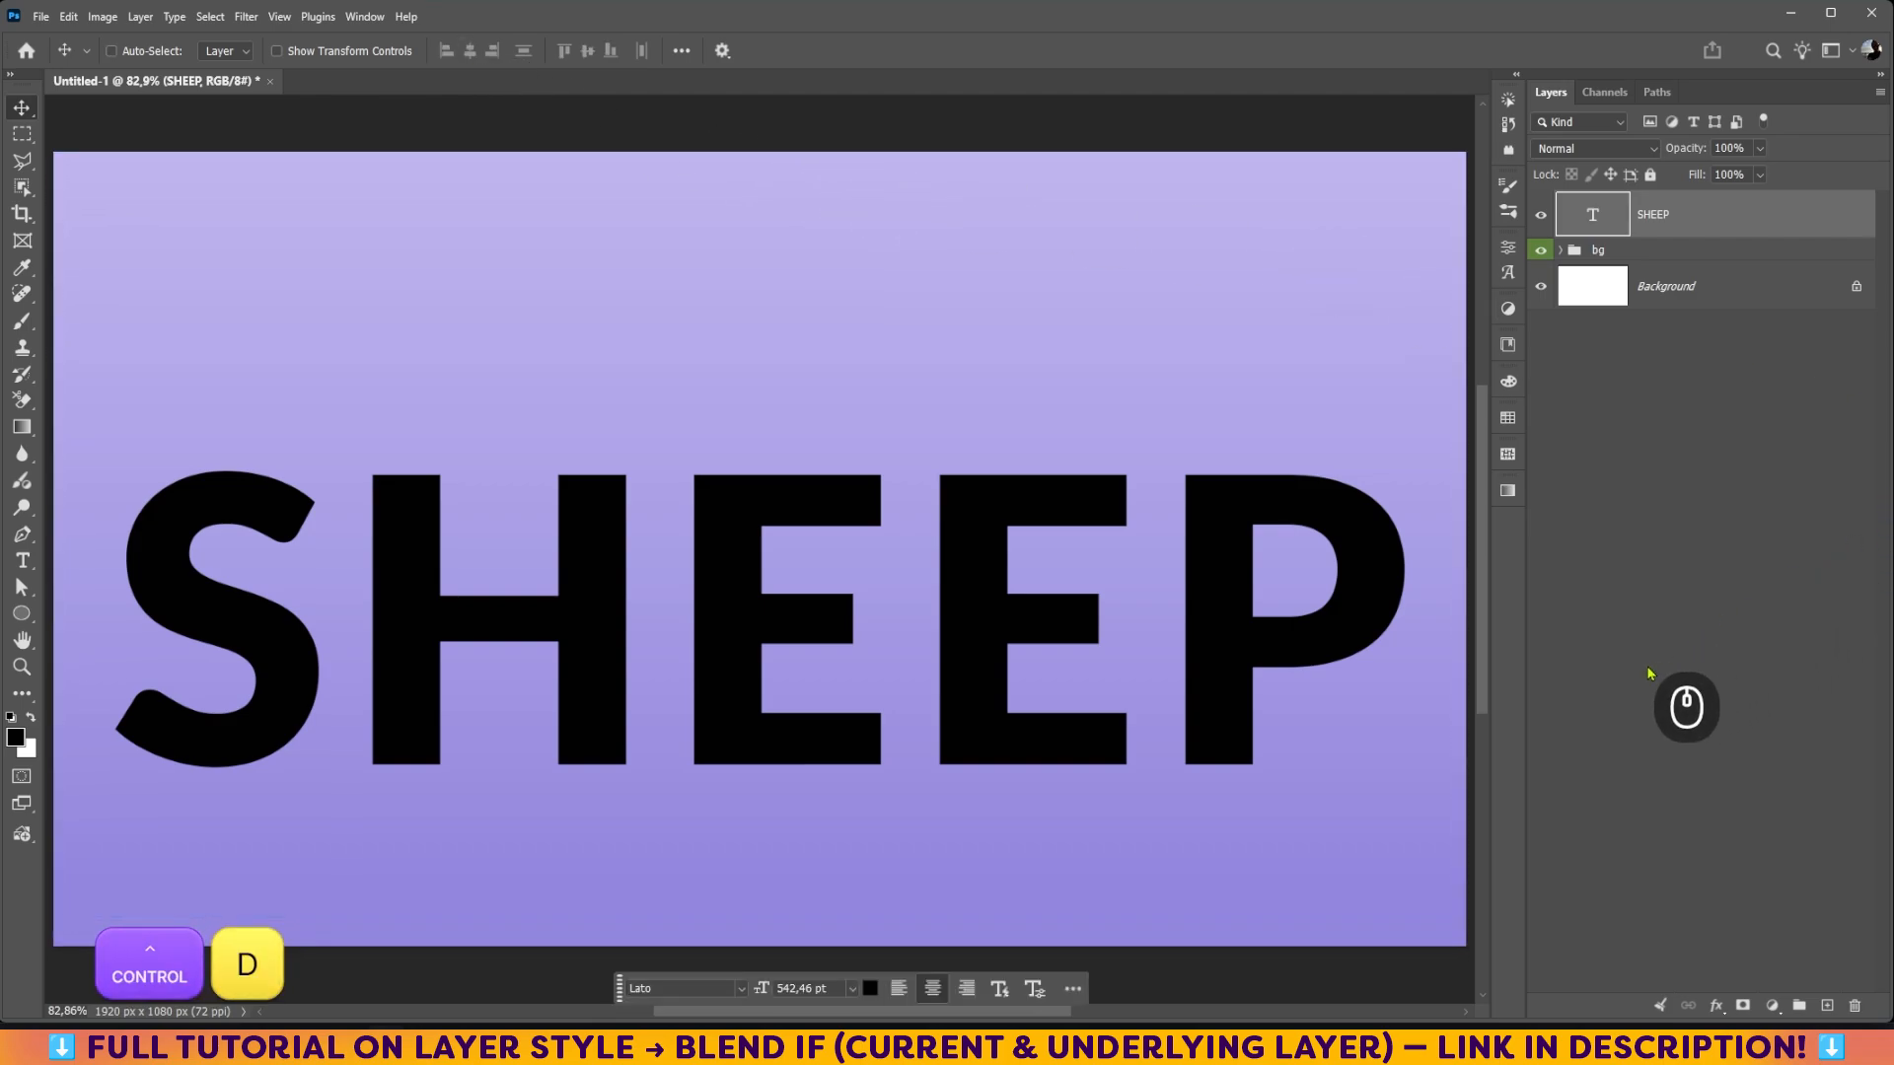
# Step: Select the entire canvas and check that the Contextual Task Bar is enabled
pyautogui.hotkey('ctrl', 'a')
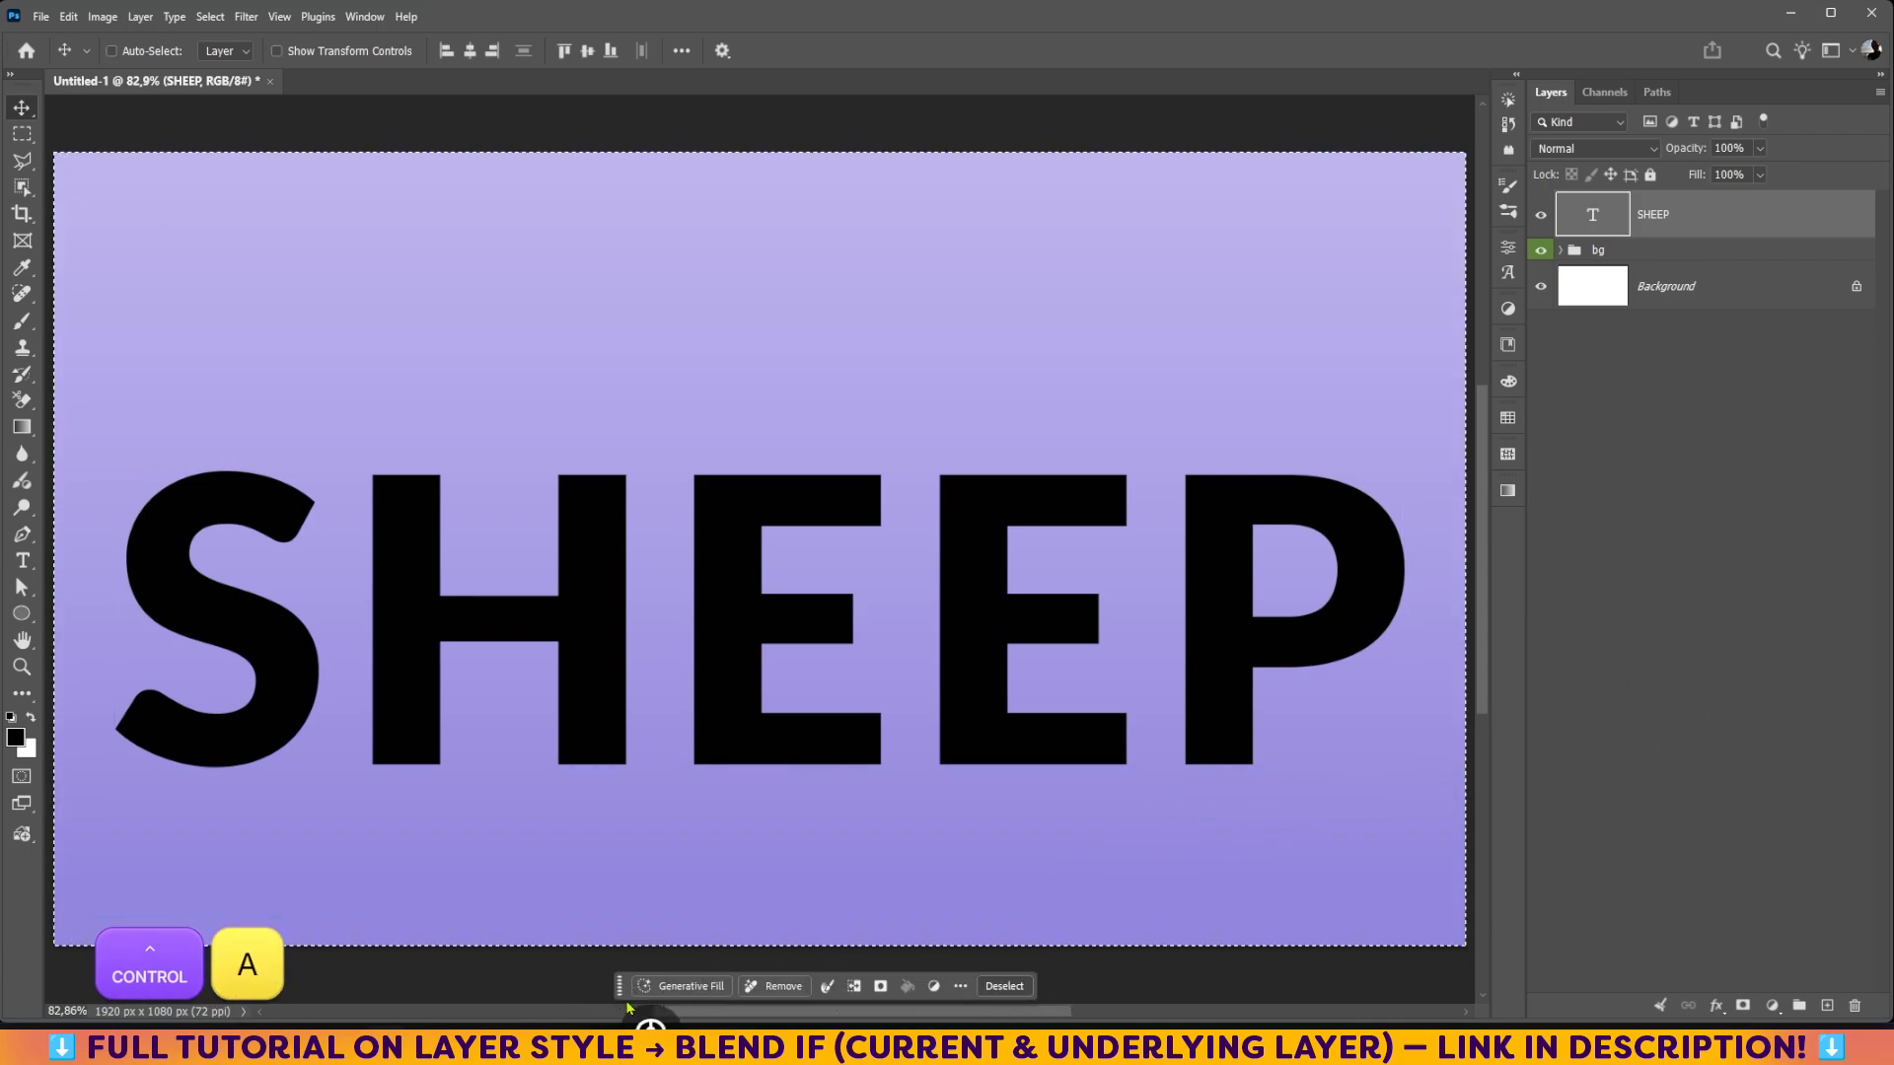
pyautogui.click(361, 18)
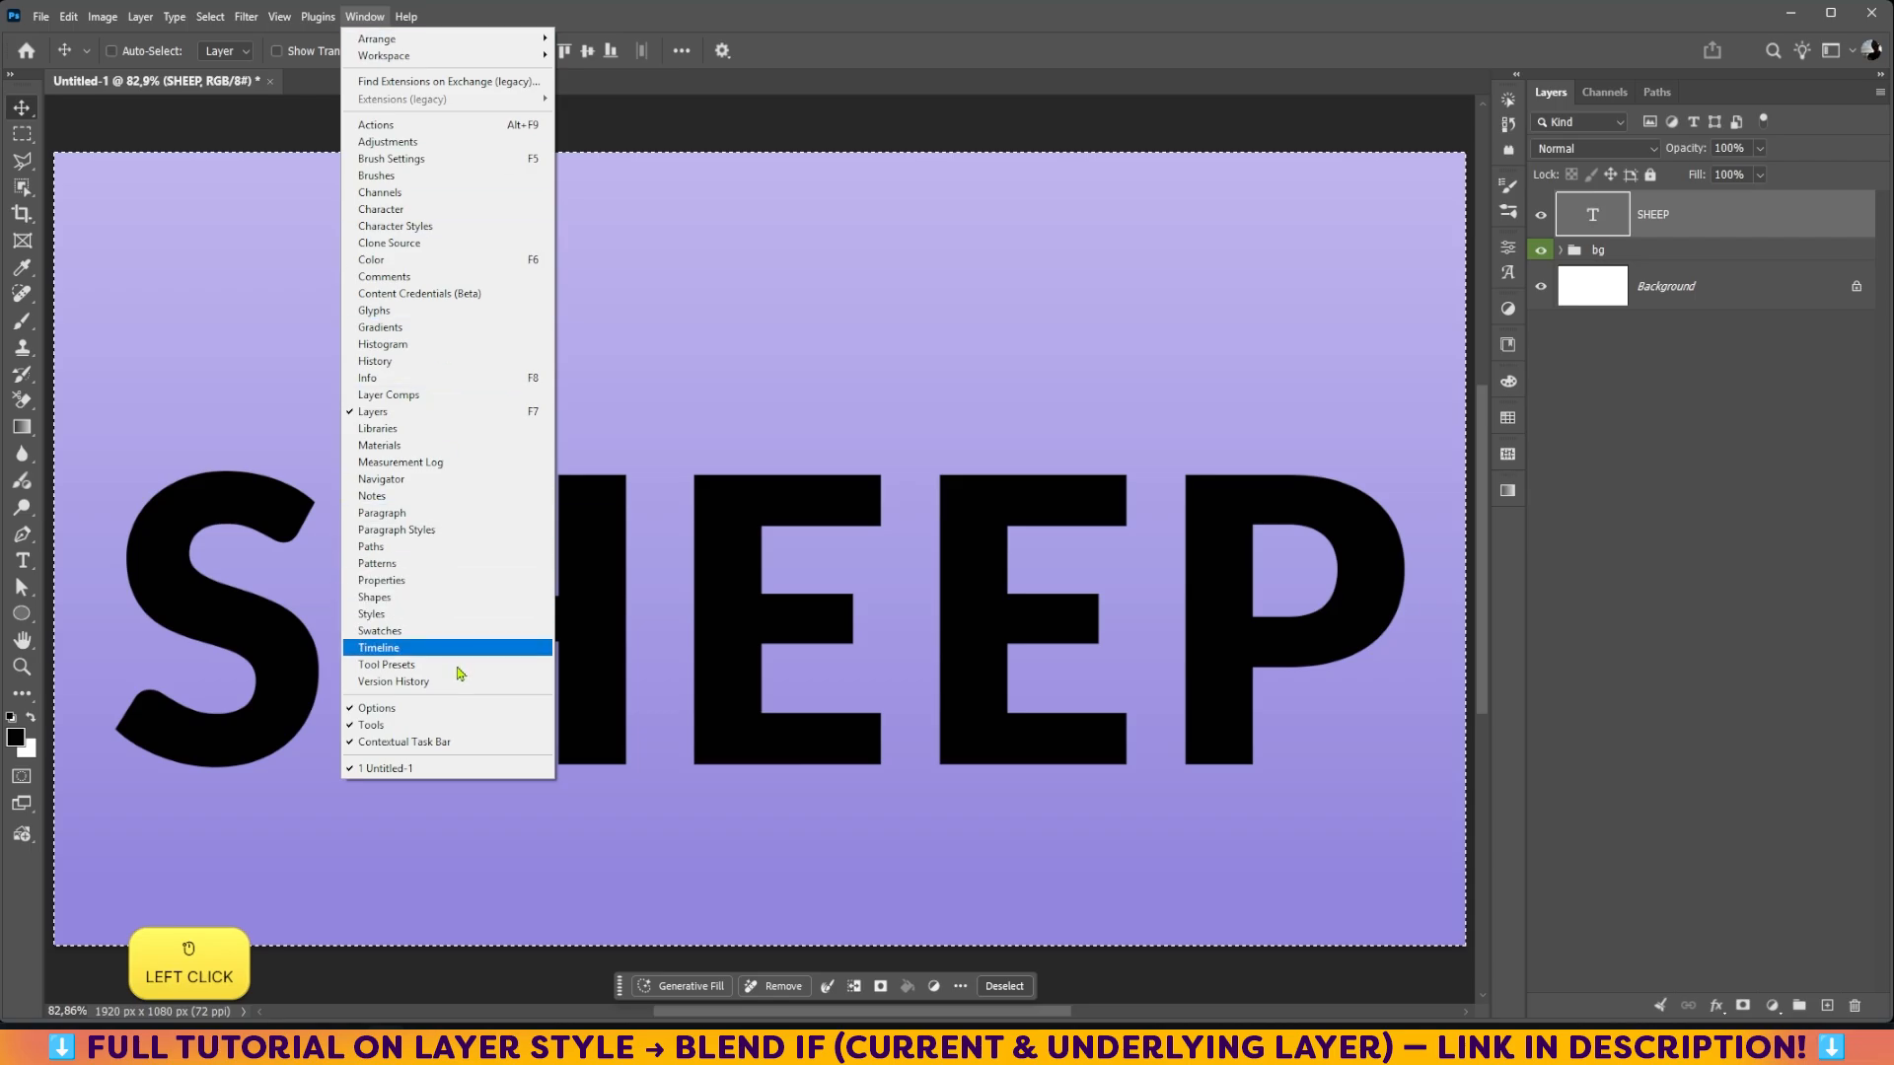
pyautogui.click(950, 42)
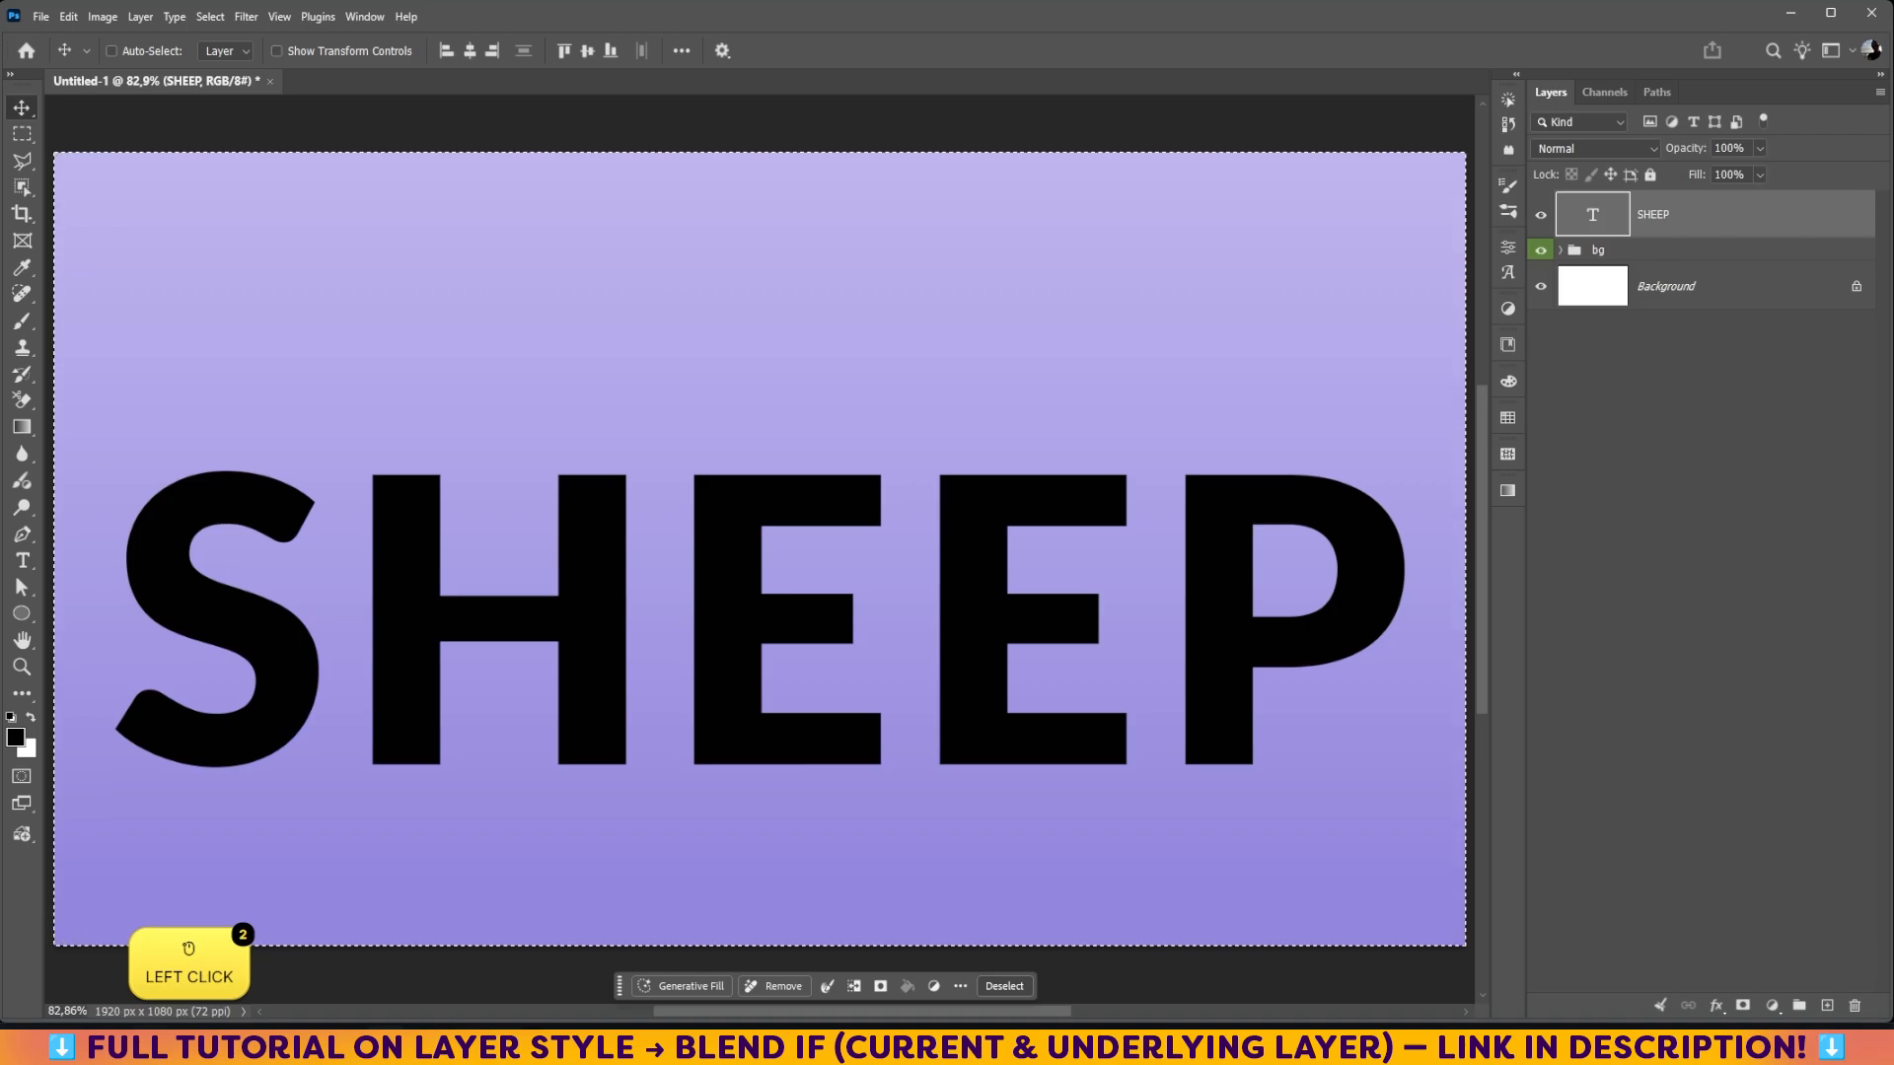
# Step: Switch to Notepad, copy the "Make all the letters 3D" prompt from Prompt.md, and return to Photoshop
pyautogui.click(394, 1046)
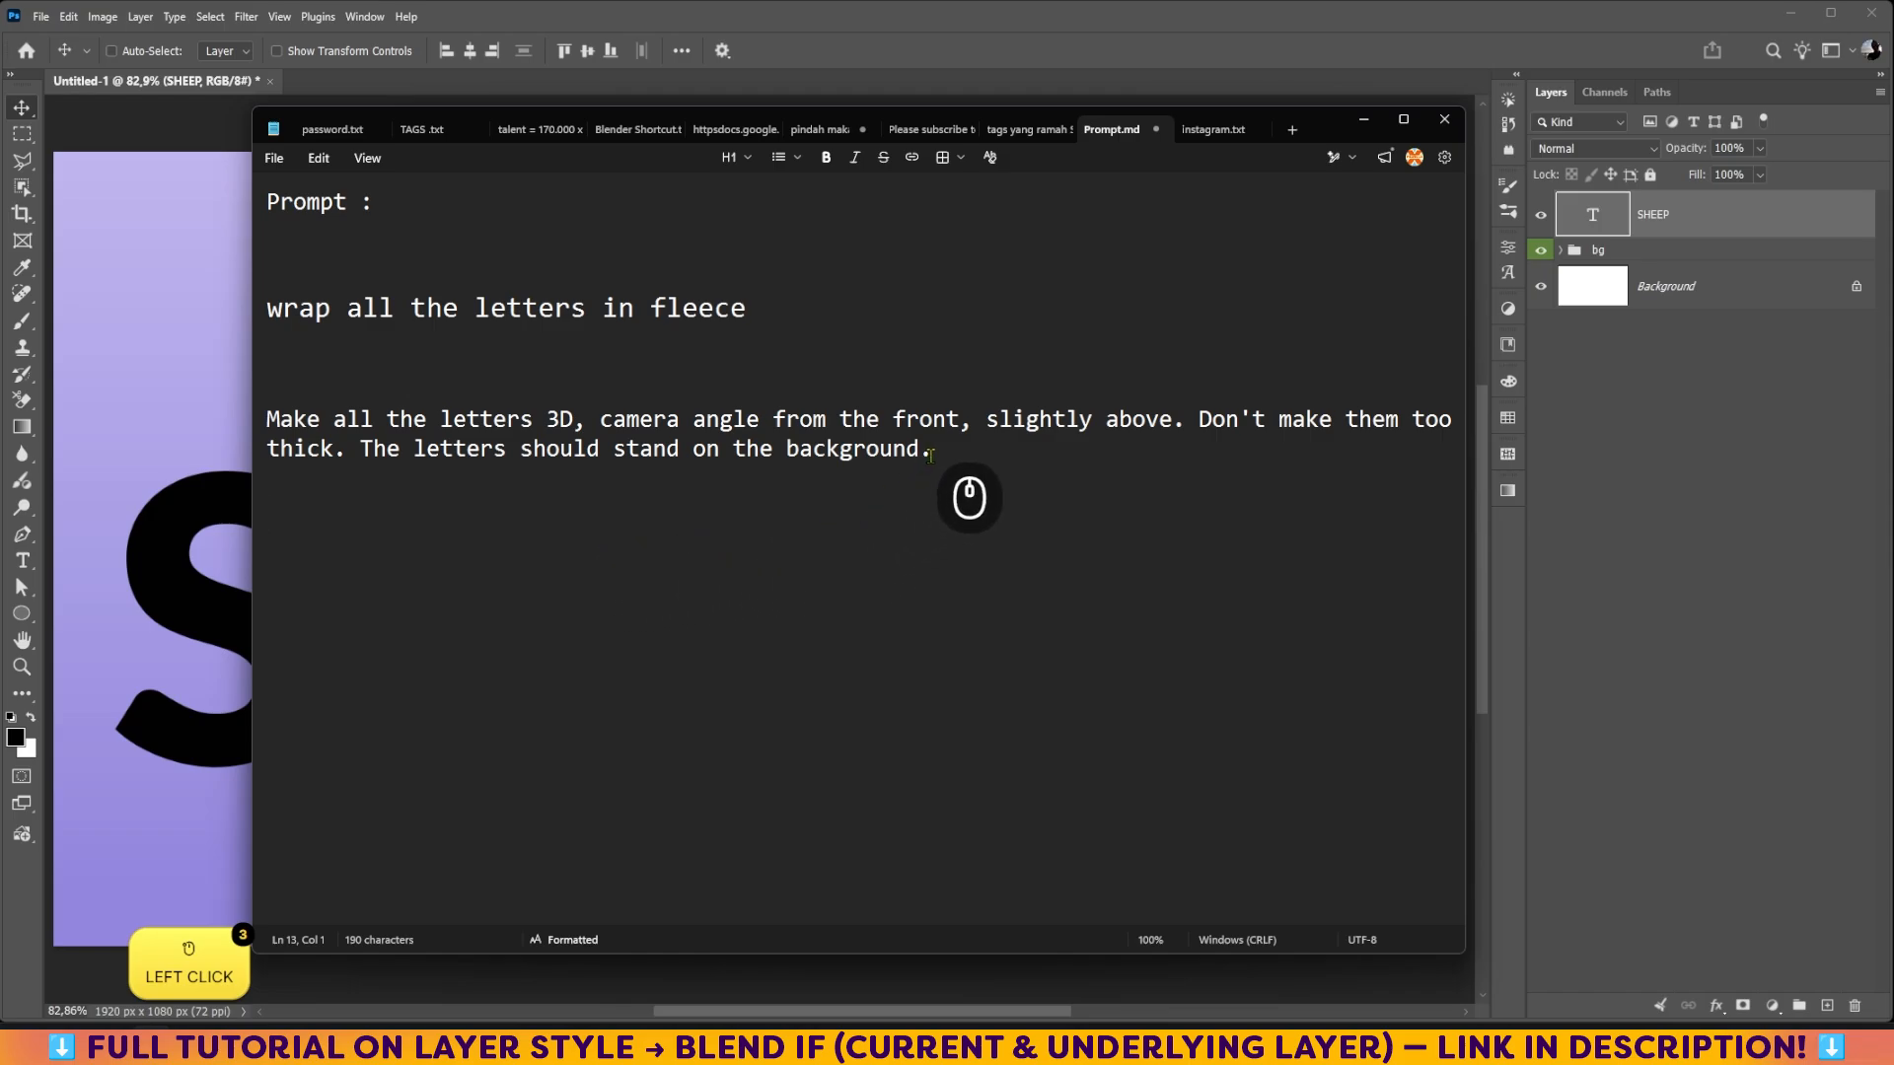
pyautogui.moveTo(930, 453); pyautogui.dragTo(273, 422)
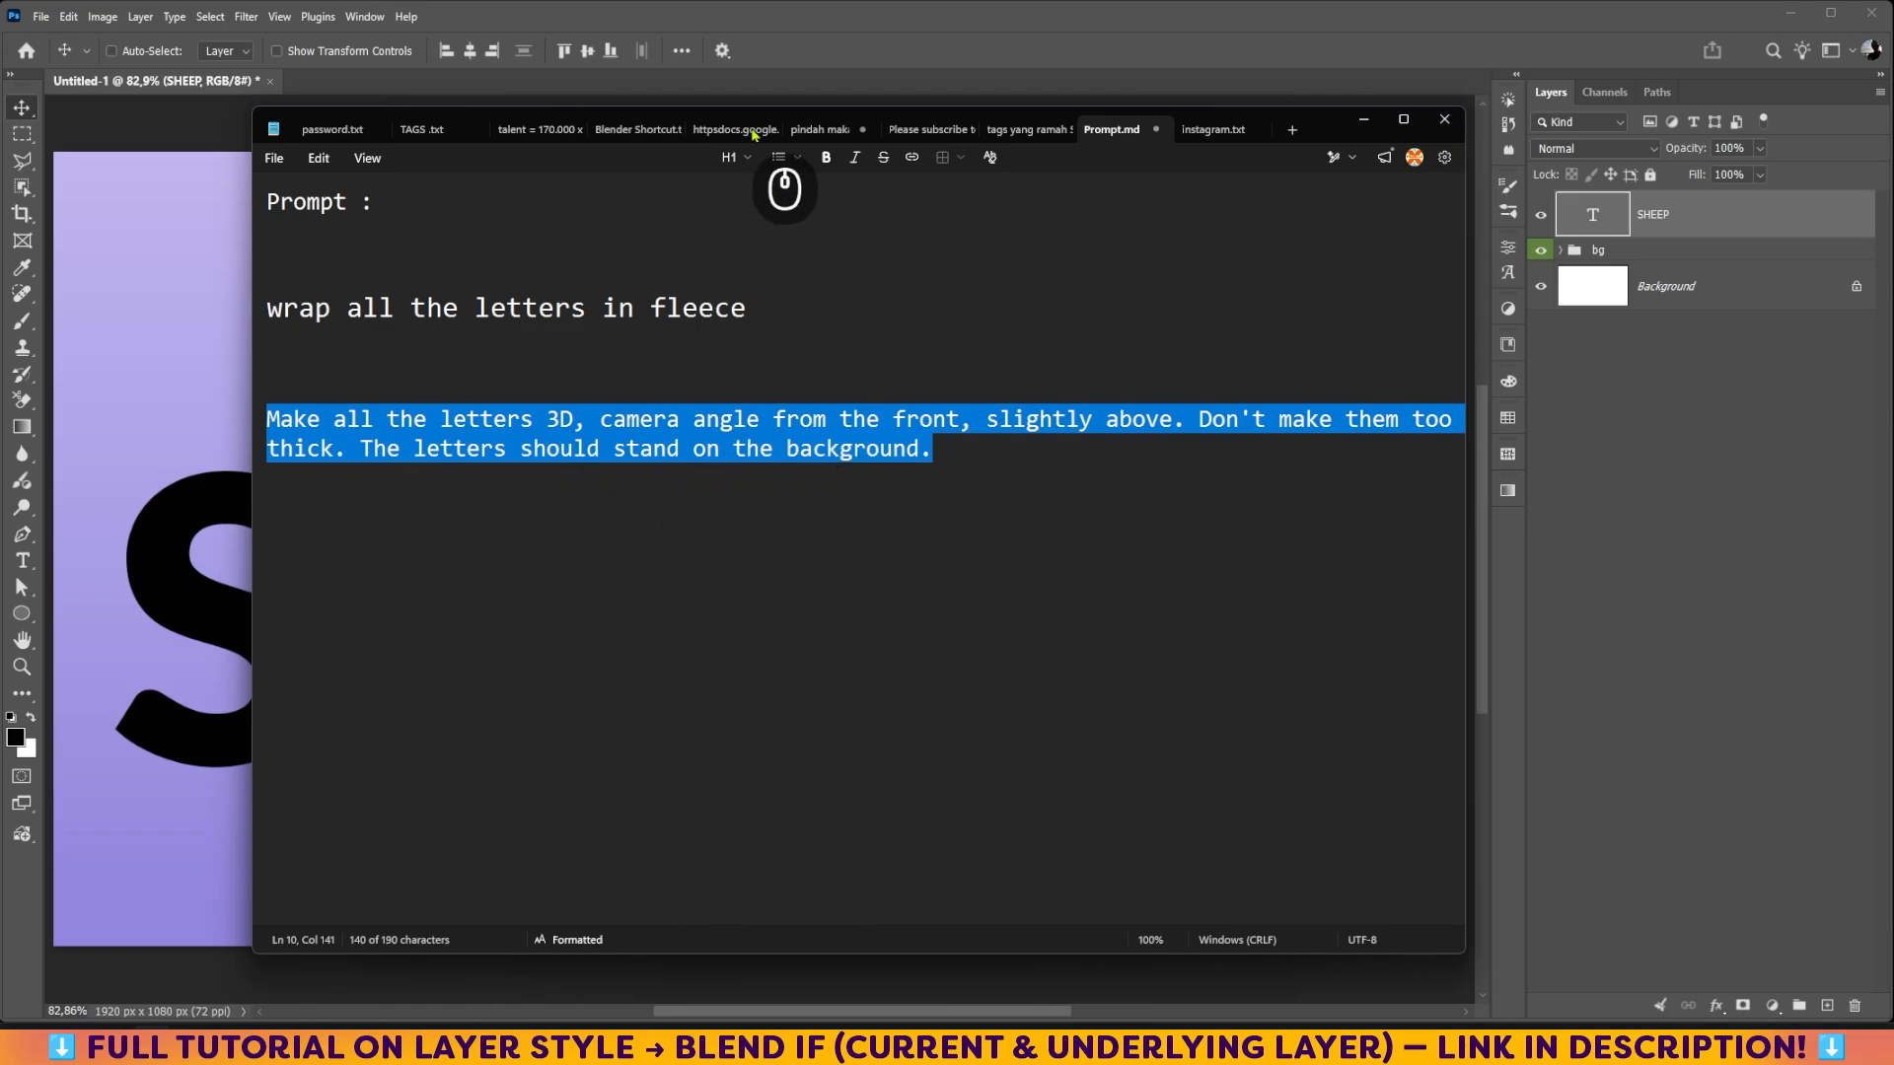
pyautogui.rightClick(750, 424)
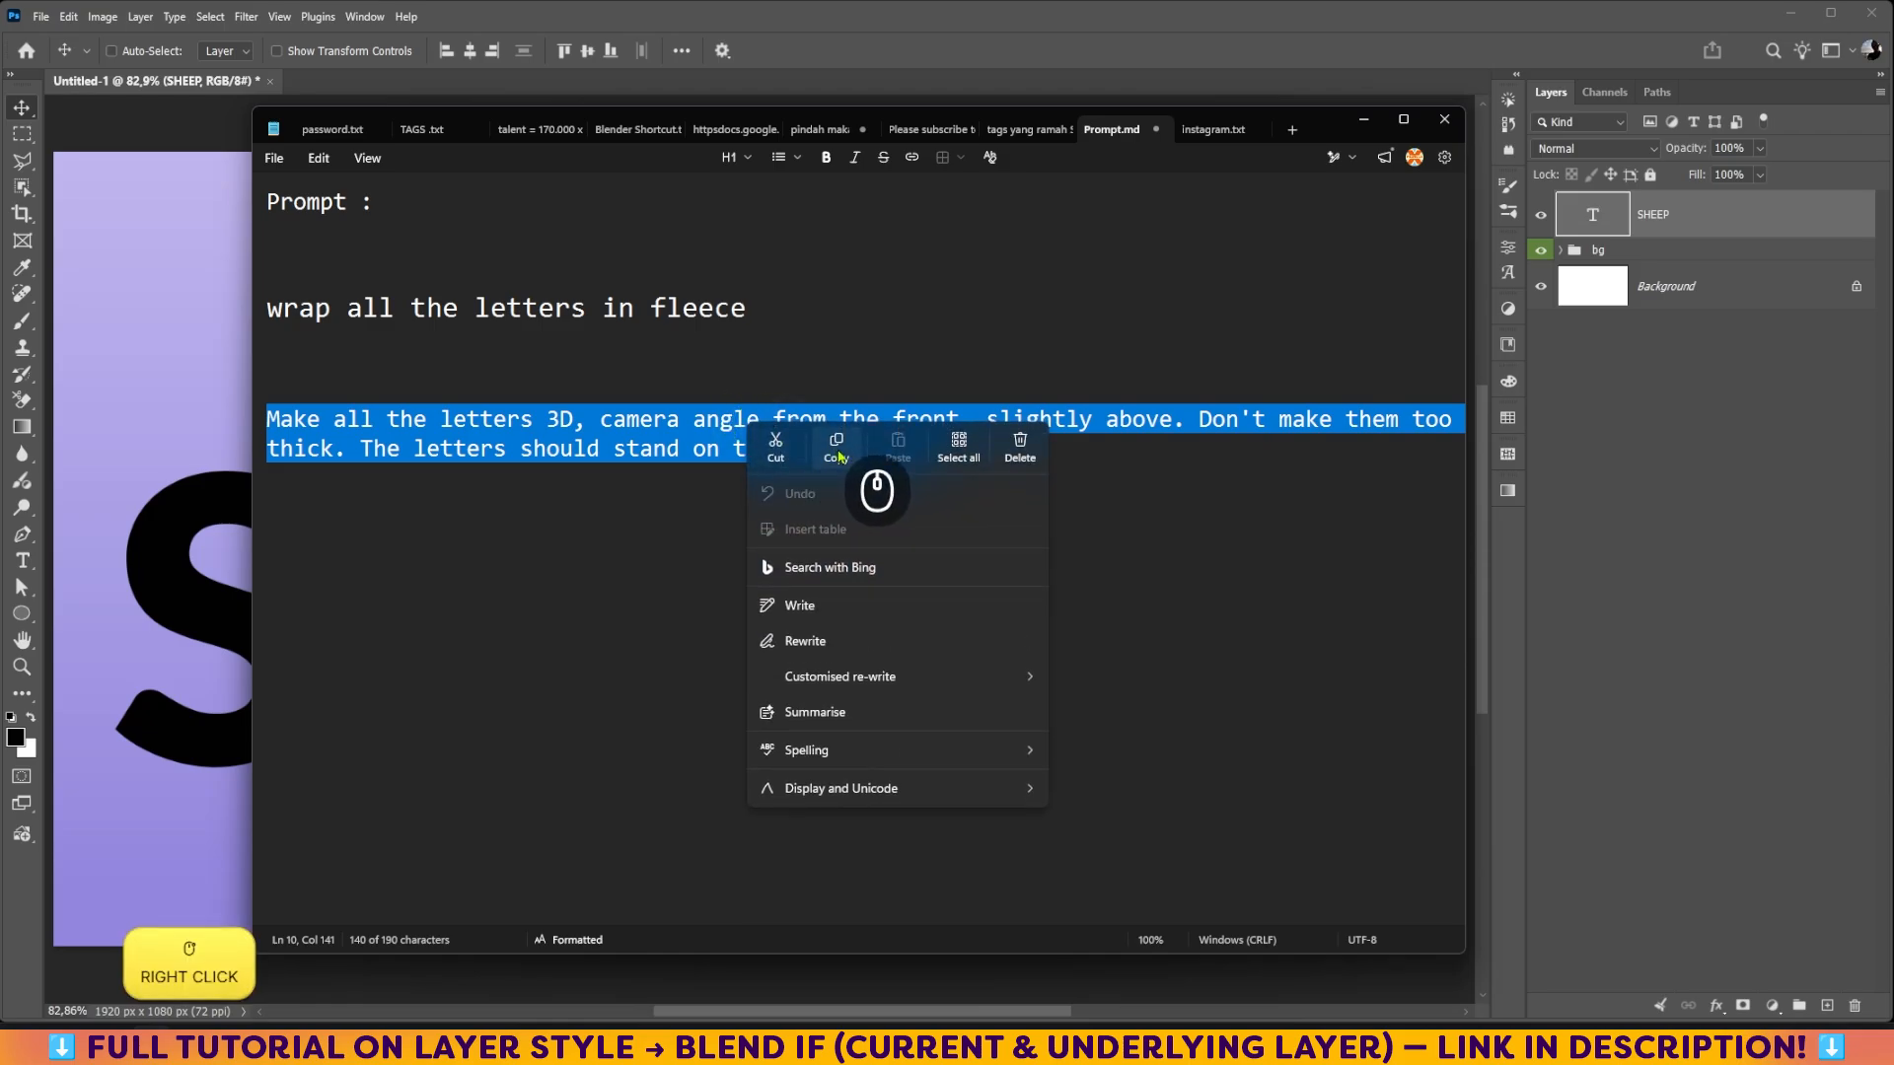
pyautogui.click(838, 457)
pyautogui.click(178, 178)
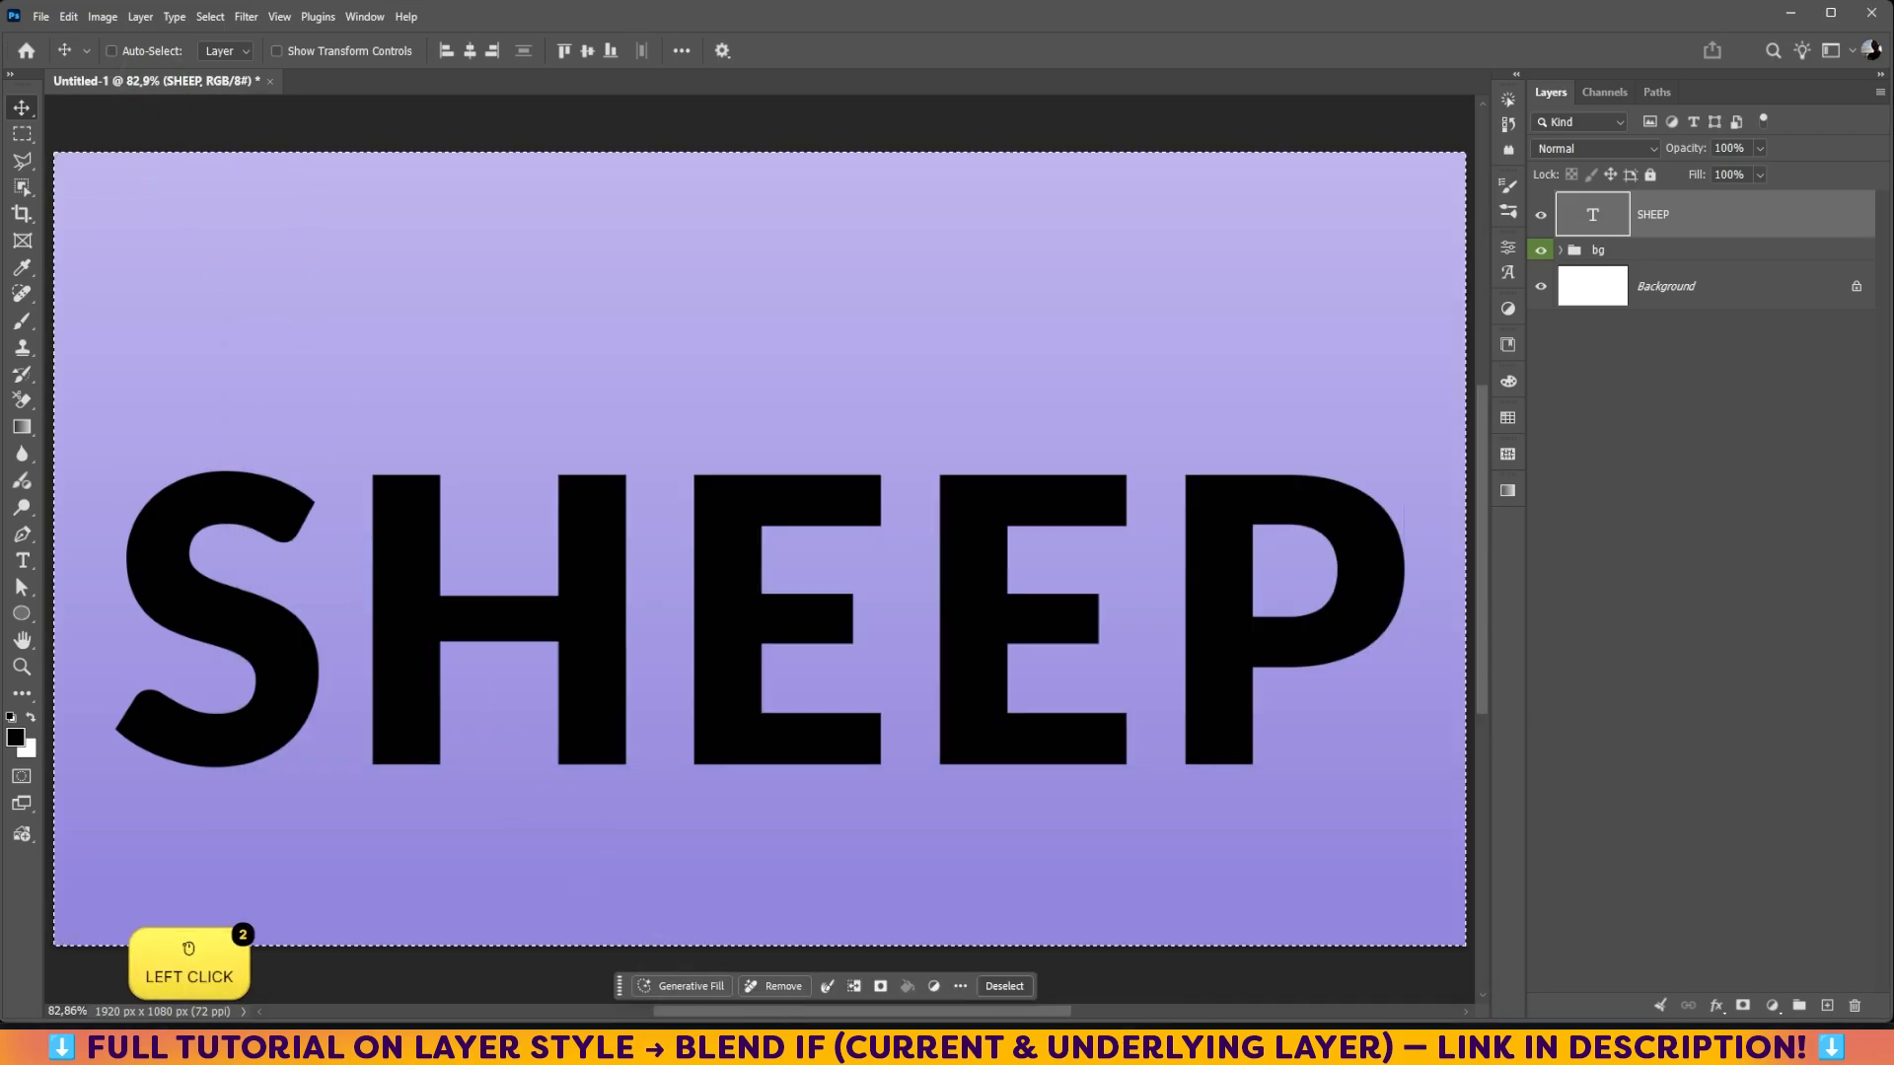
# Step: Run Generative Fill on the canvas with the copied 3D-letters prompt using Gemini 3.1 (with Nano Banana 2), and collapse the generated layer's properties
pyautogui.click(679, 986)
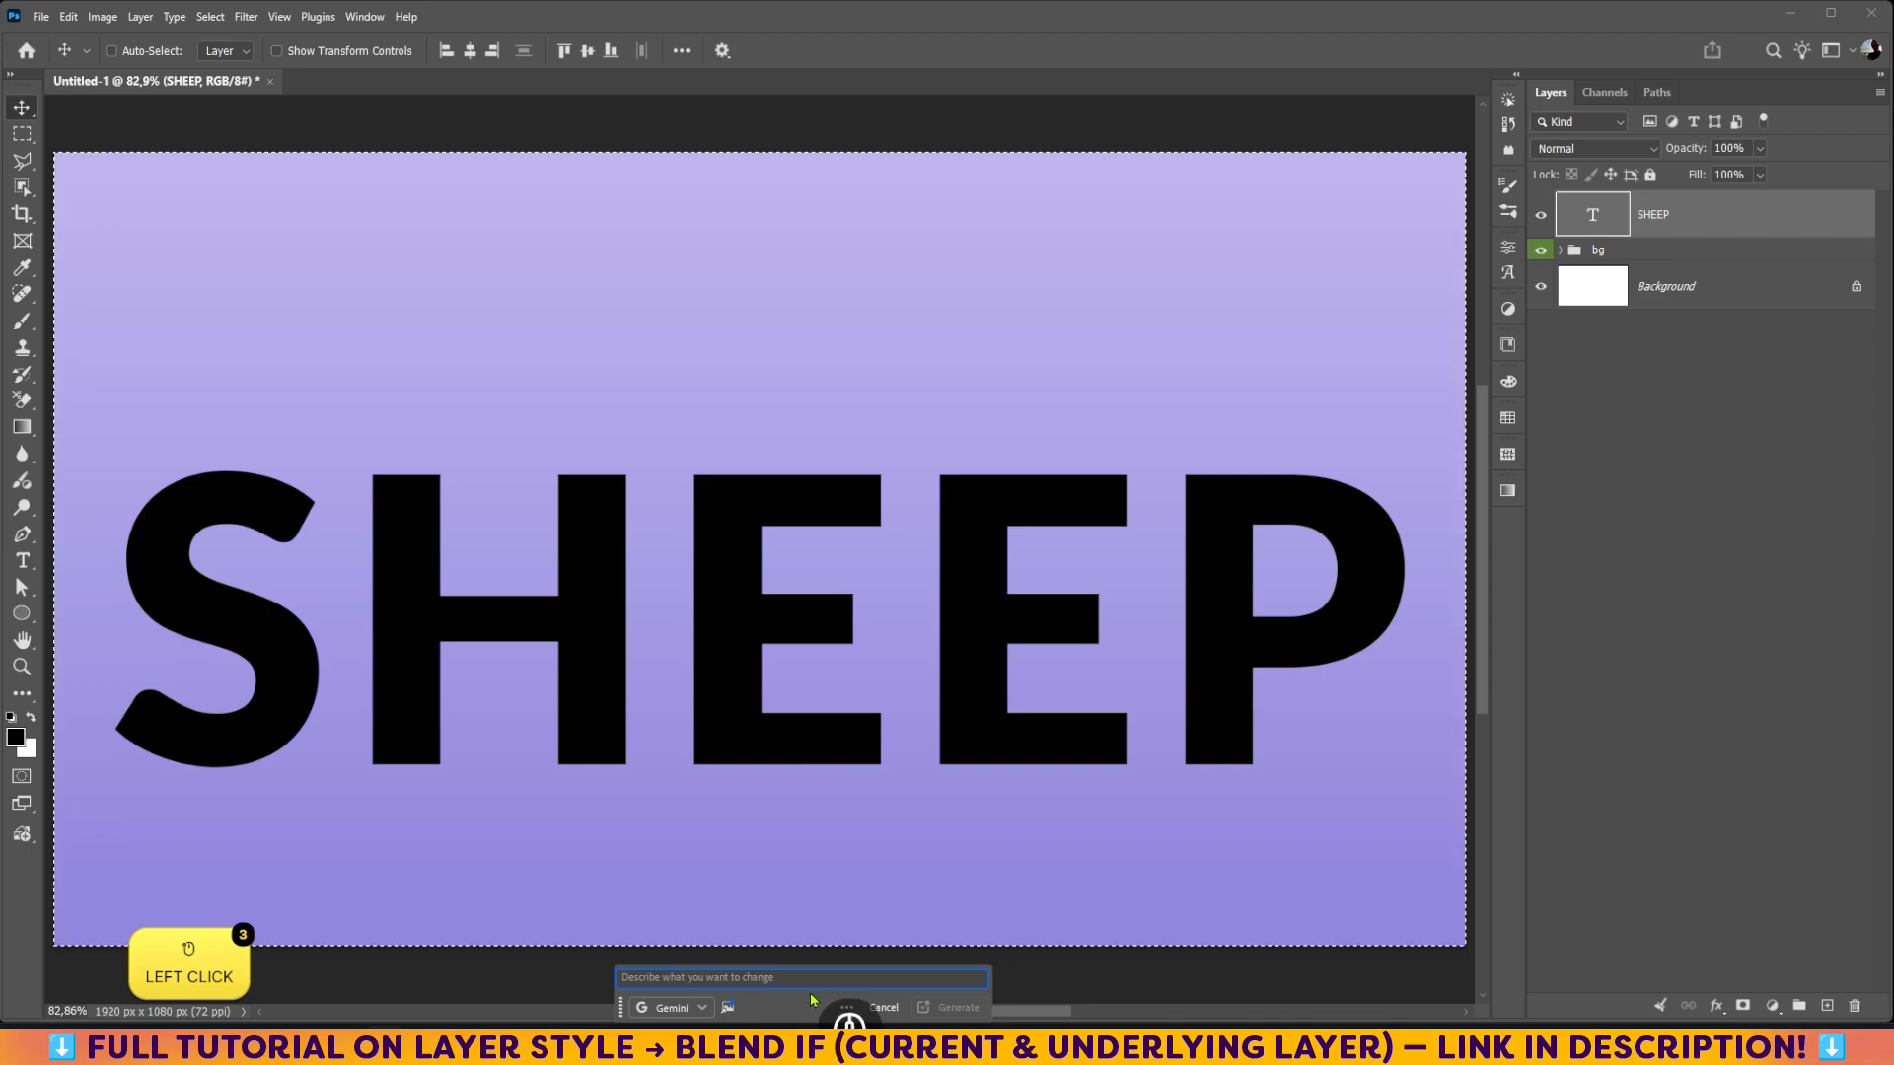
pyautogui.hotkey('ctrl', 'v')
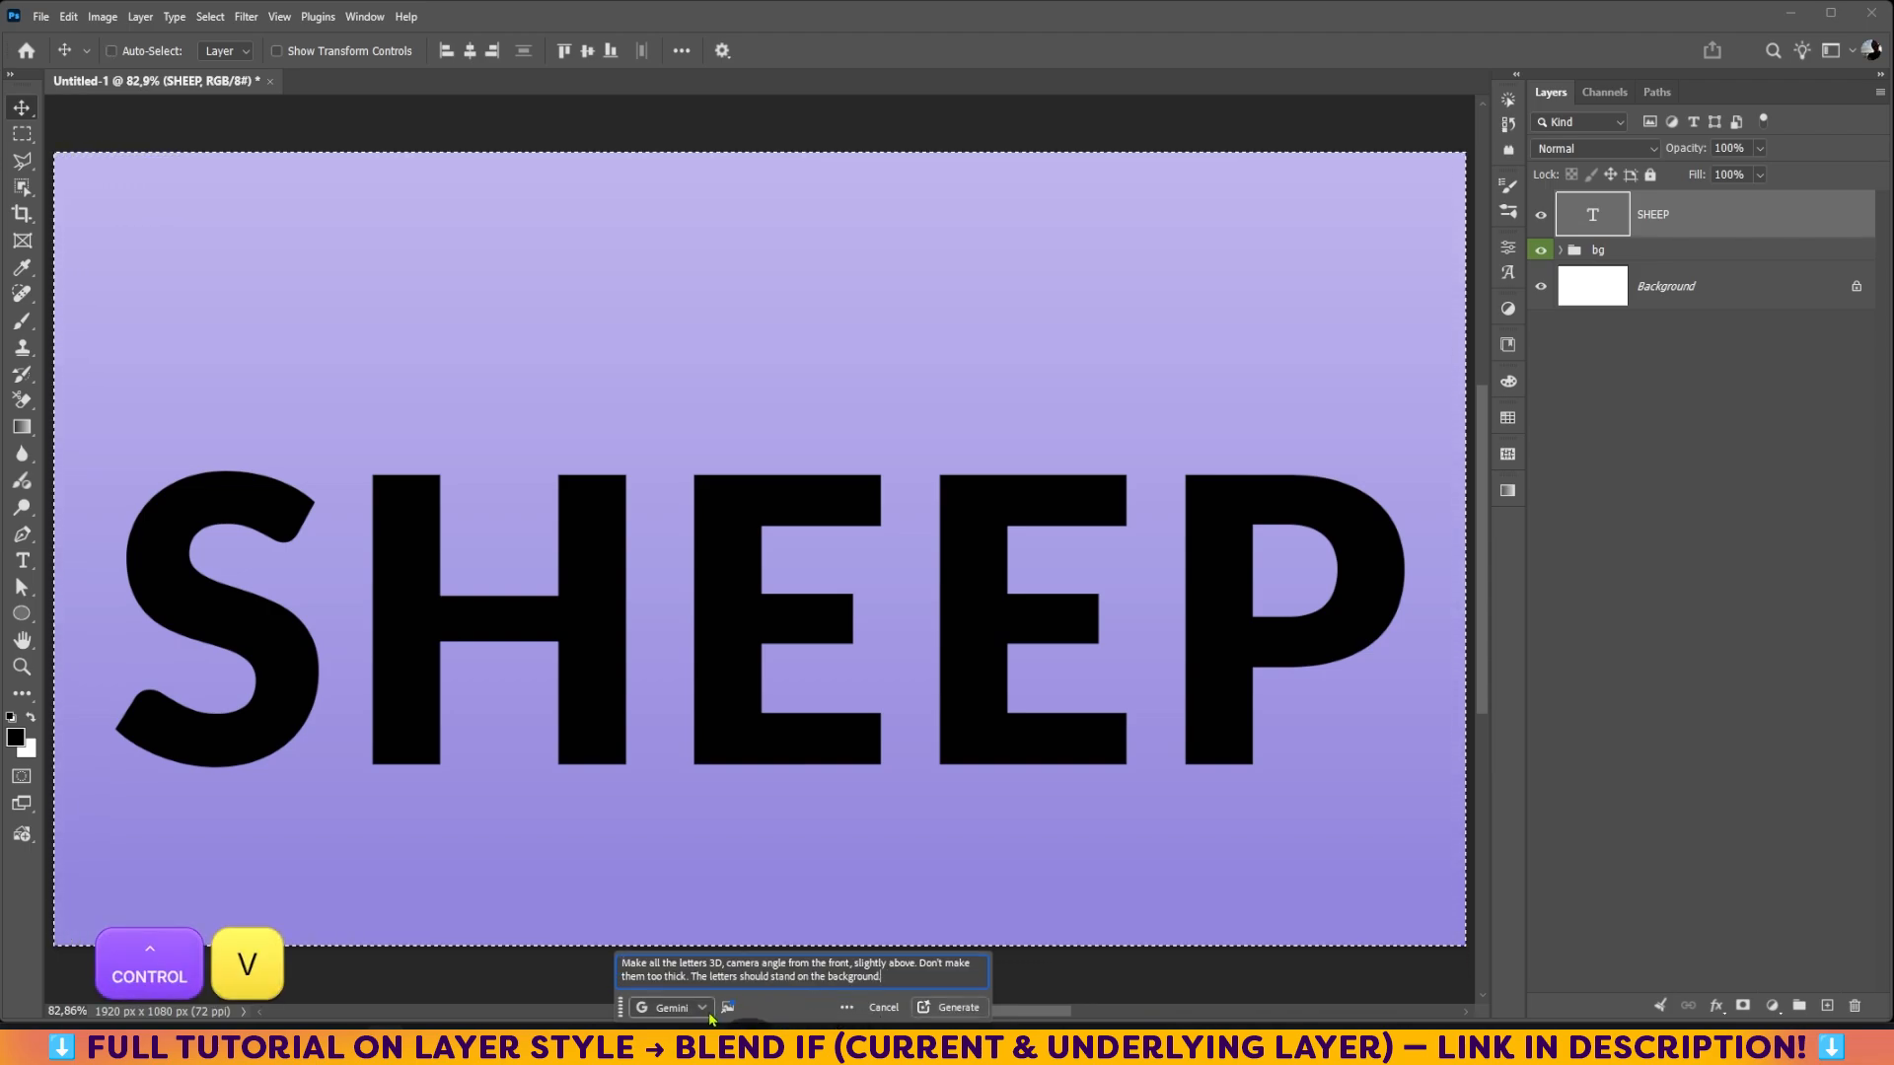
pyautogui.click(704, 1008)
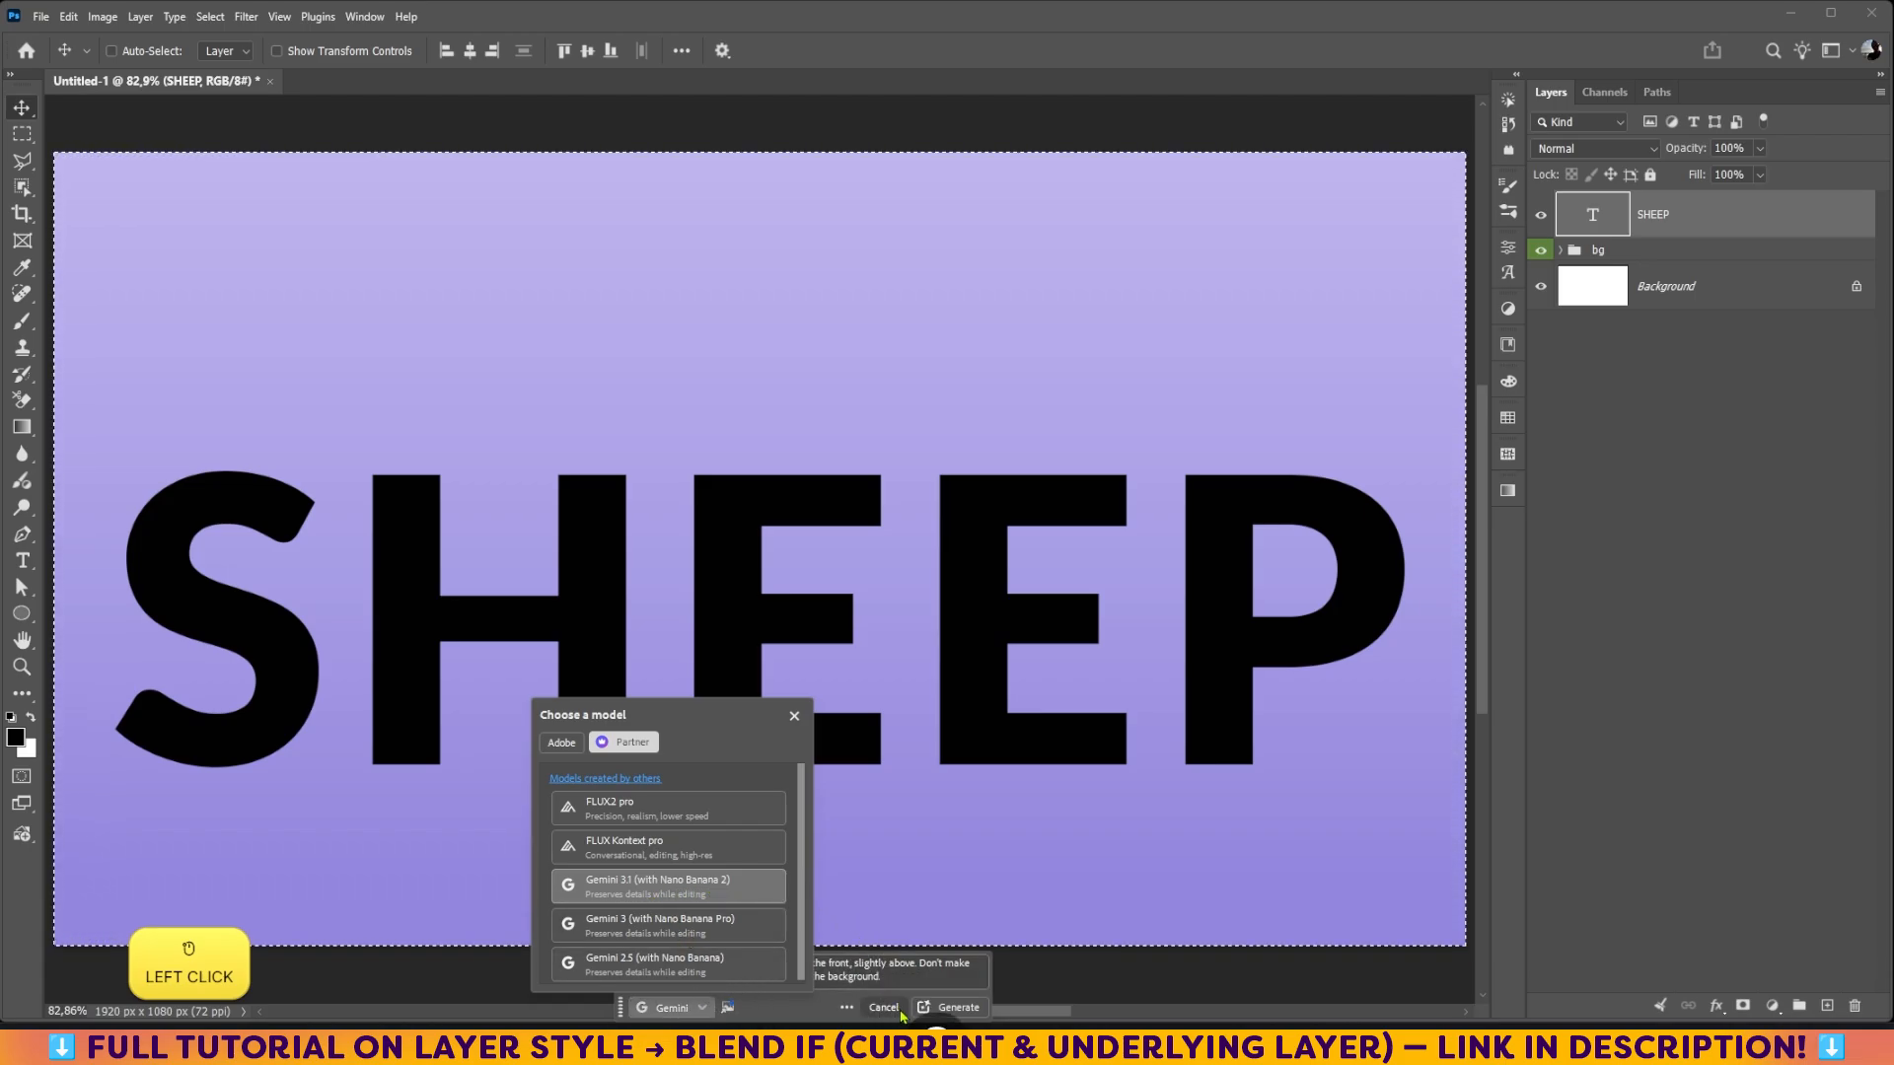
pyautogui.click(802, 1016)
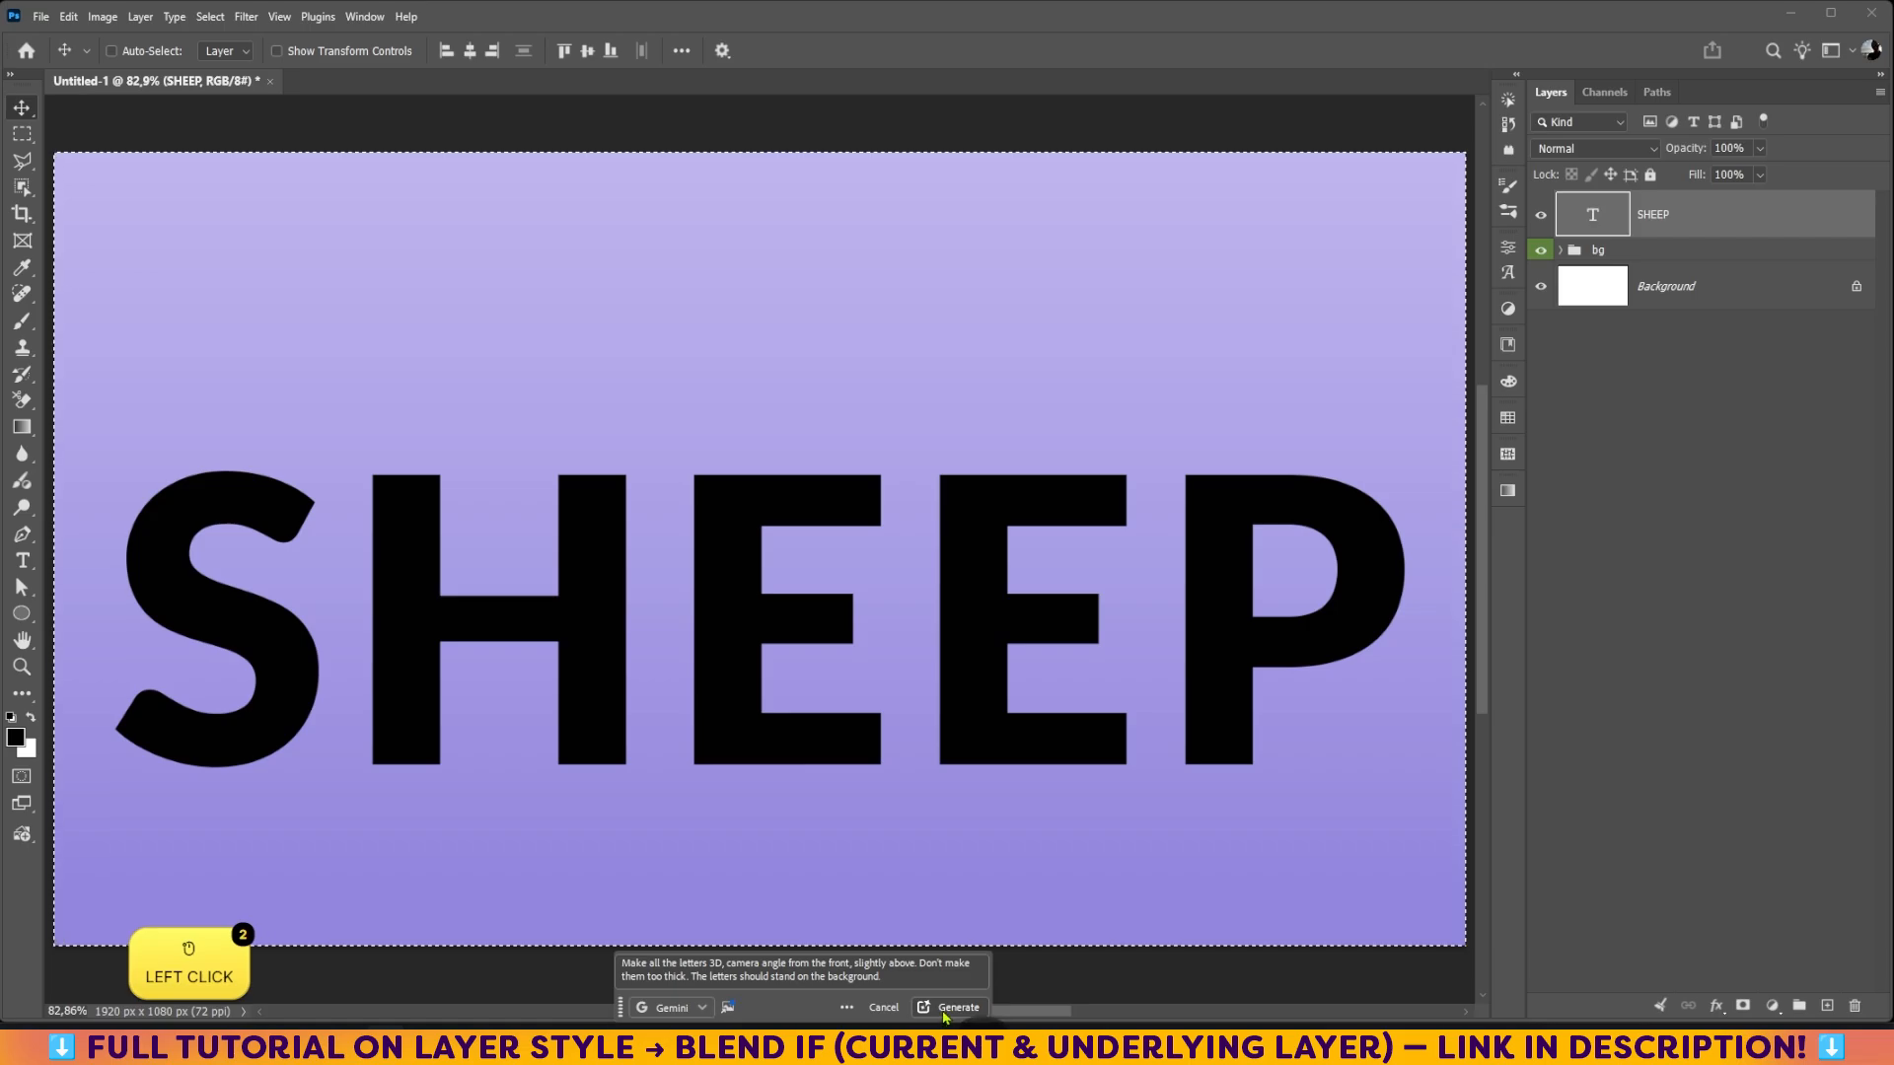
pyautogui.click(949, 1008)
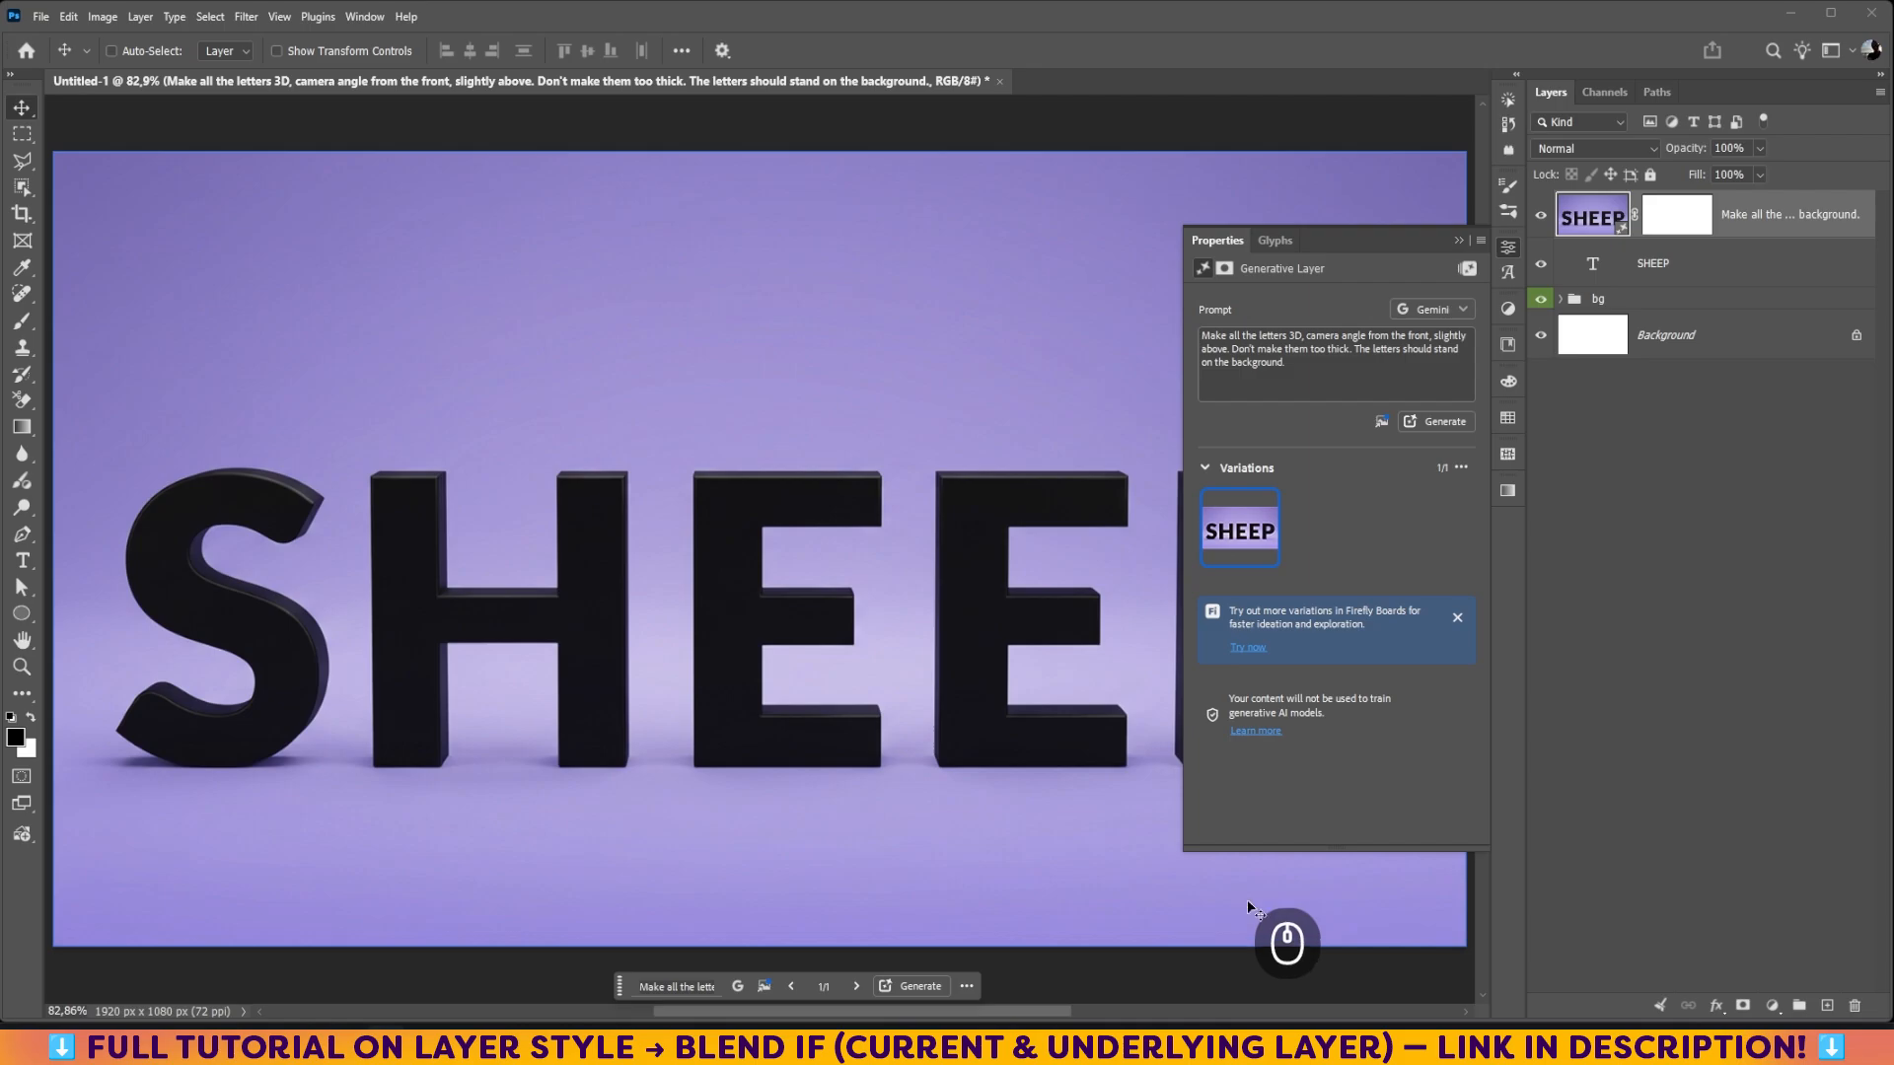
pyautogui.click(1458, 240)
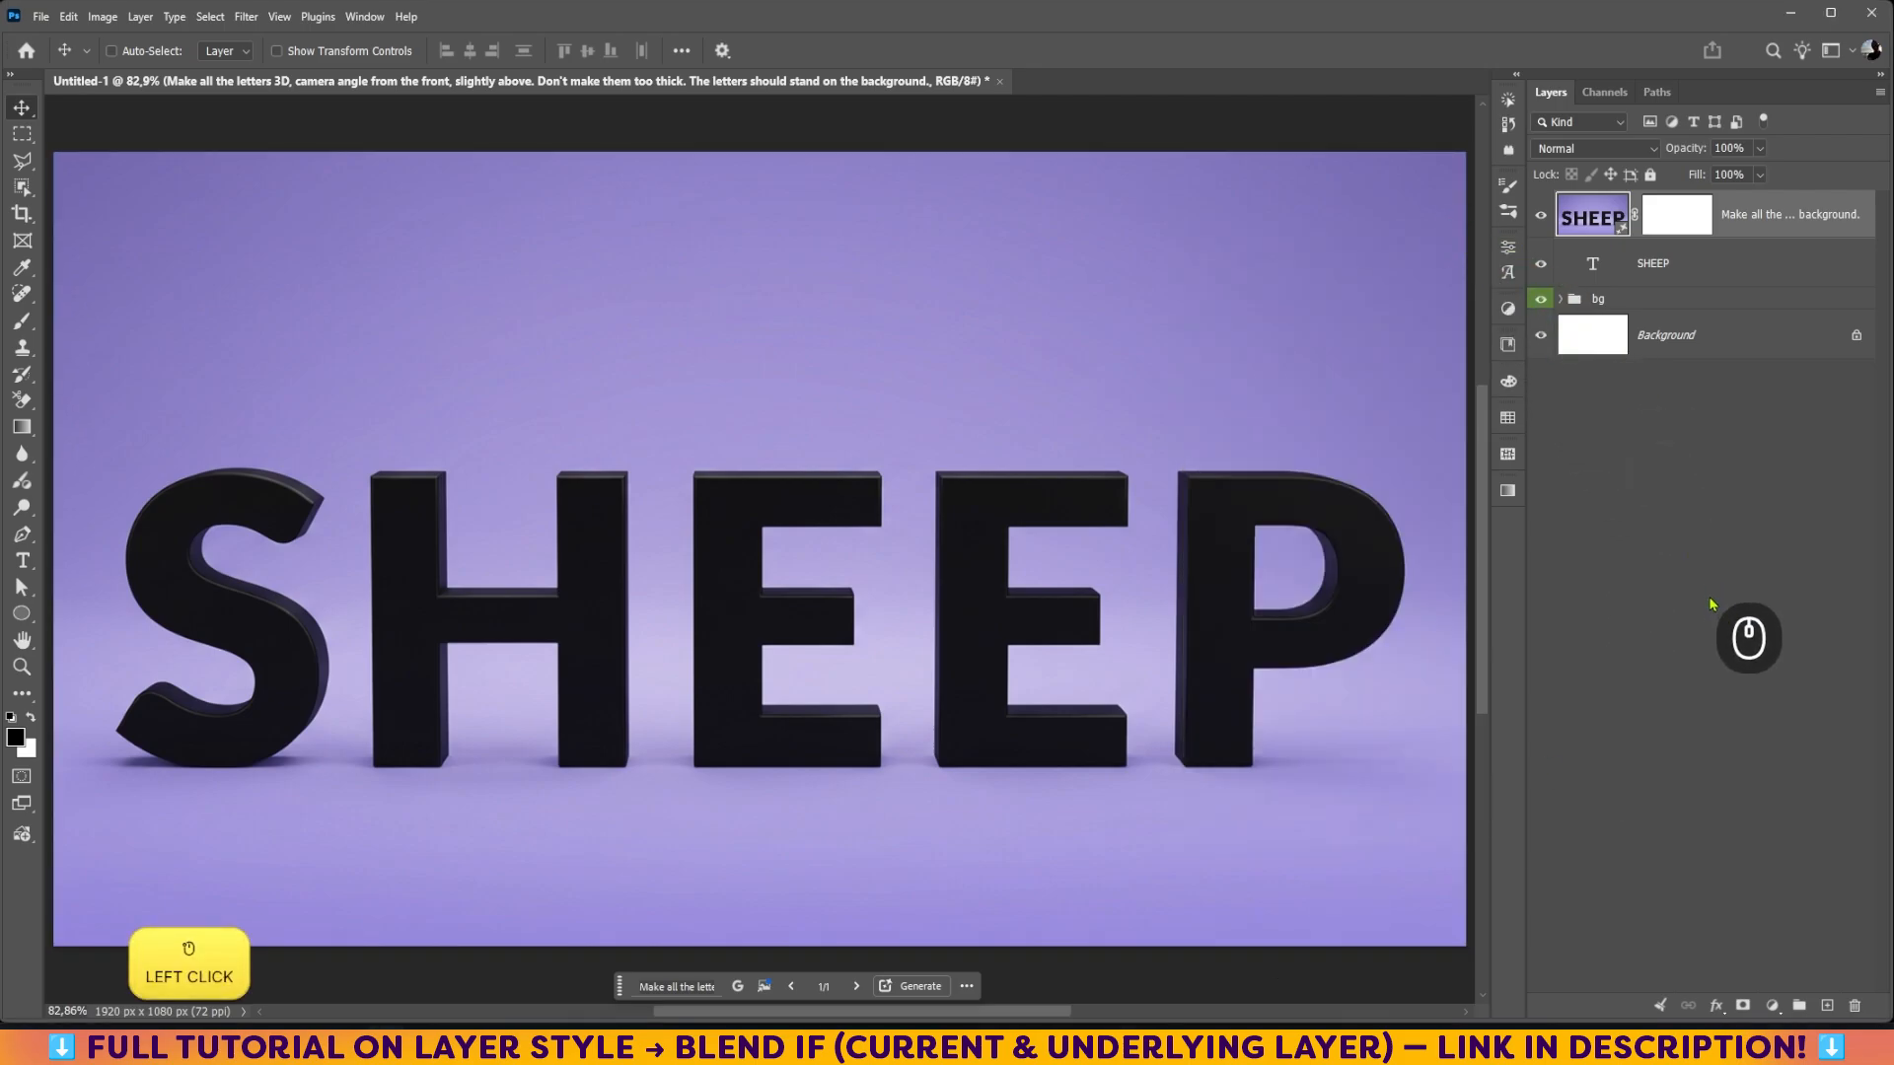
# Step: Select the entire canvas, copy the prompt "wrap all the letters in fleece" from Prompt.md in Notepad, and return to Photoshop
pyautogui.hotkey('ctrl', 'a')
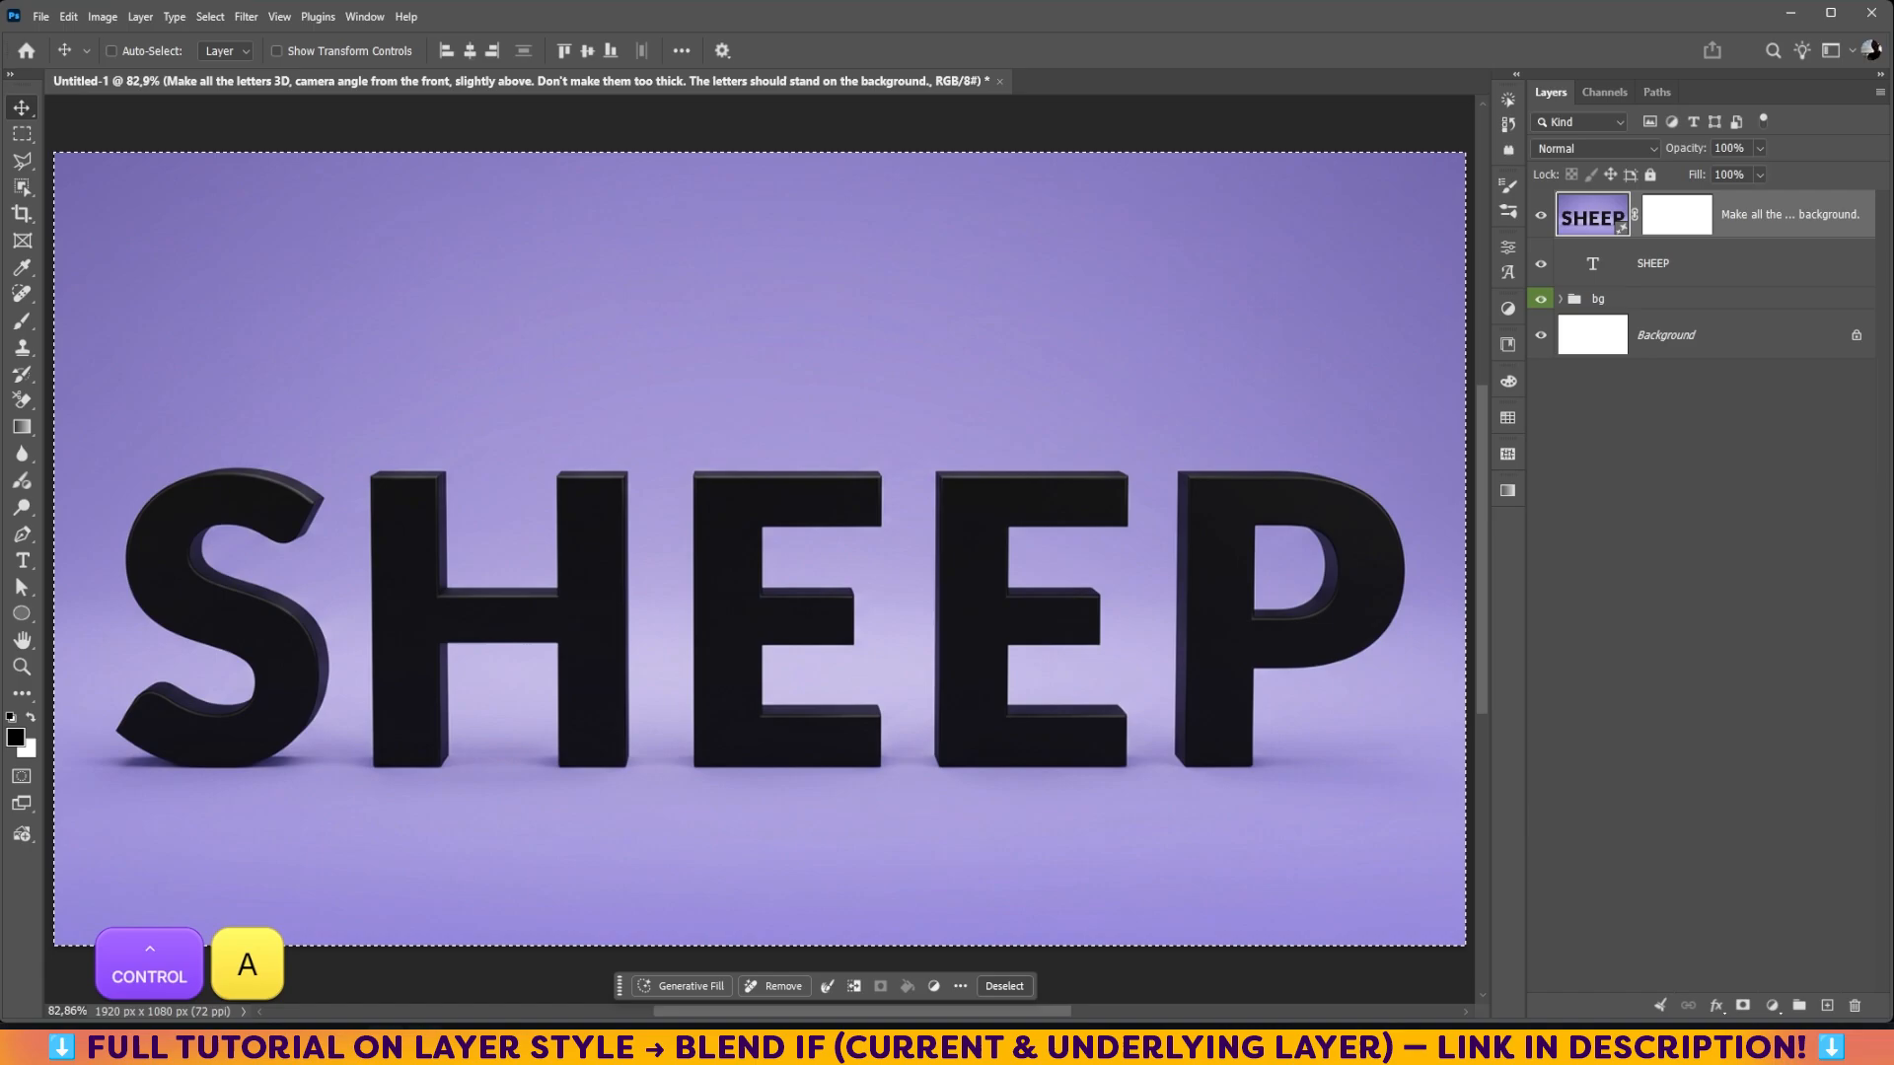
pyautogui.click(157, 1047)
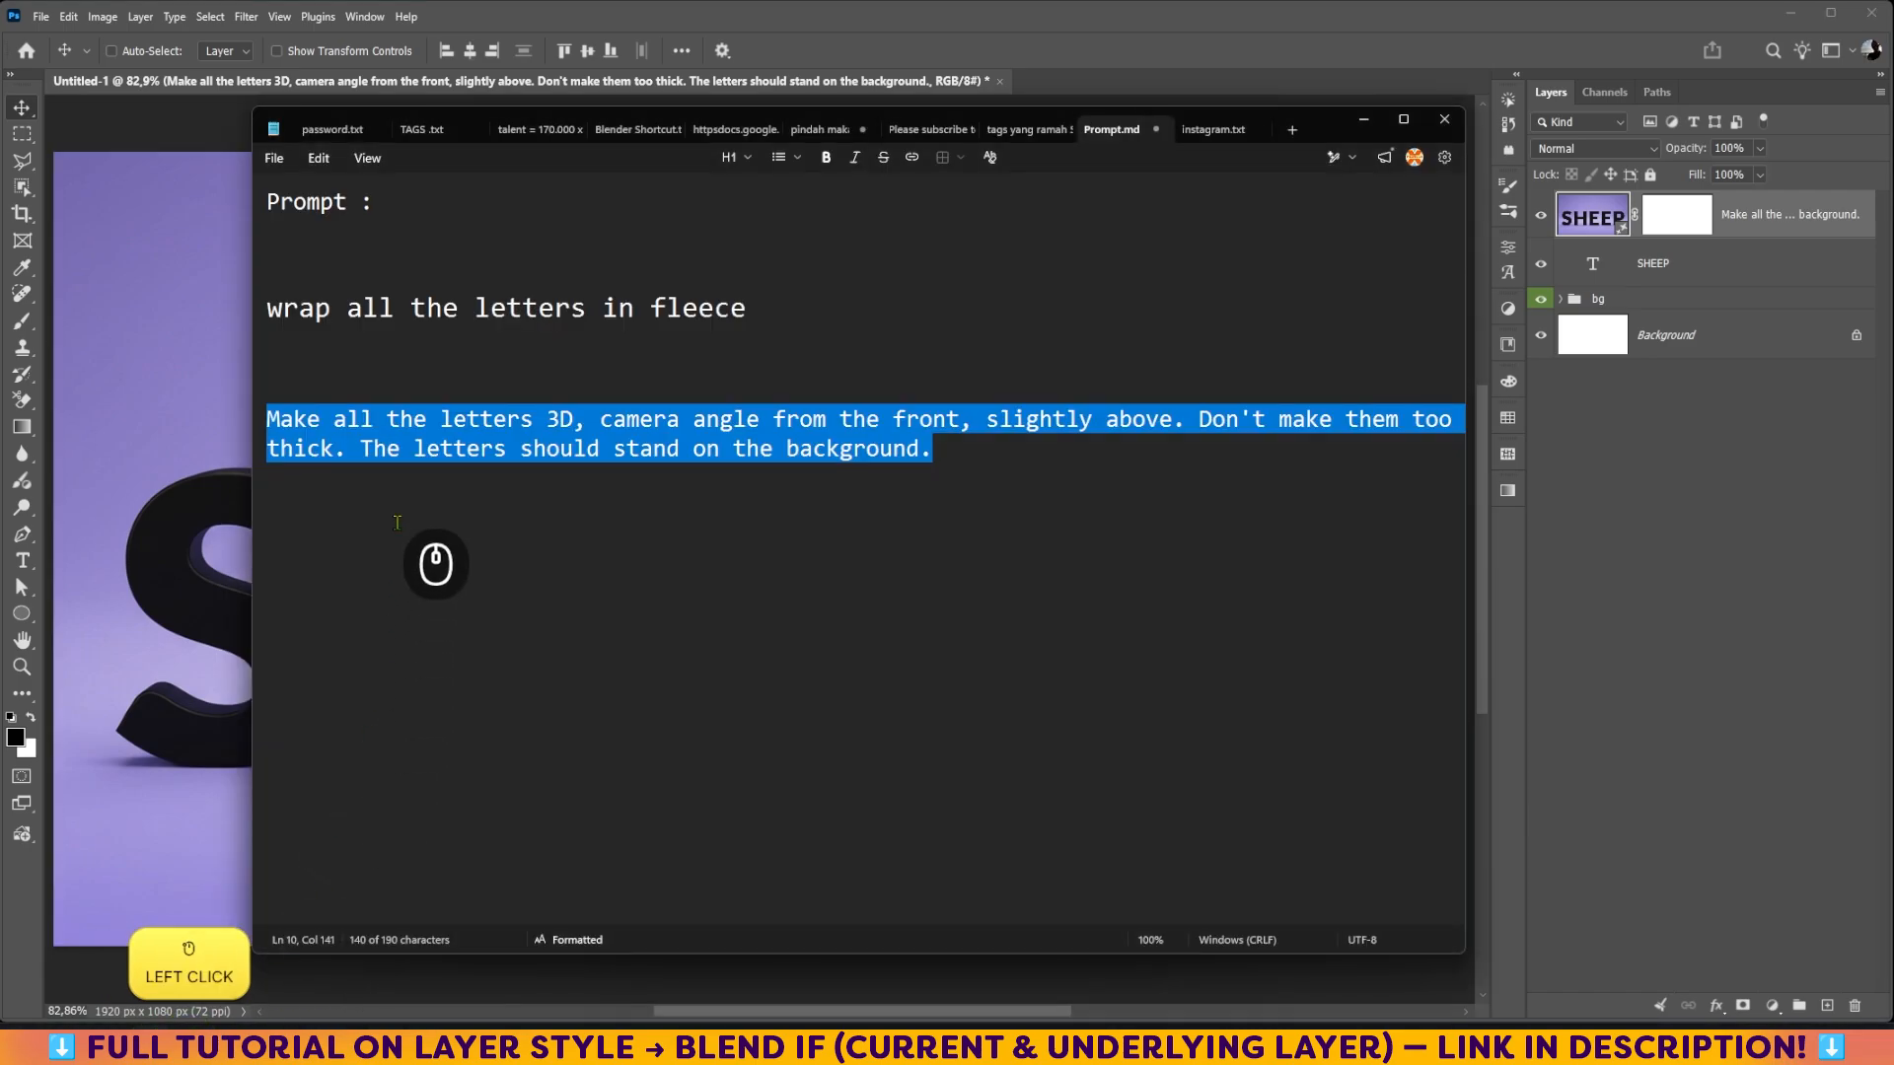
pyautogui.moveTo(748, 308); pyautogui.dragTo(264, 309)
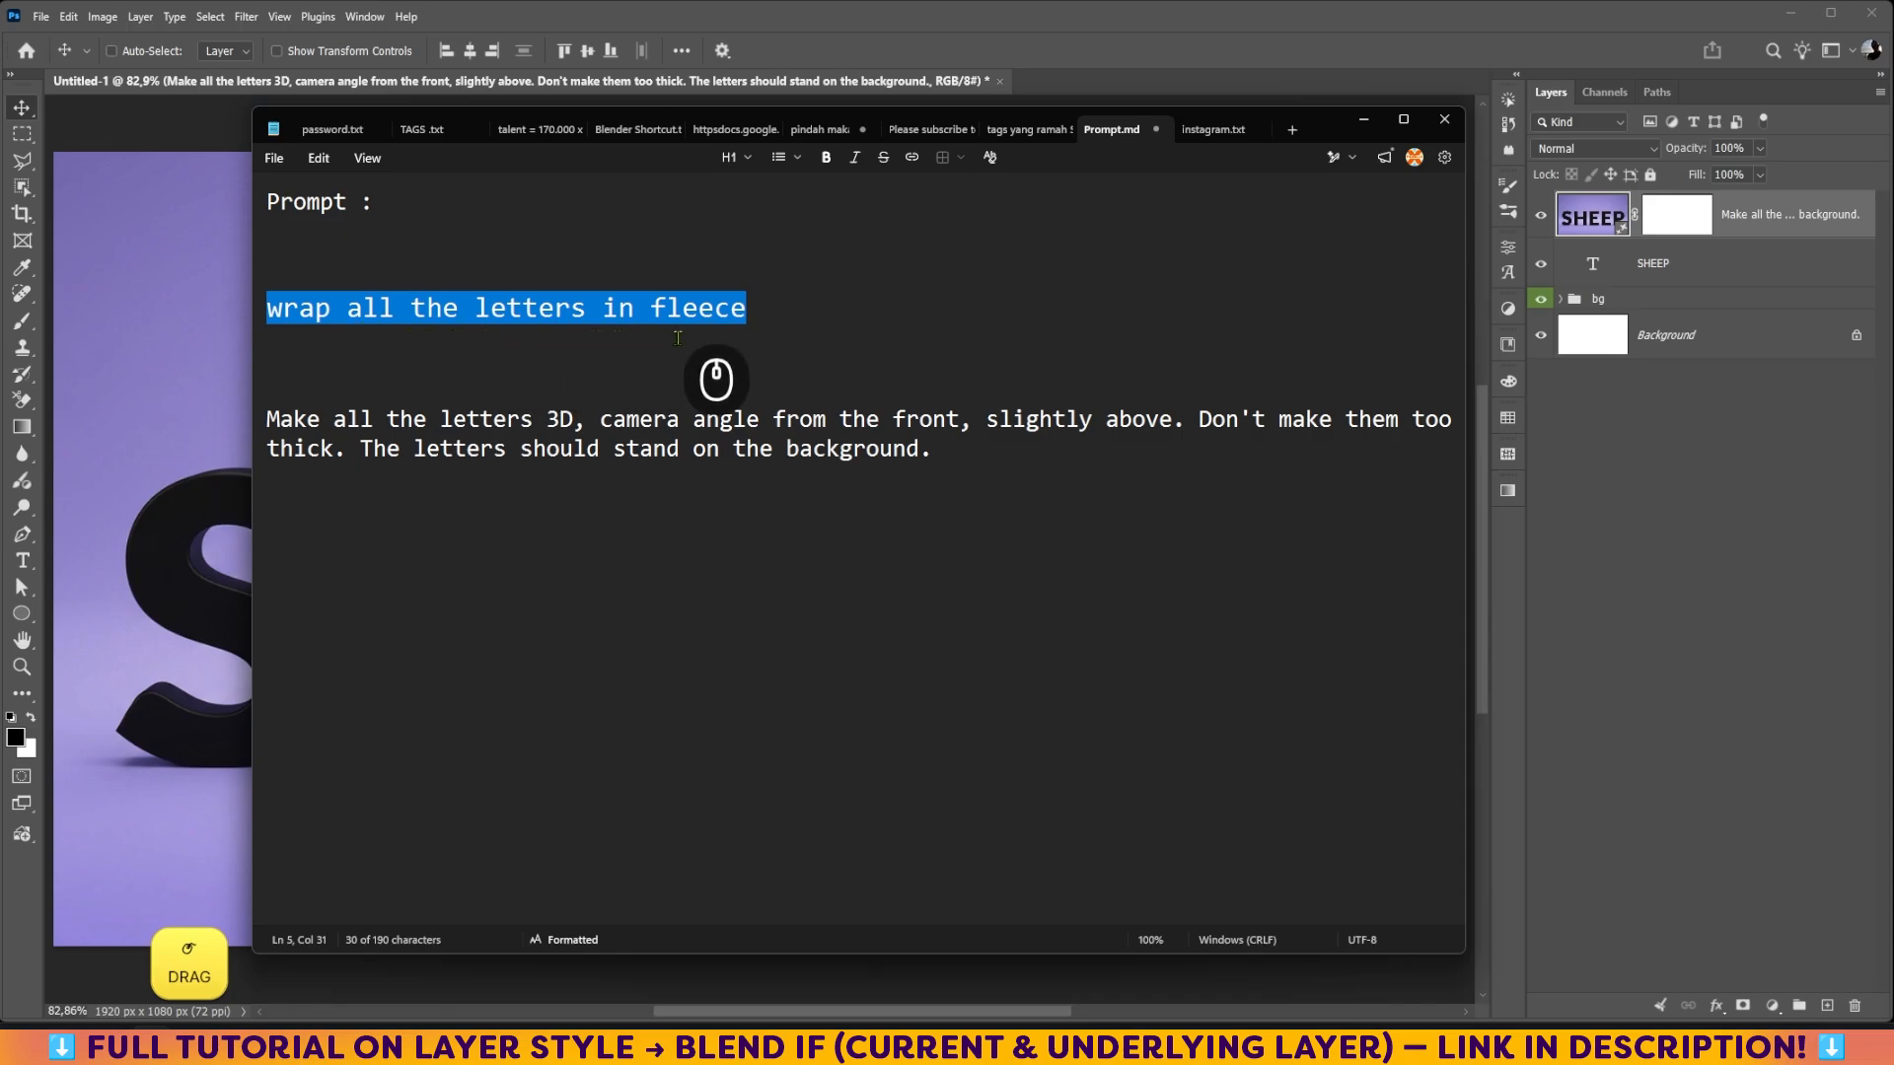
pyautogui.rightClick(677, 314)
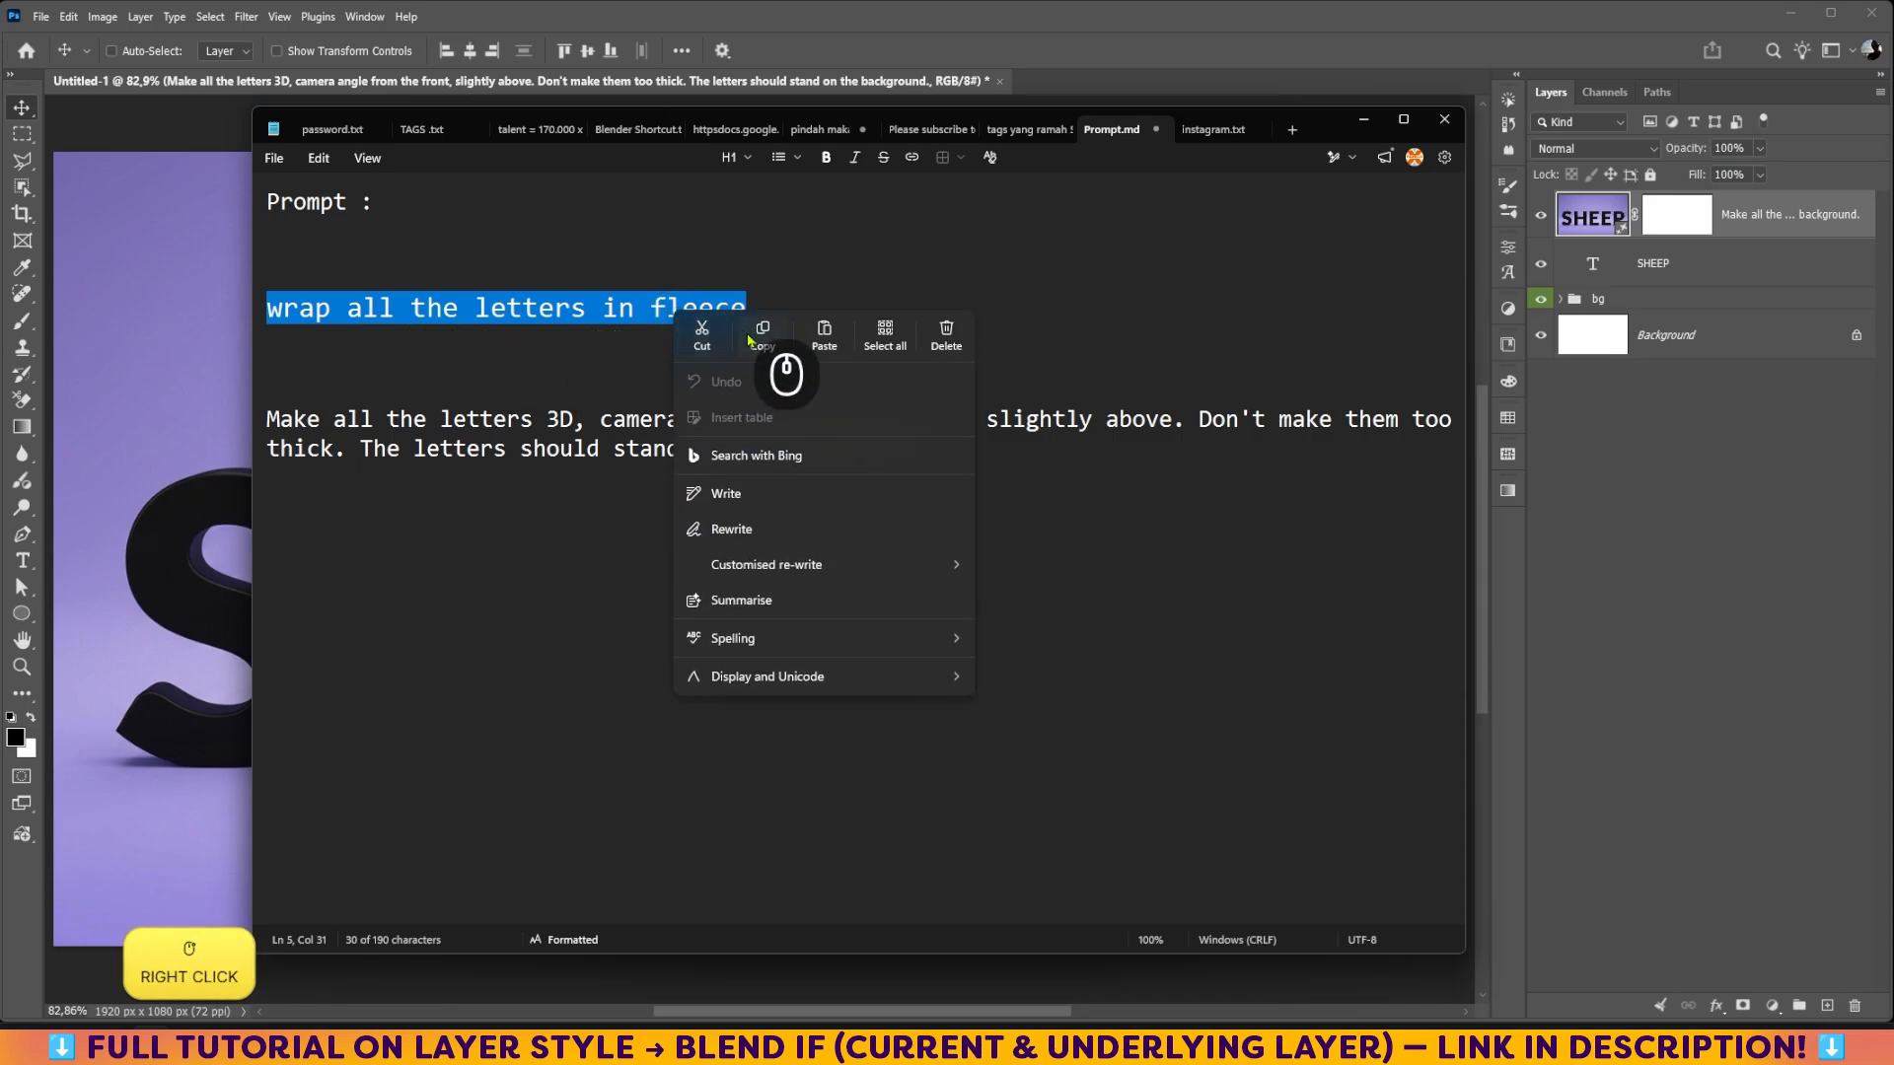
pyautogui.click(758, 333)
pyautogui.click(121, 103)
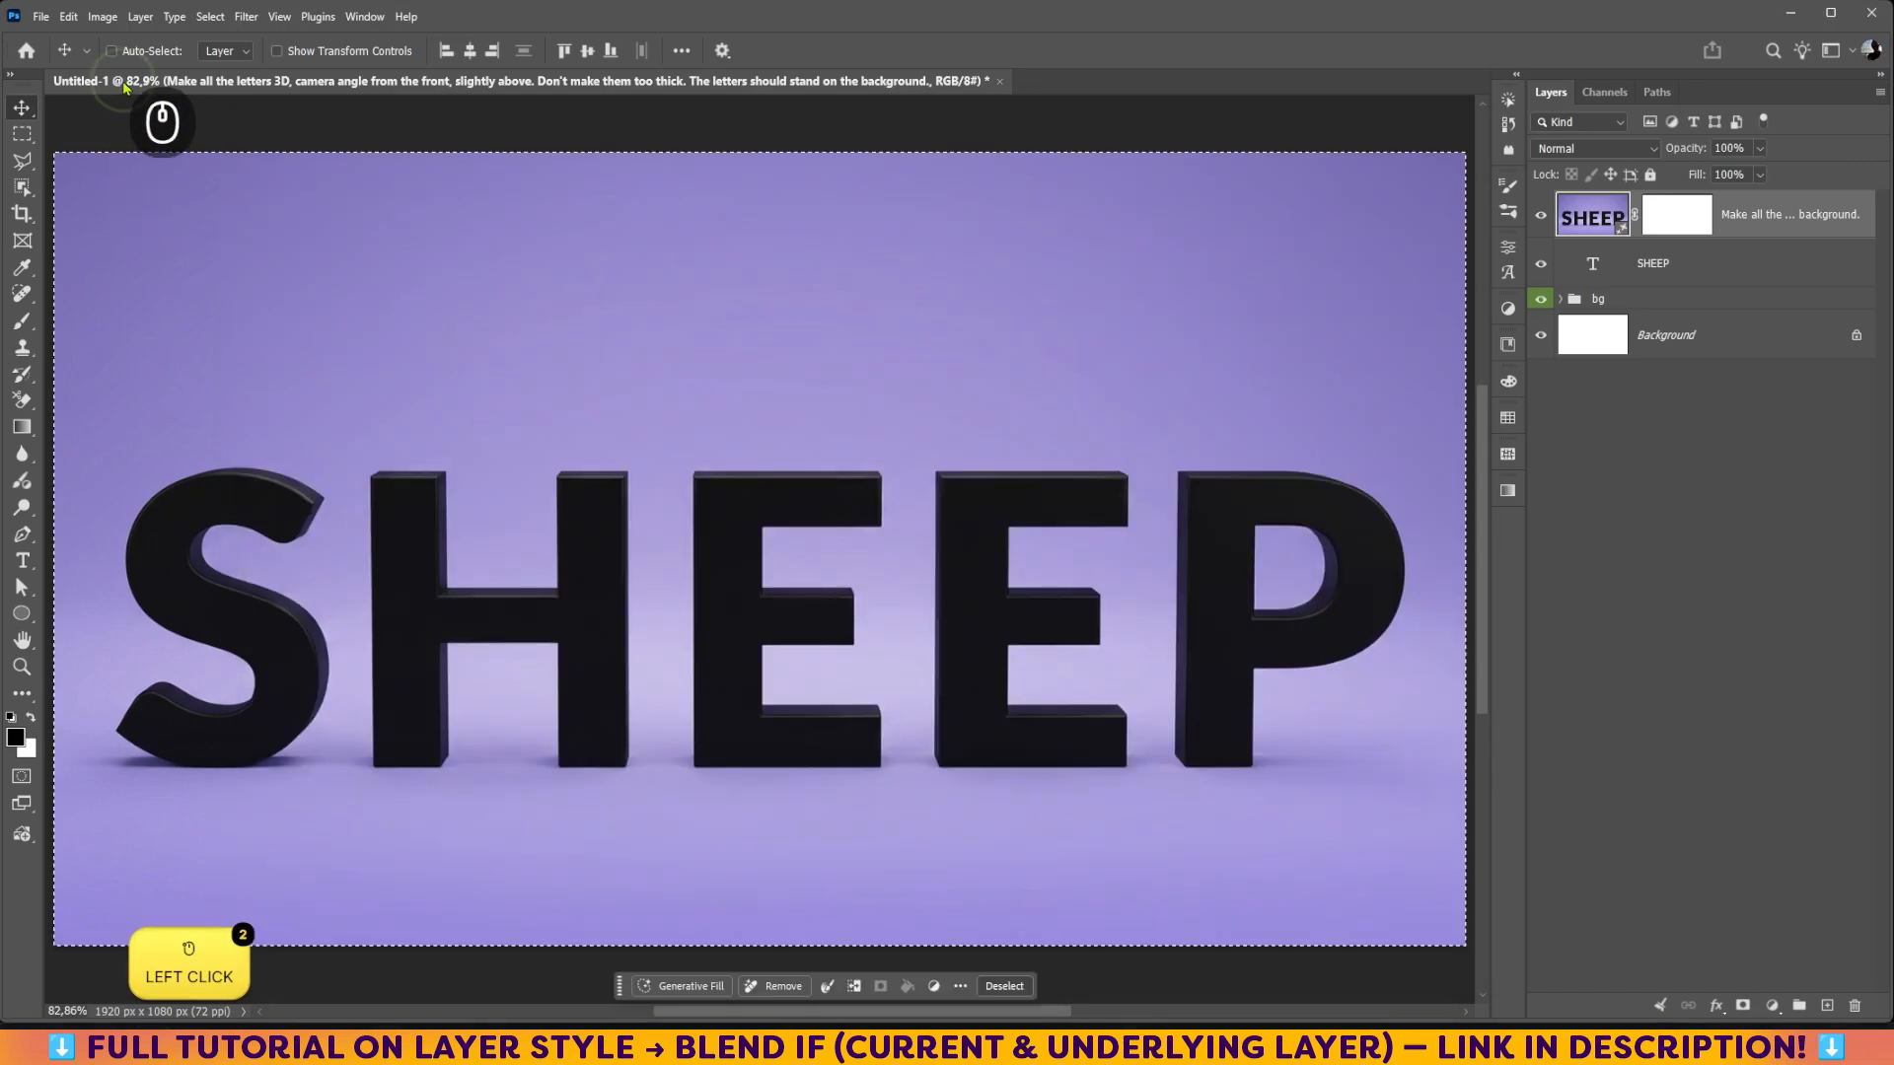
# Step: Run Generative Fill on the canvas with the prompt "wrap all the letters in fleece" using Gemini, and collapse the layer's properties
pyautogui.click(768, 1004)
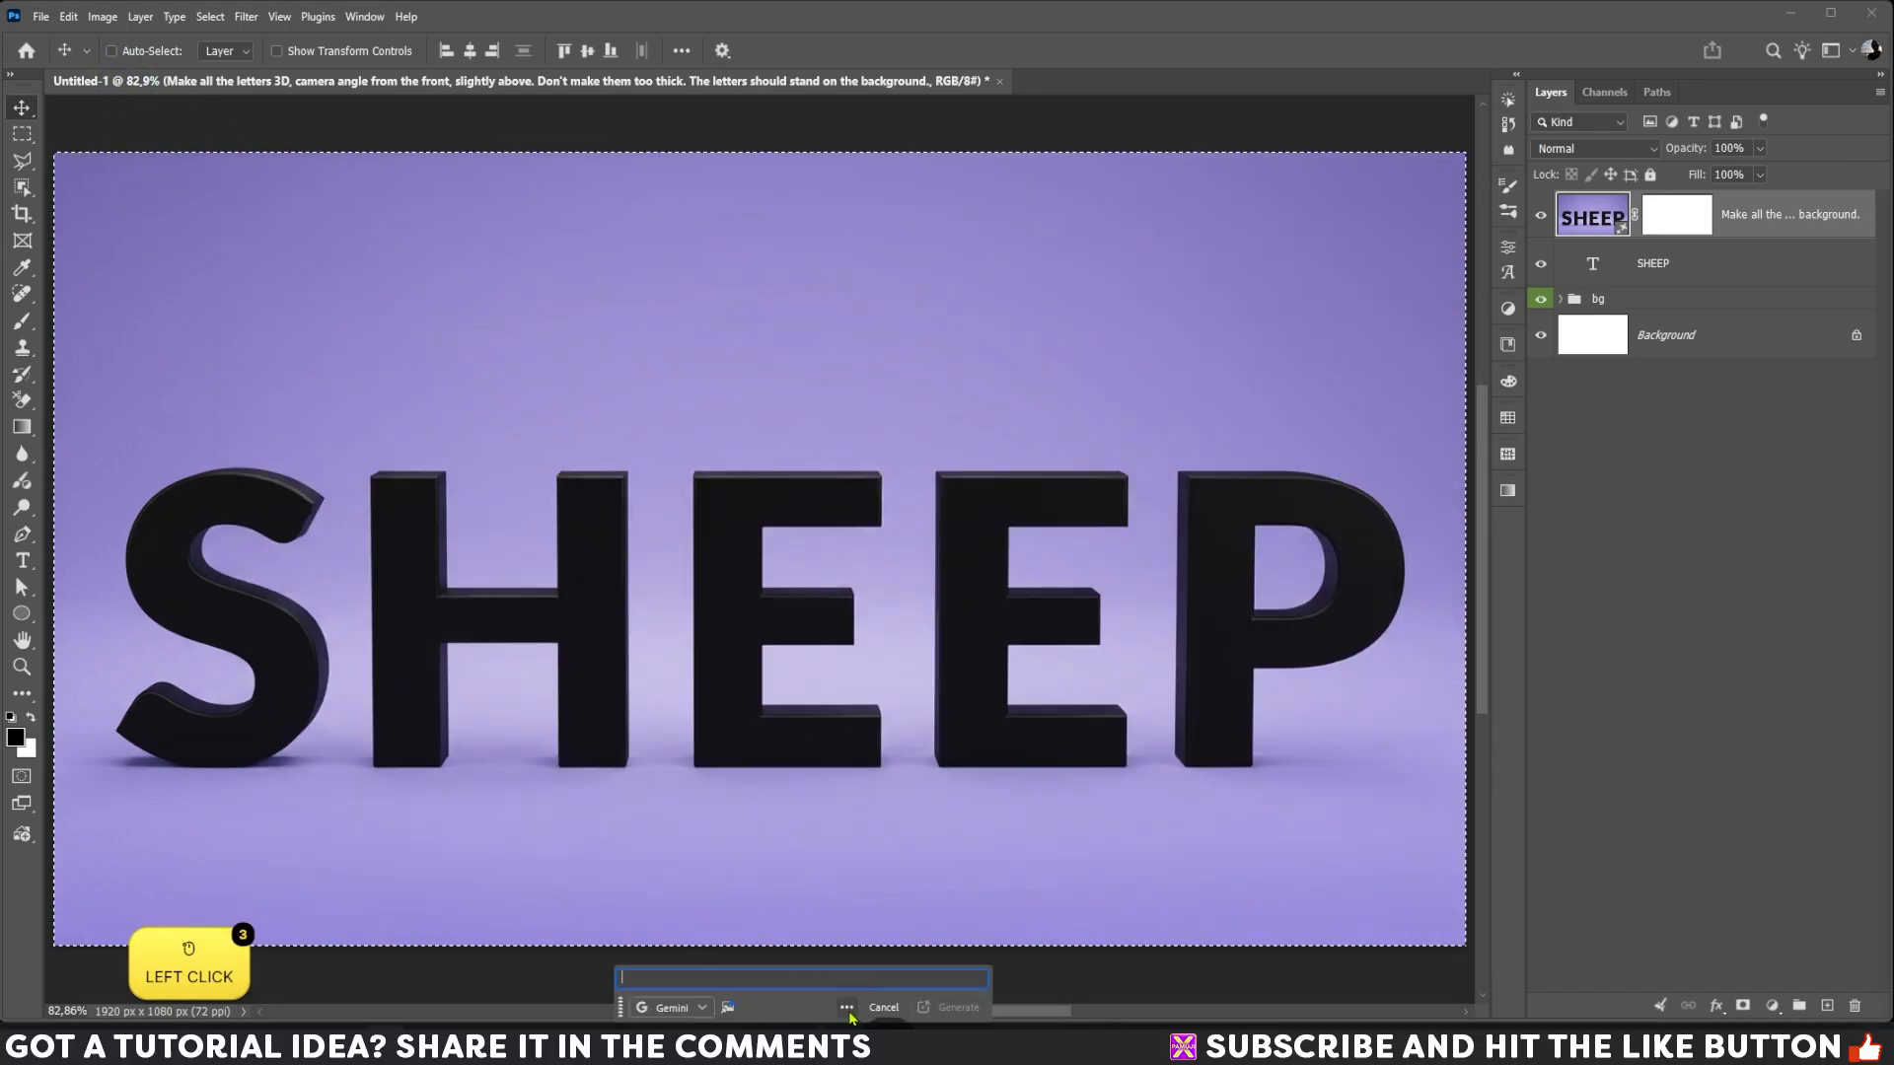
pyautogui.hotkey('ctrl', 'v')
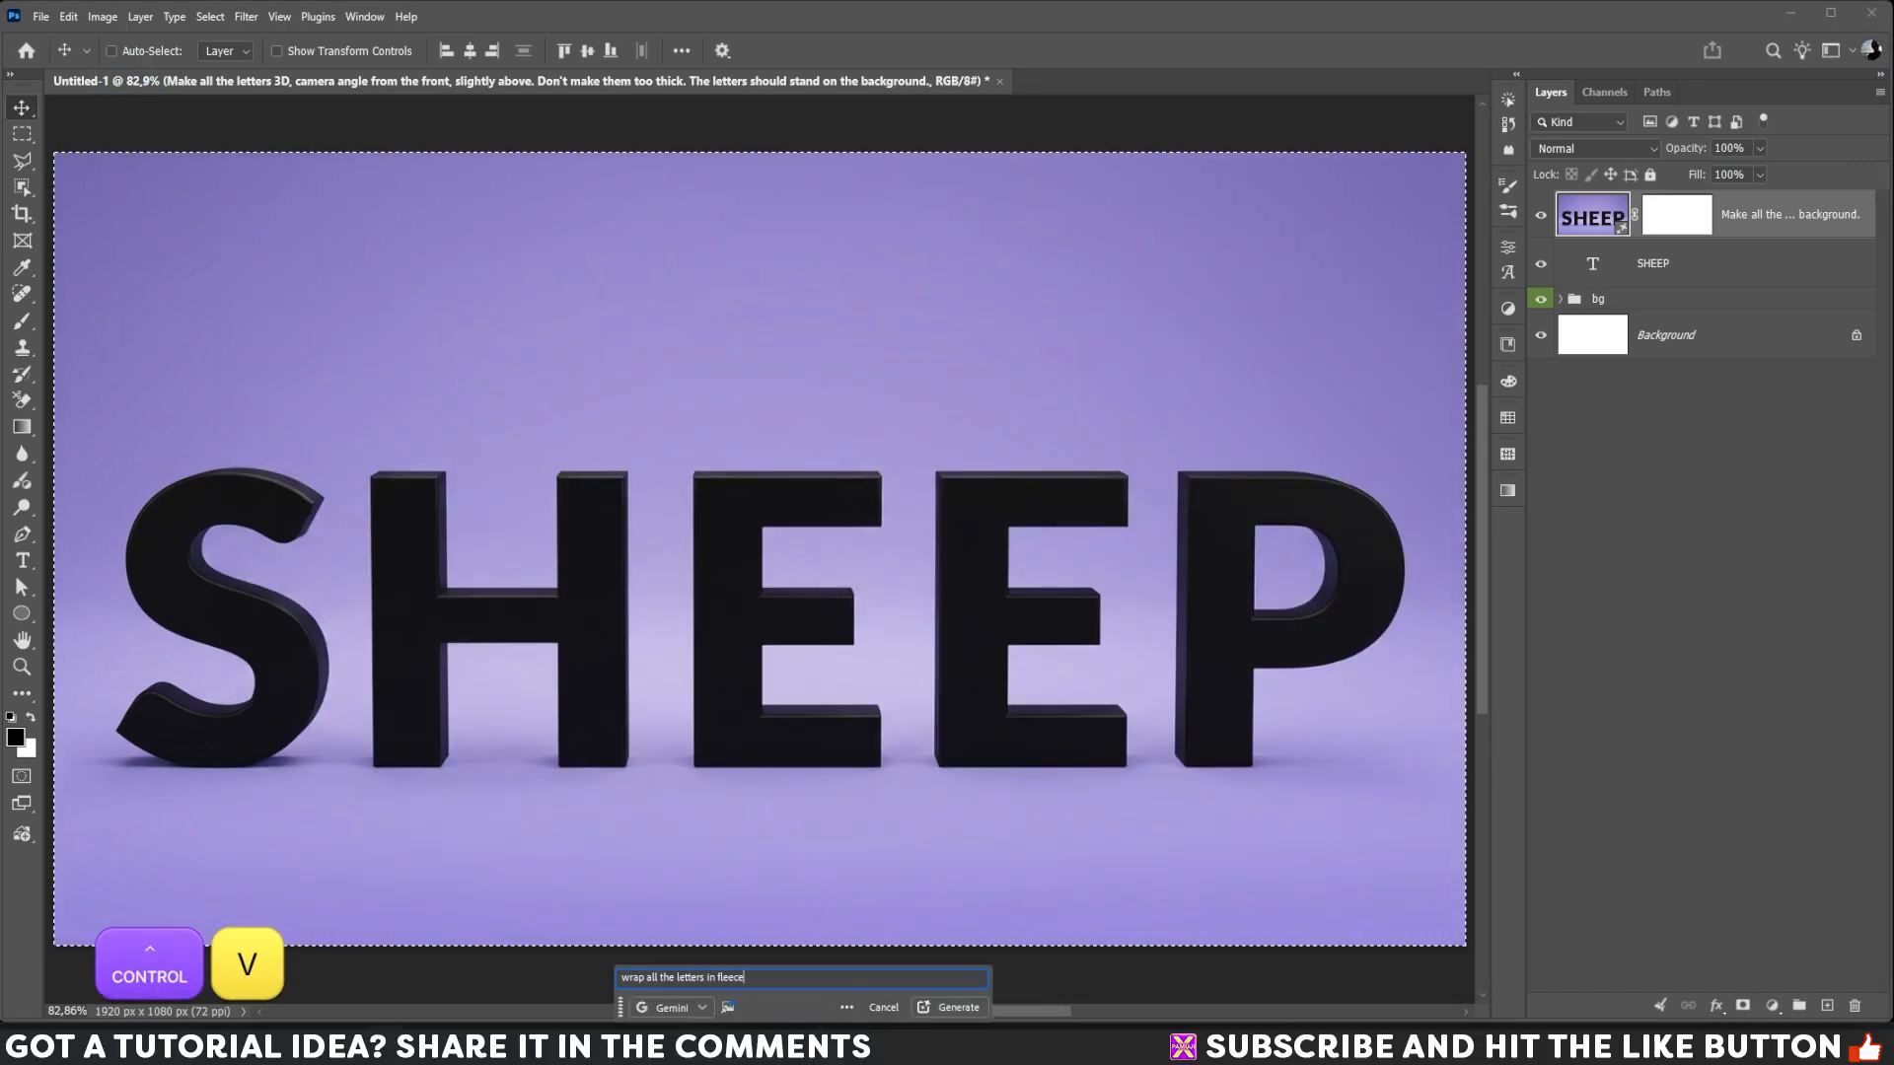
pyautogui.click(959, 1013)
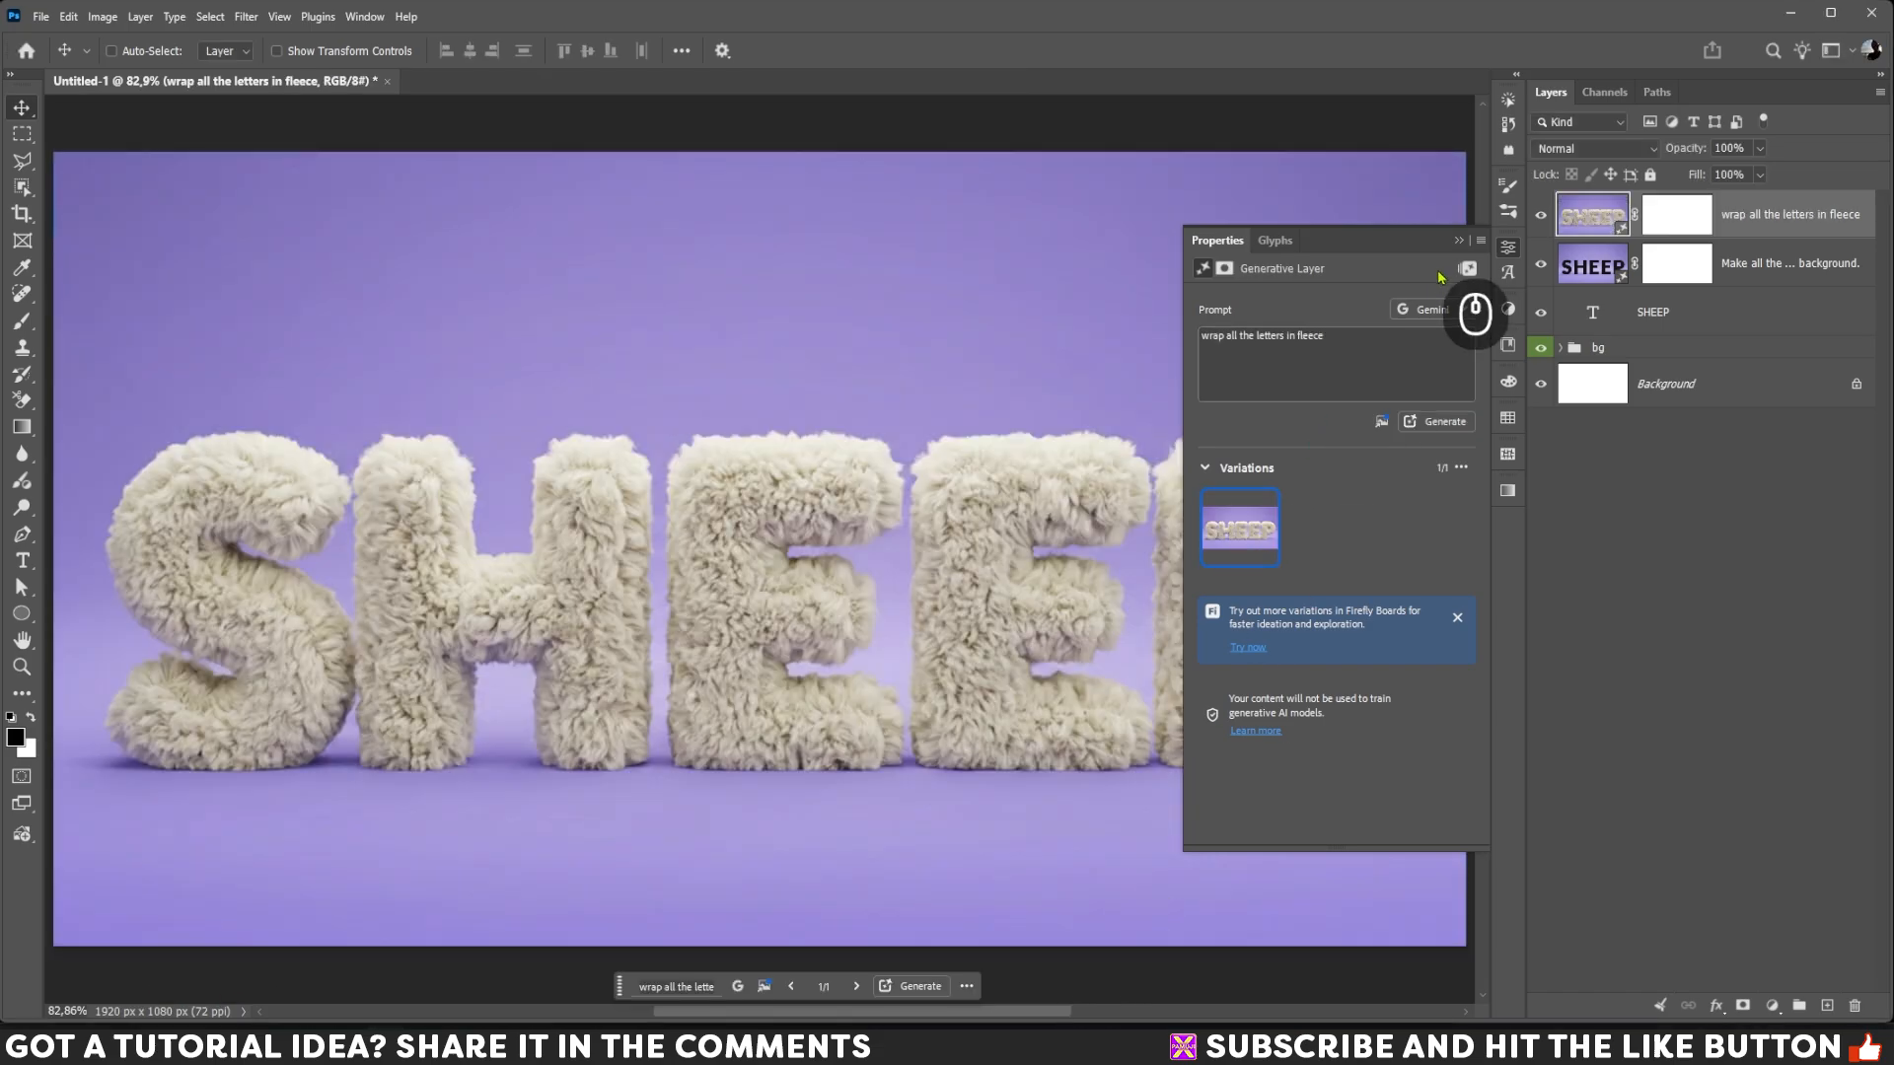
pyautogui.click(1459, 241)
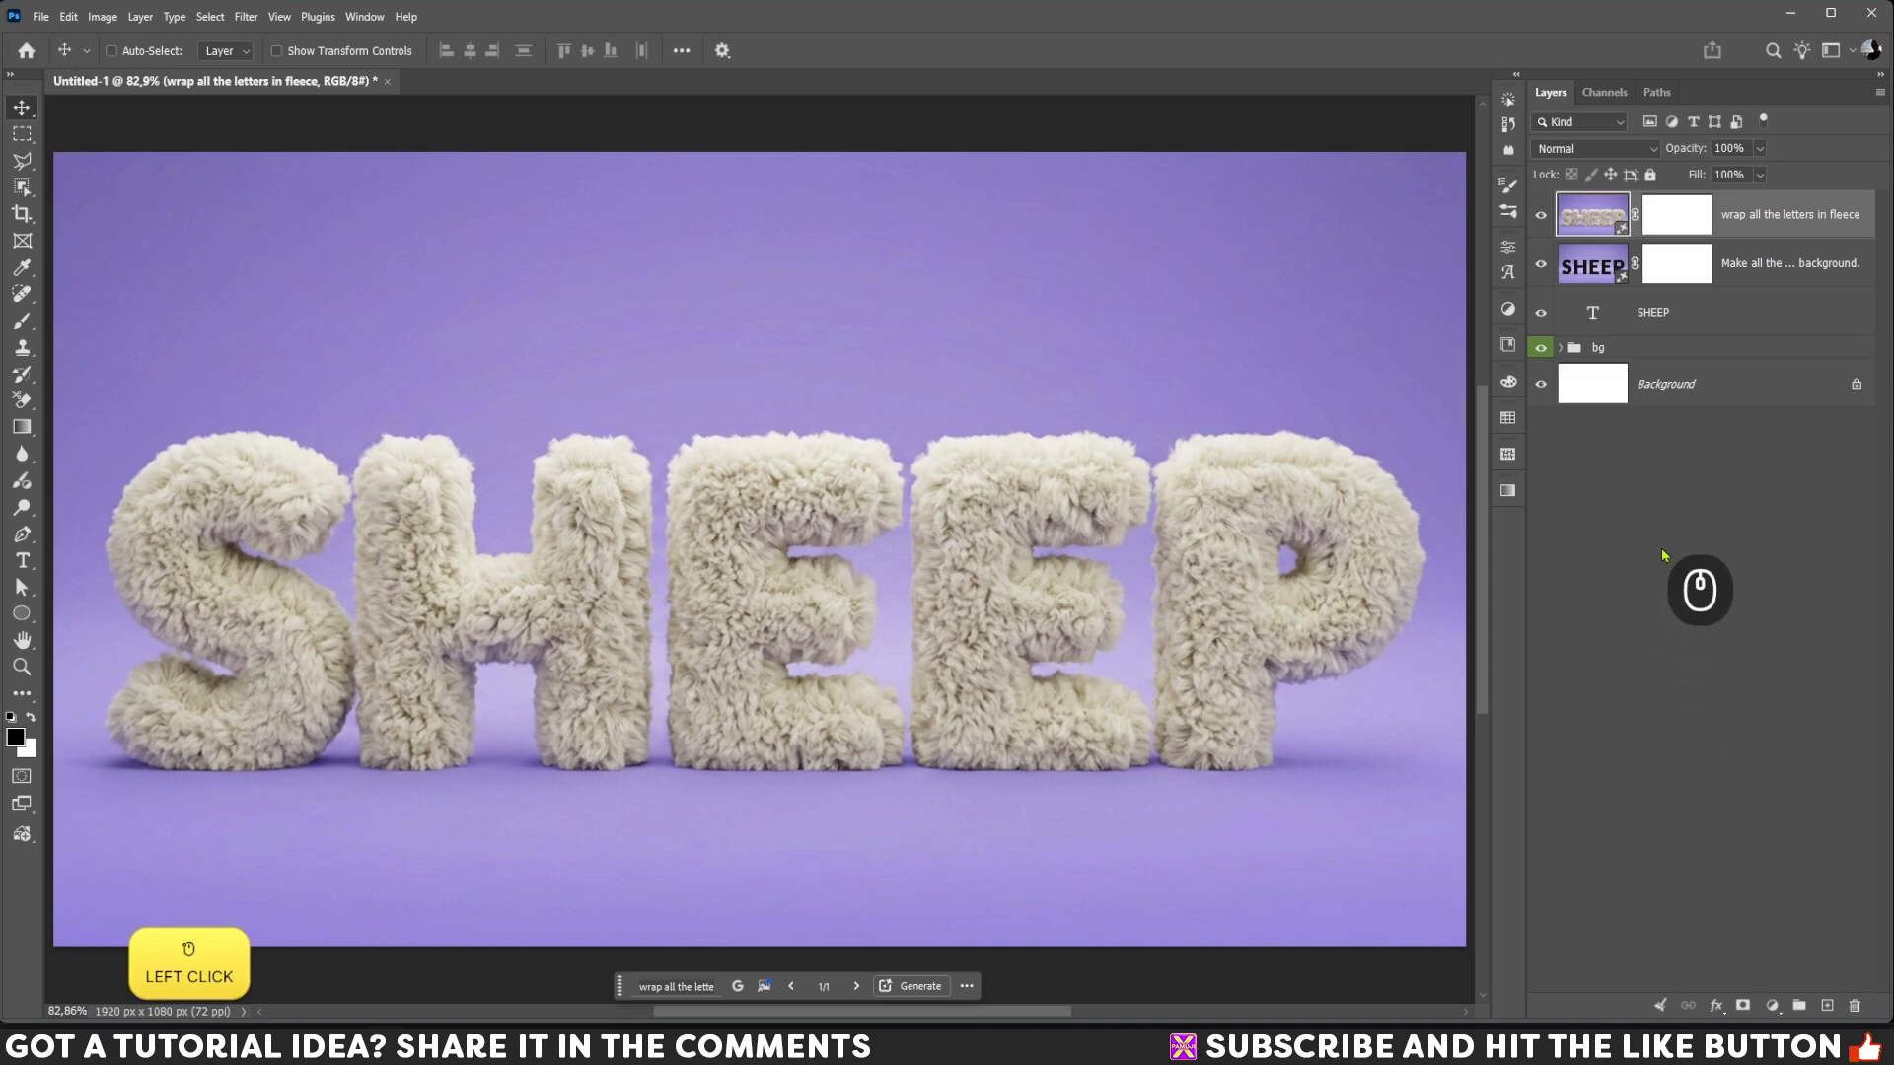
# Step: Duplicate the generated fleece letters layer
pyautogui.hotkey('ctrl', 'j')
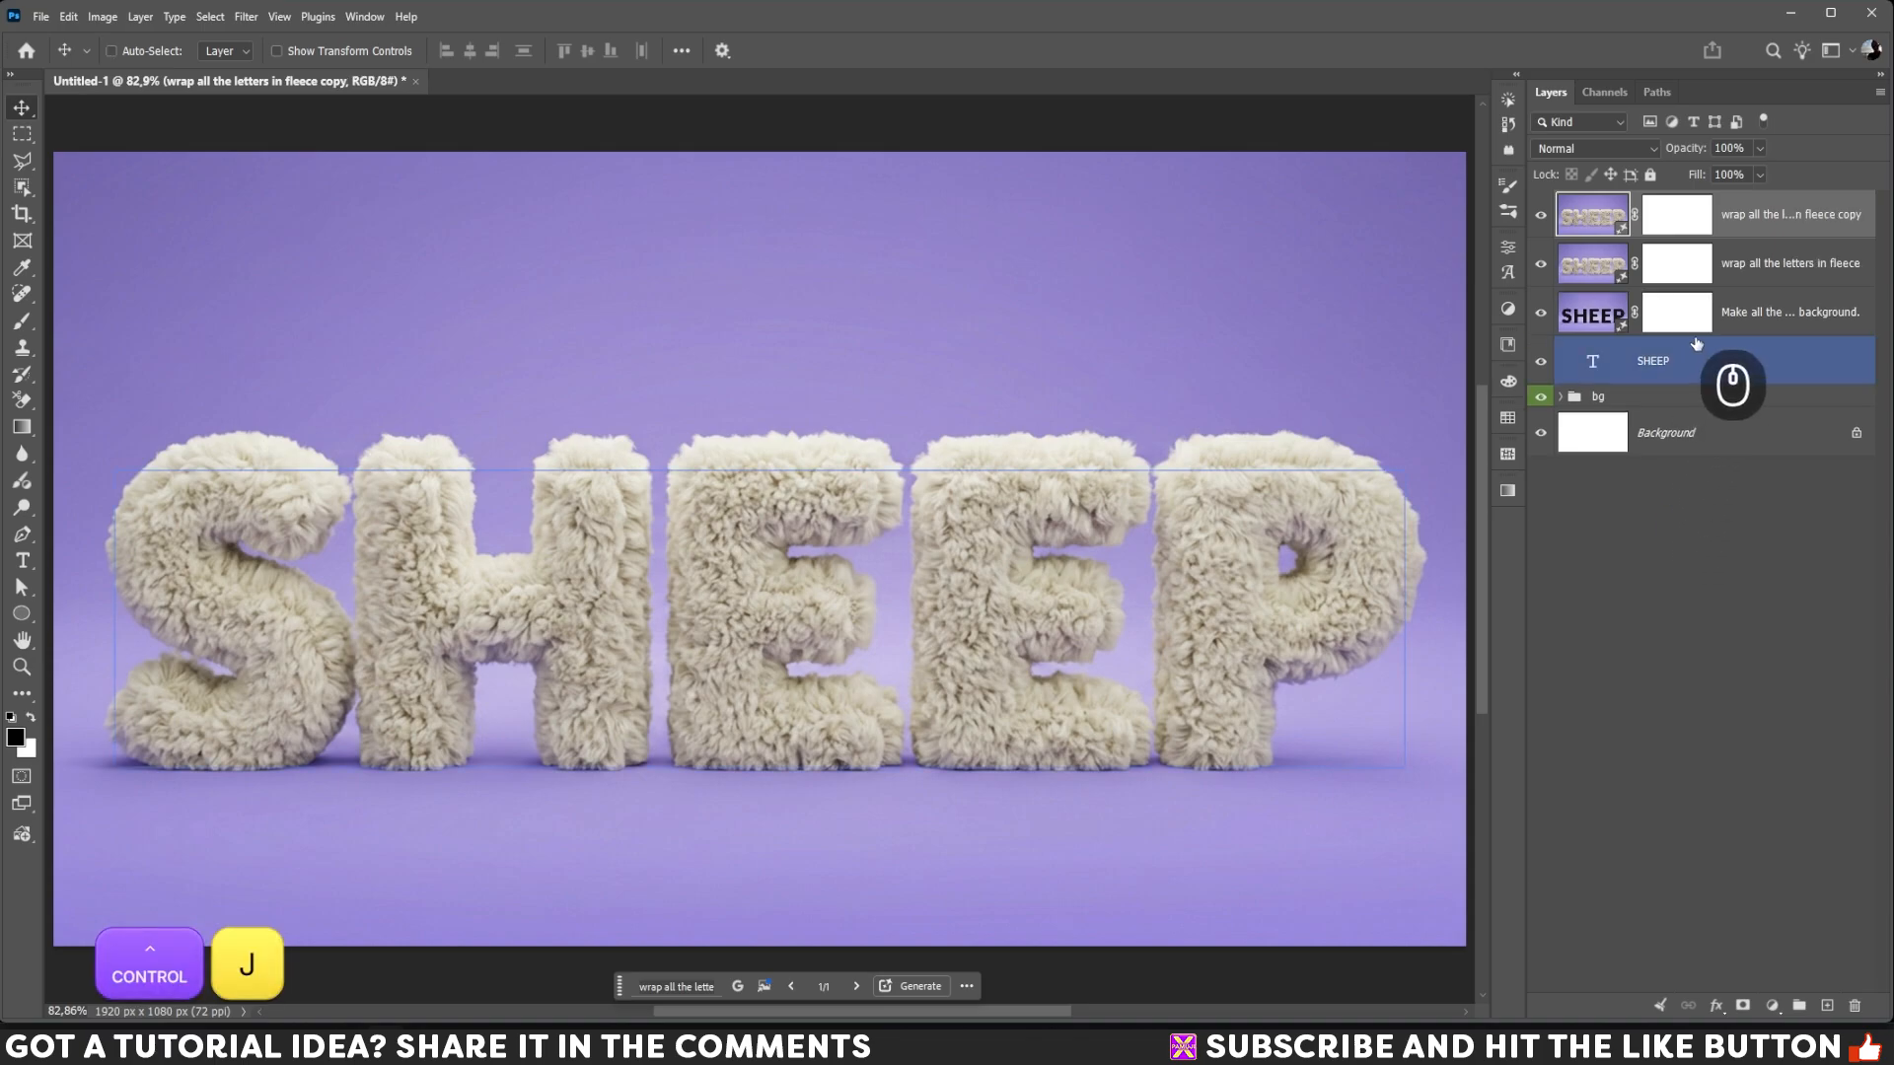
# Step: Rasterize the duplicated fleece letters layer and place it in a new group
pyautogui.rightClick(1758, 213)
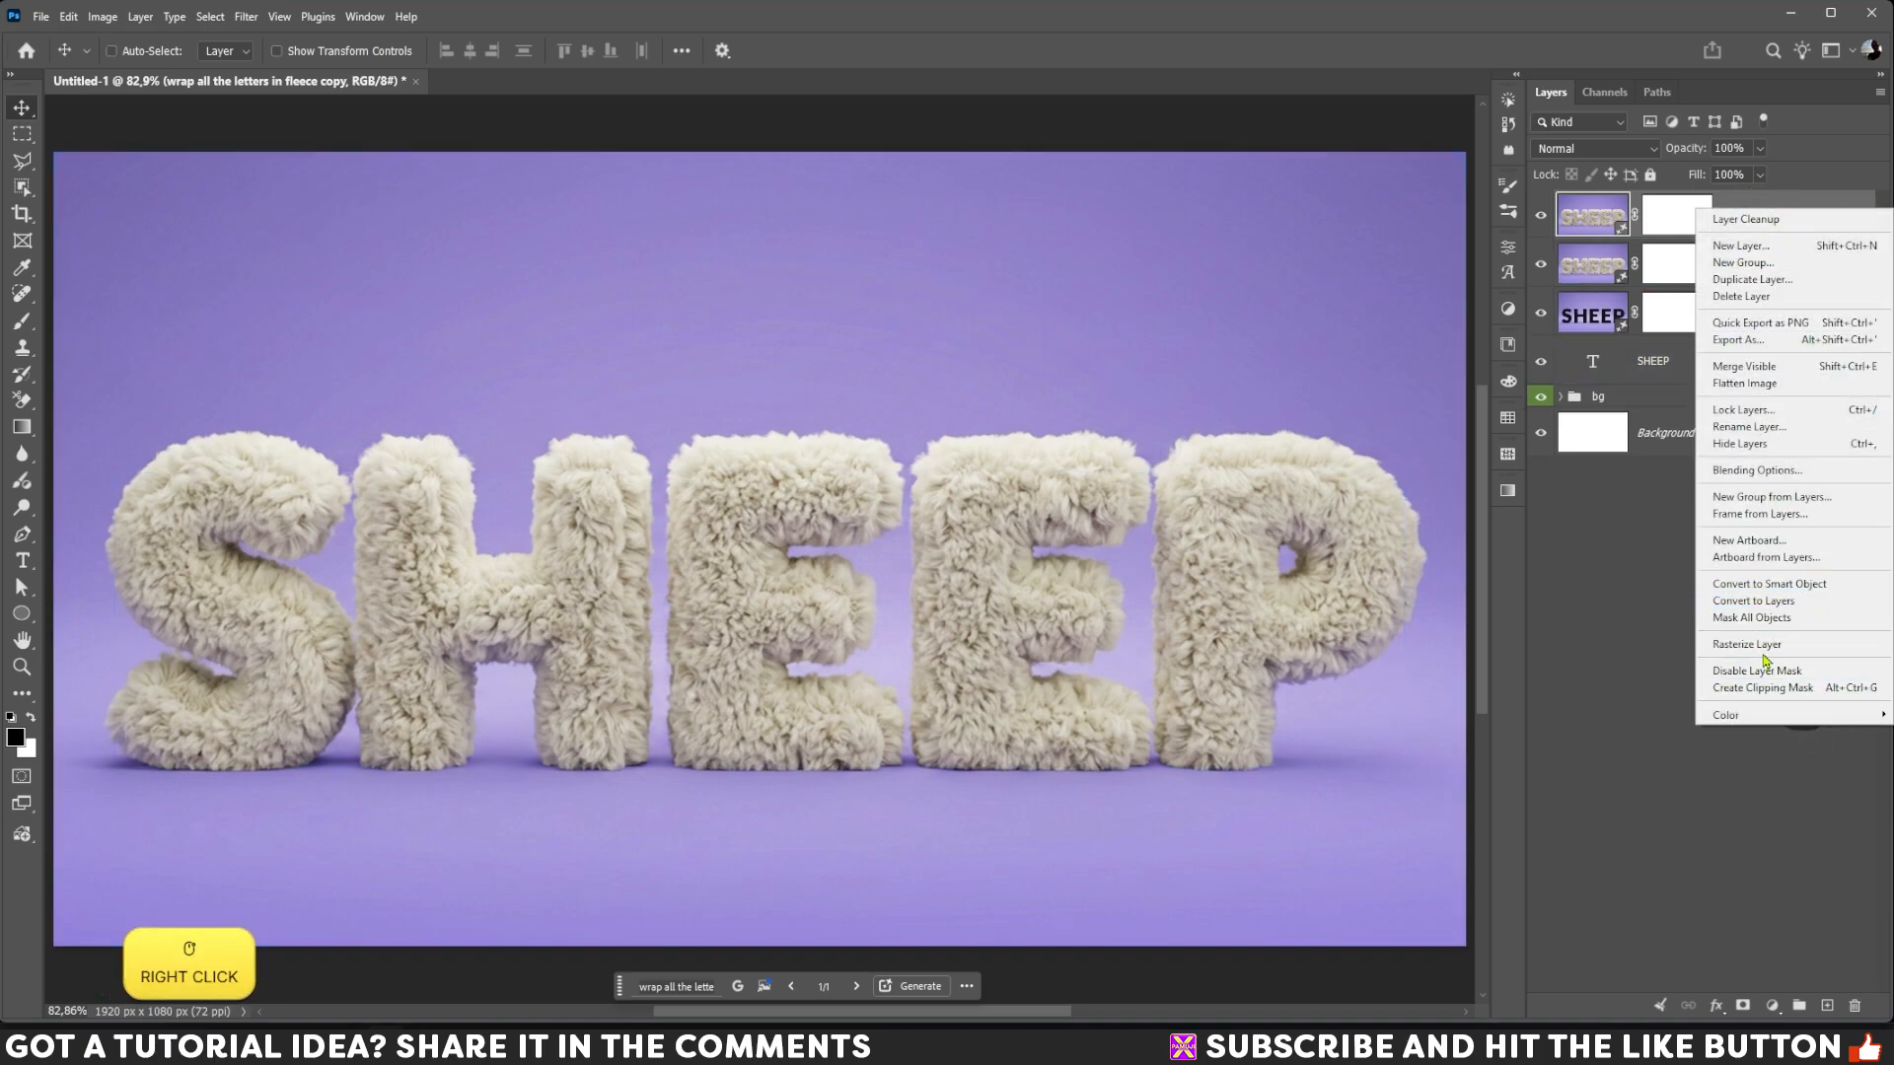
pyautogui.click(1765, 651)
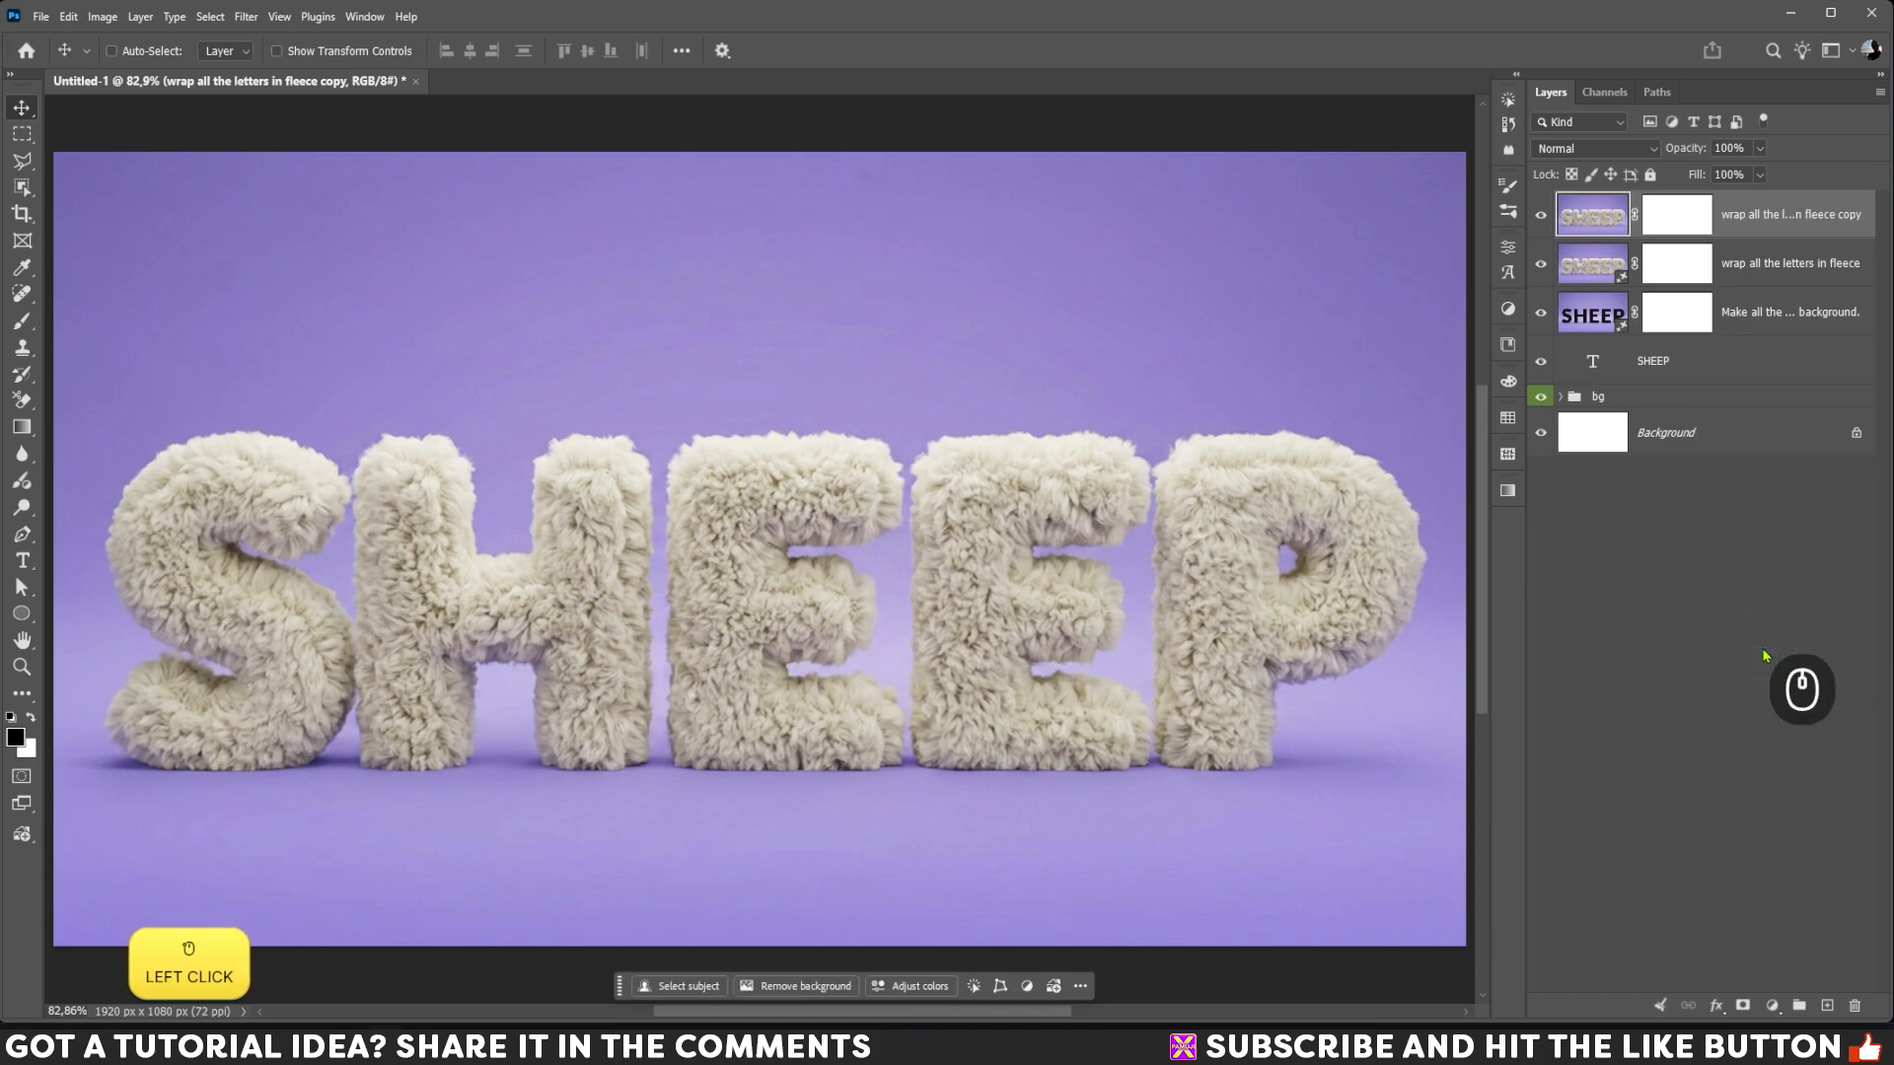
pyautogui.hotkey('ctrl', 'g')
# Step: Label the new group with the color orange and rename it OK
pyautogui.rightClick(1633, 202)
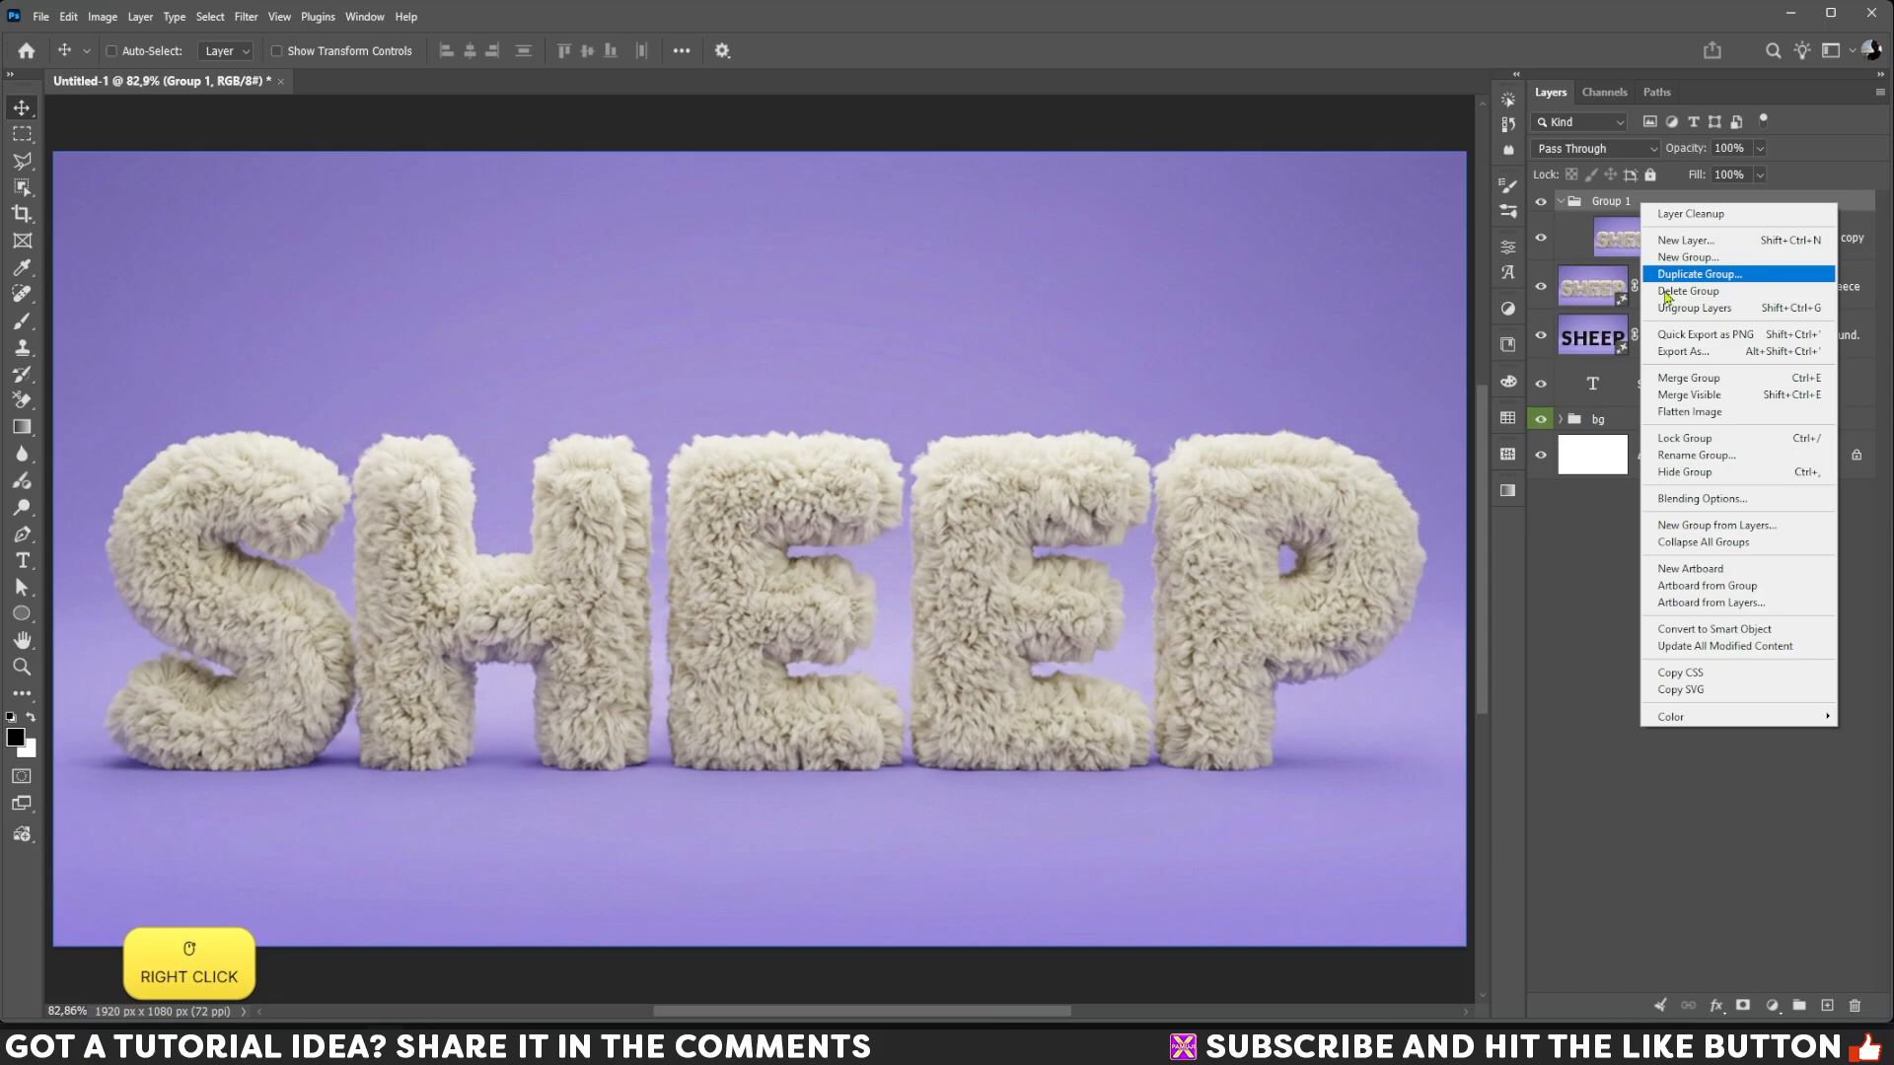
pyautogui.click(1698, 712)
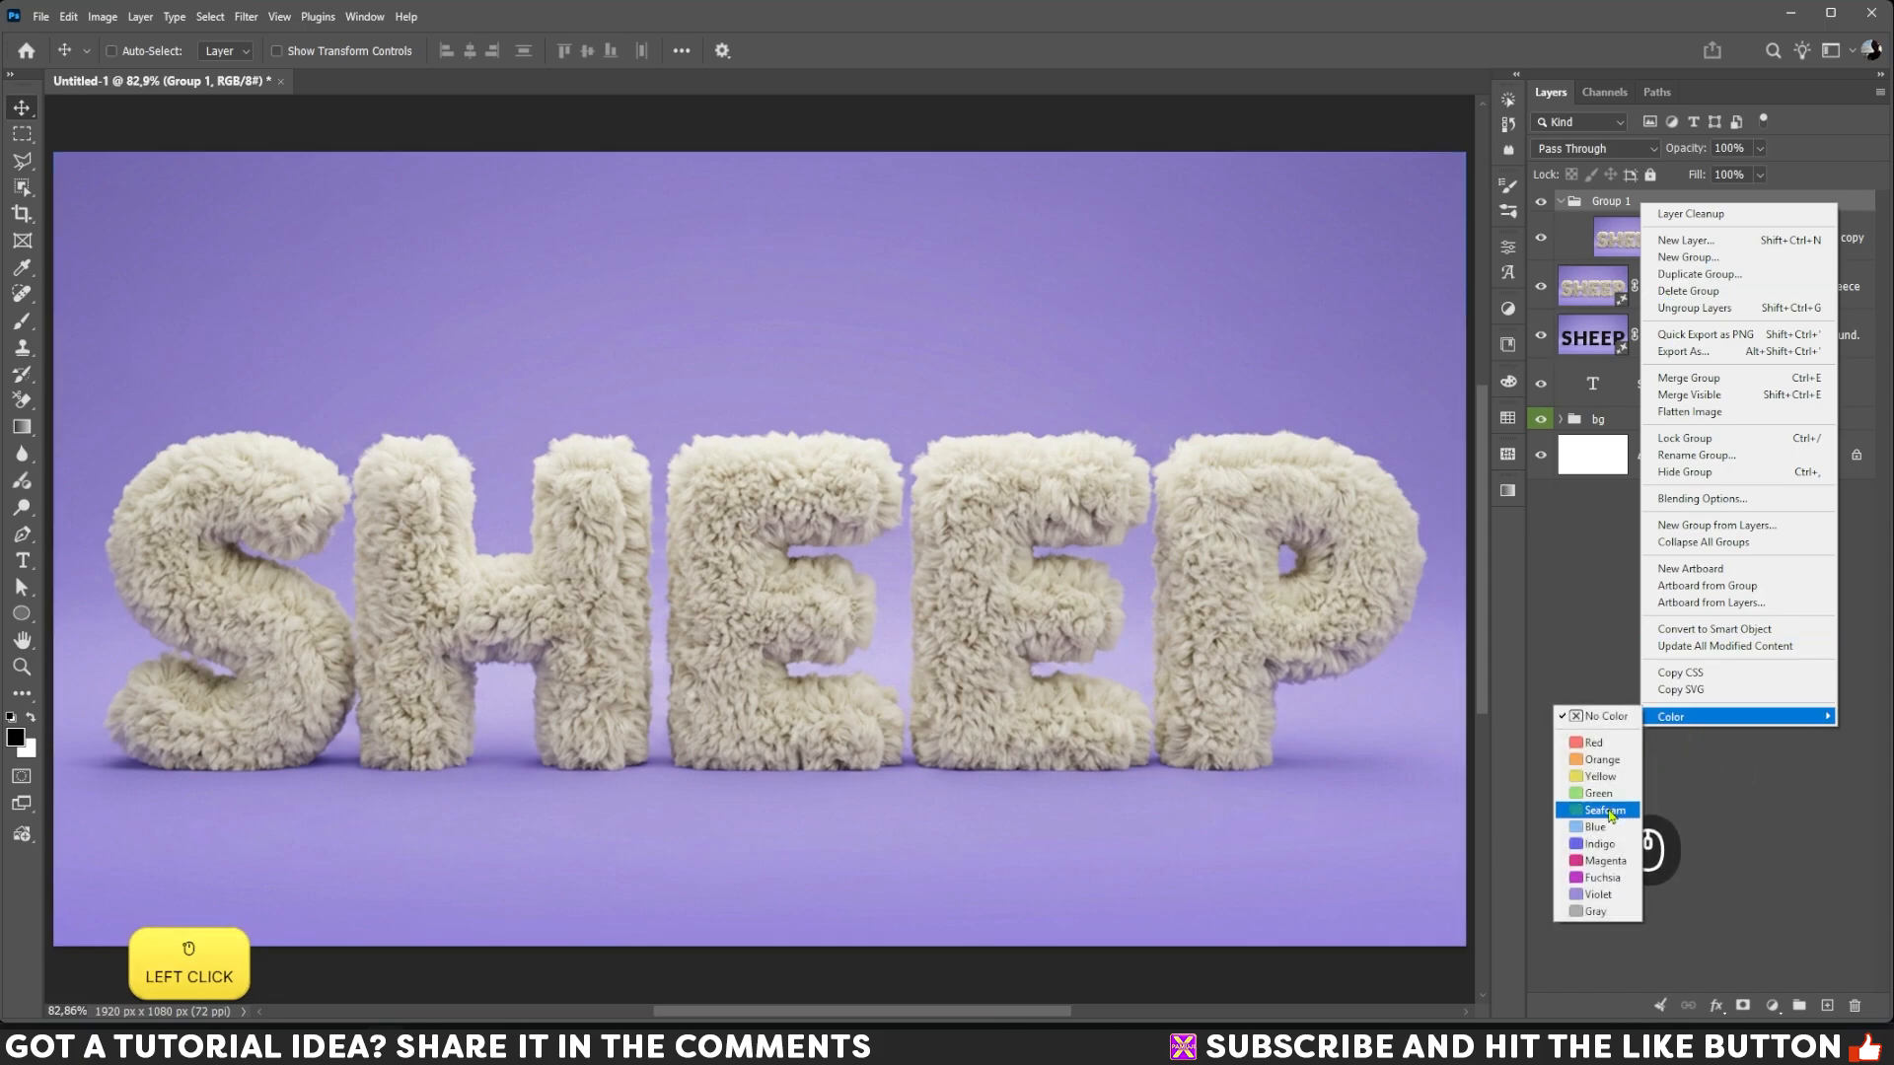
pyautogui.click(1600, 760)
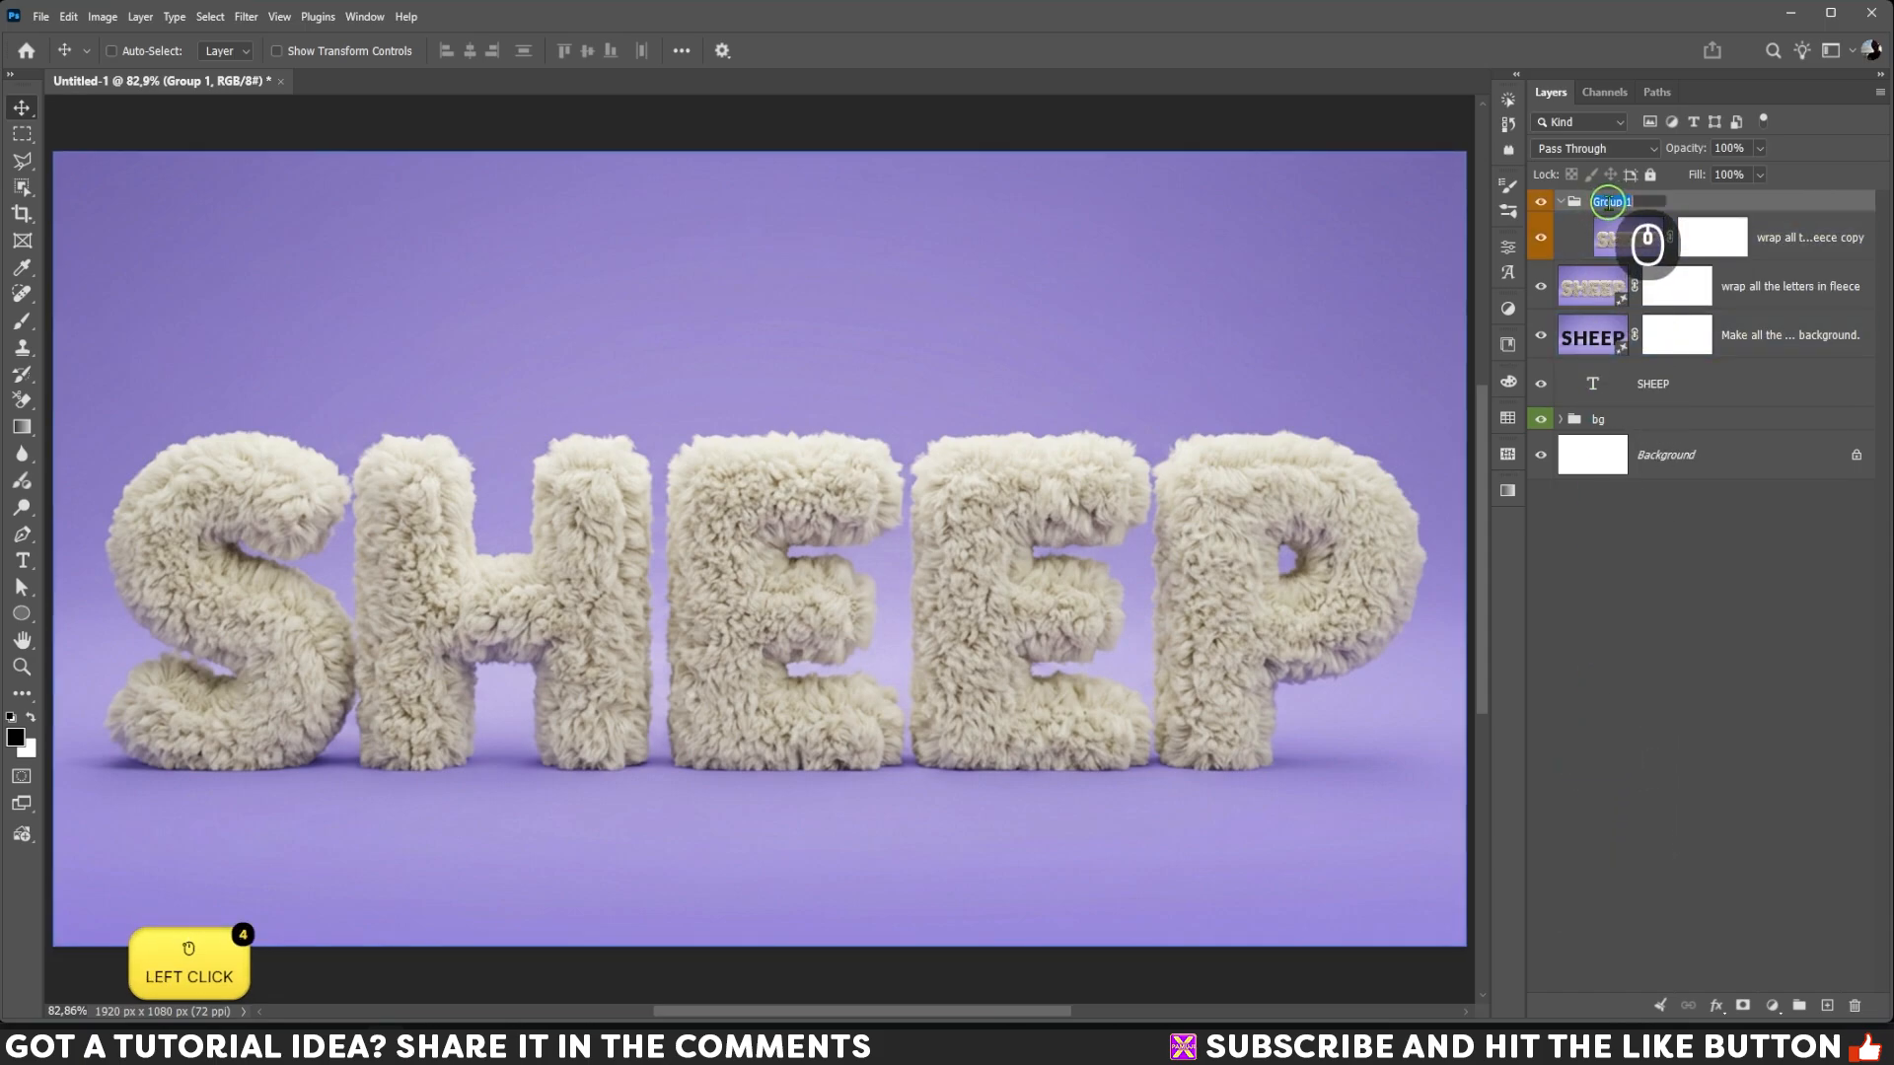
pyautogui.write('OK')
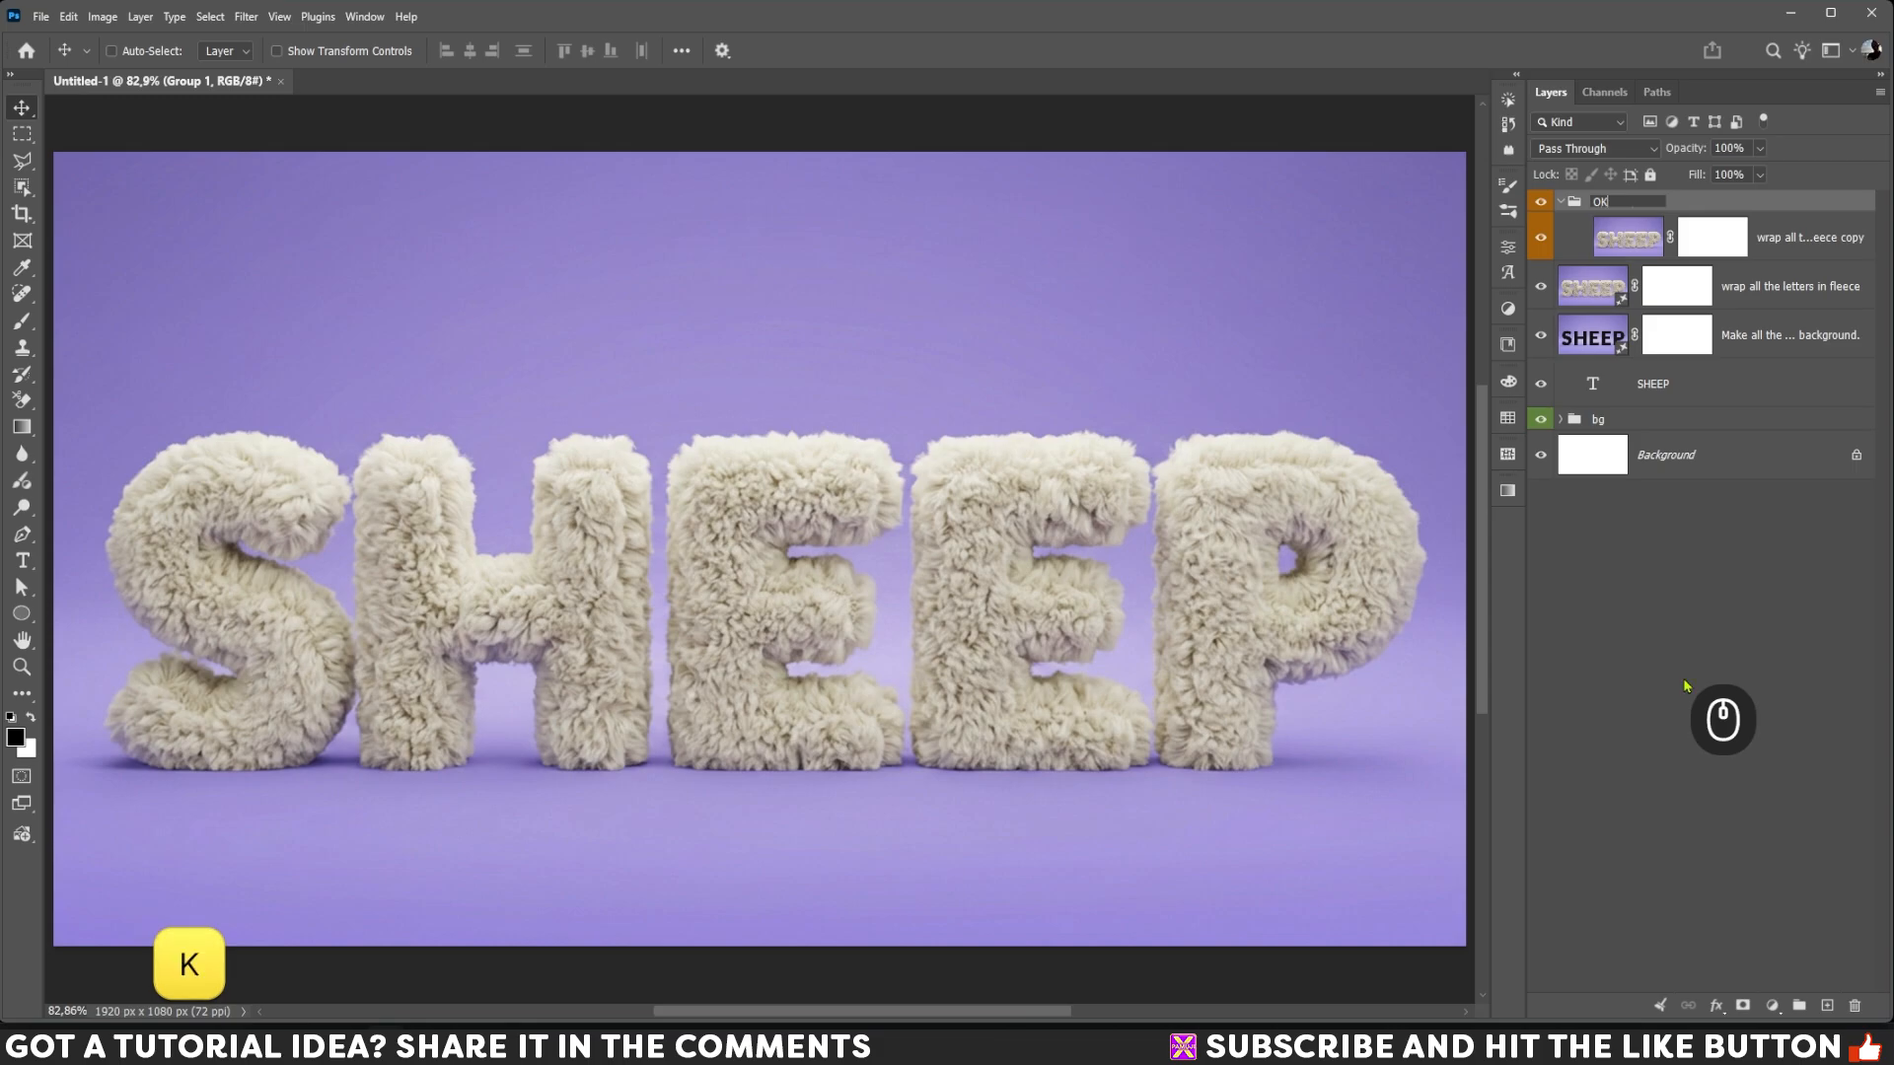
pyautogui.press('Return')
# Step: Select the fleece letters as the subject of the rasterized copy and invert the selection to the background
pyautogui.moveTo(1608, 288); pyautogui.dragTo(1600, 249)
pyautogui.click(1600, 246)
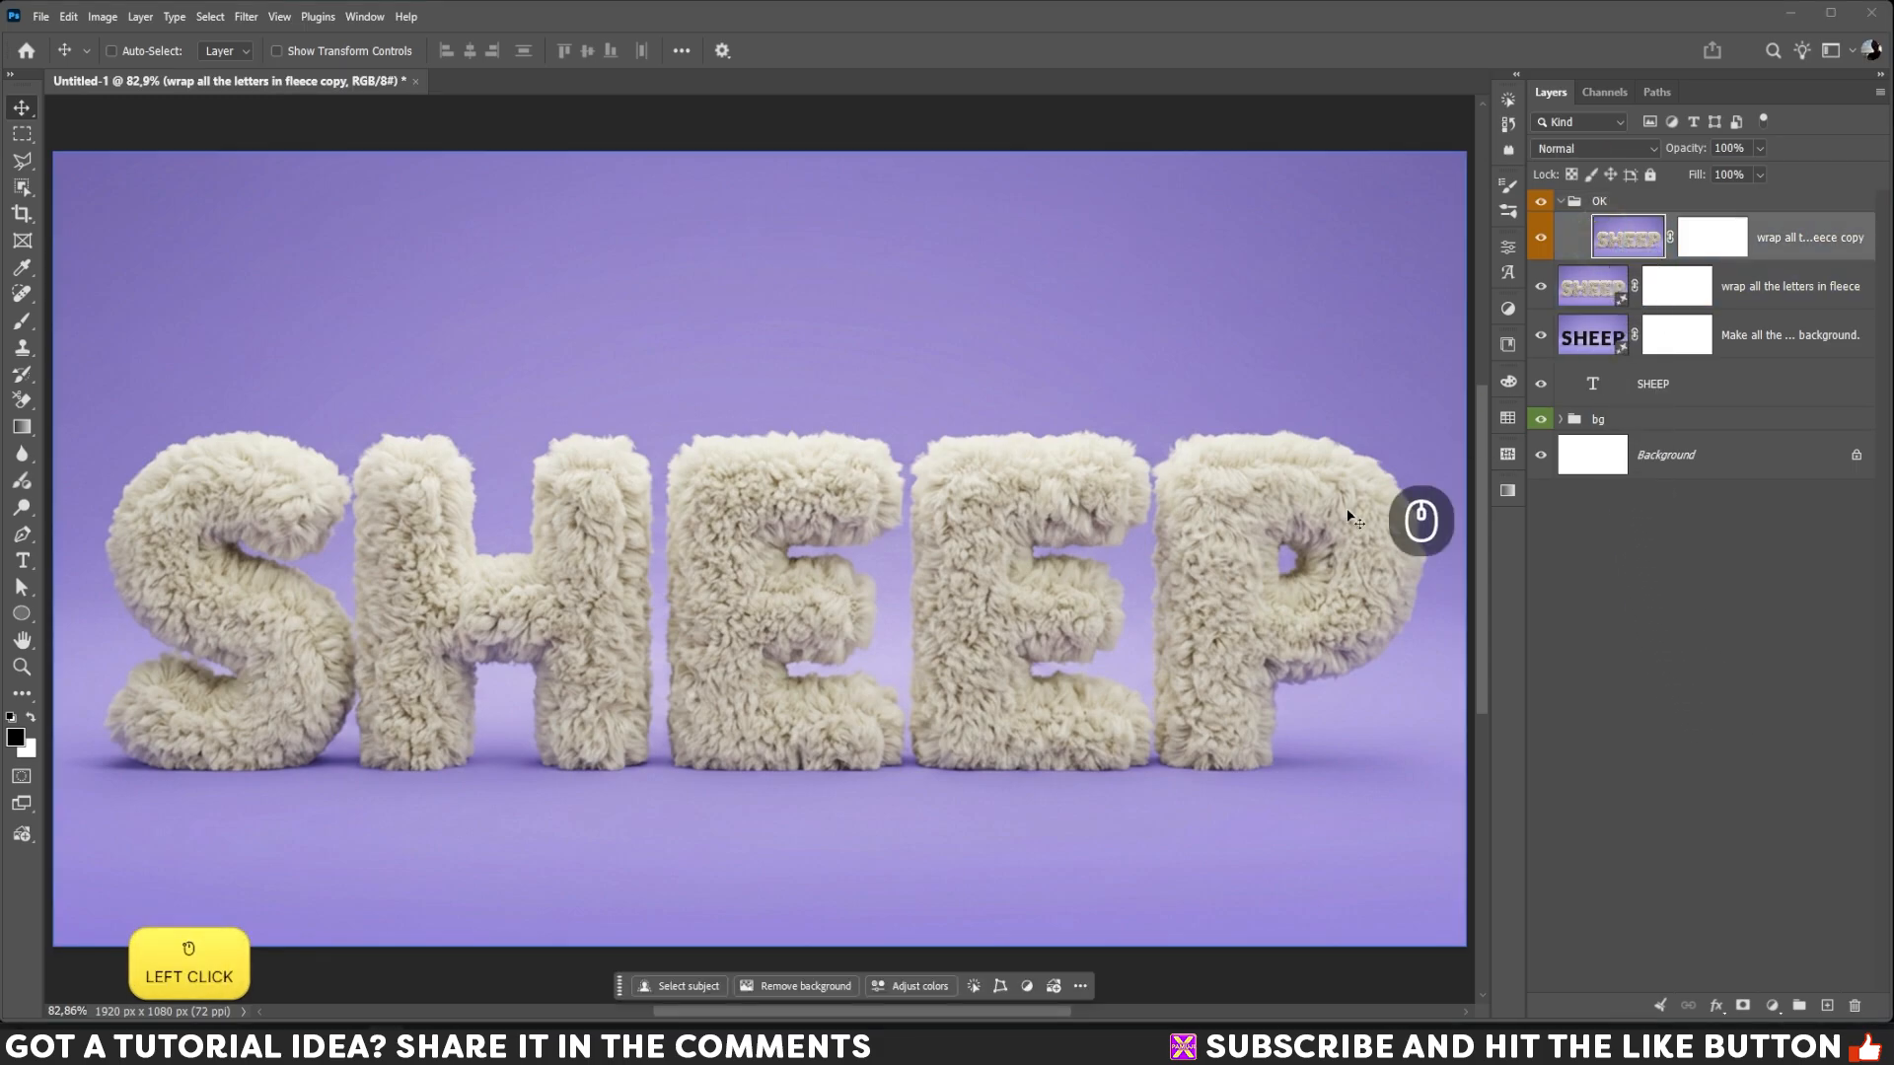
pyautogui.click(681, 989)
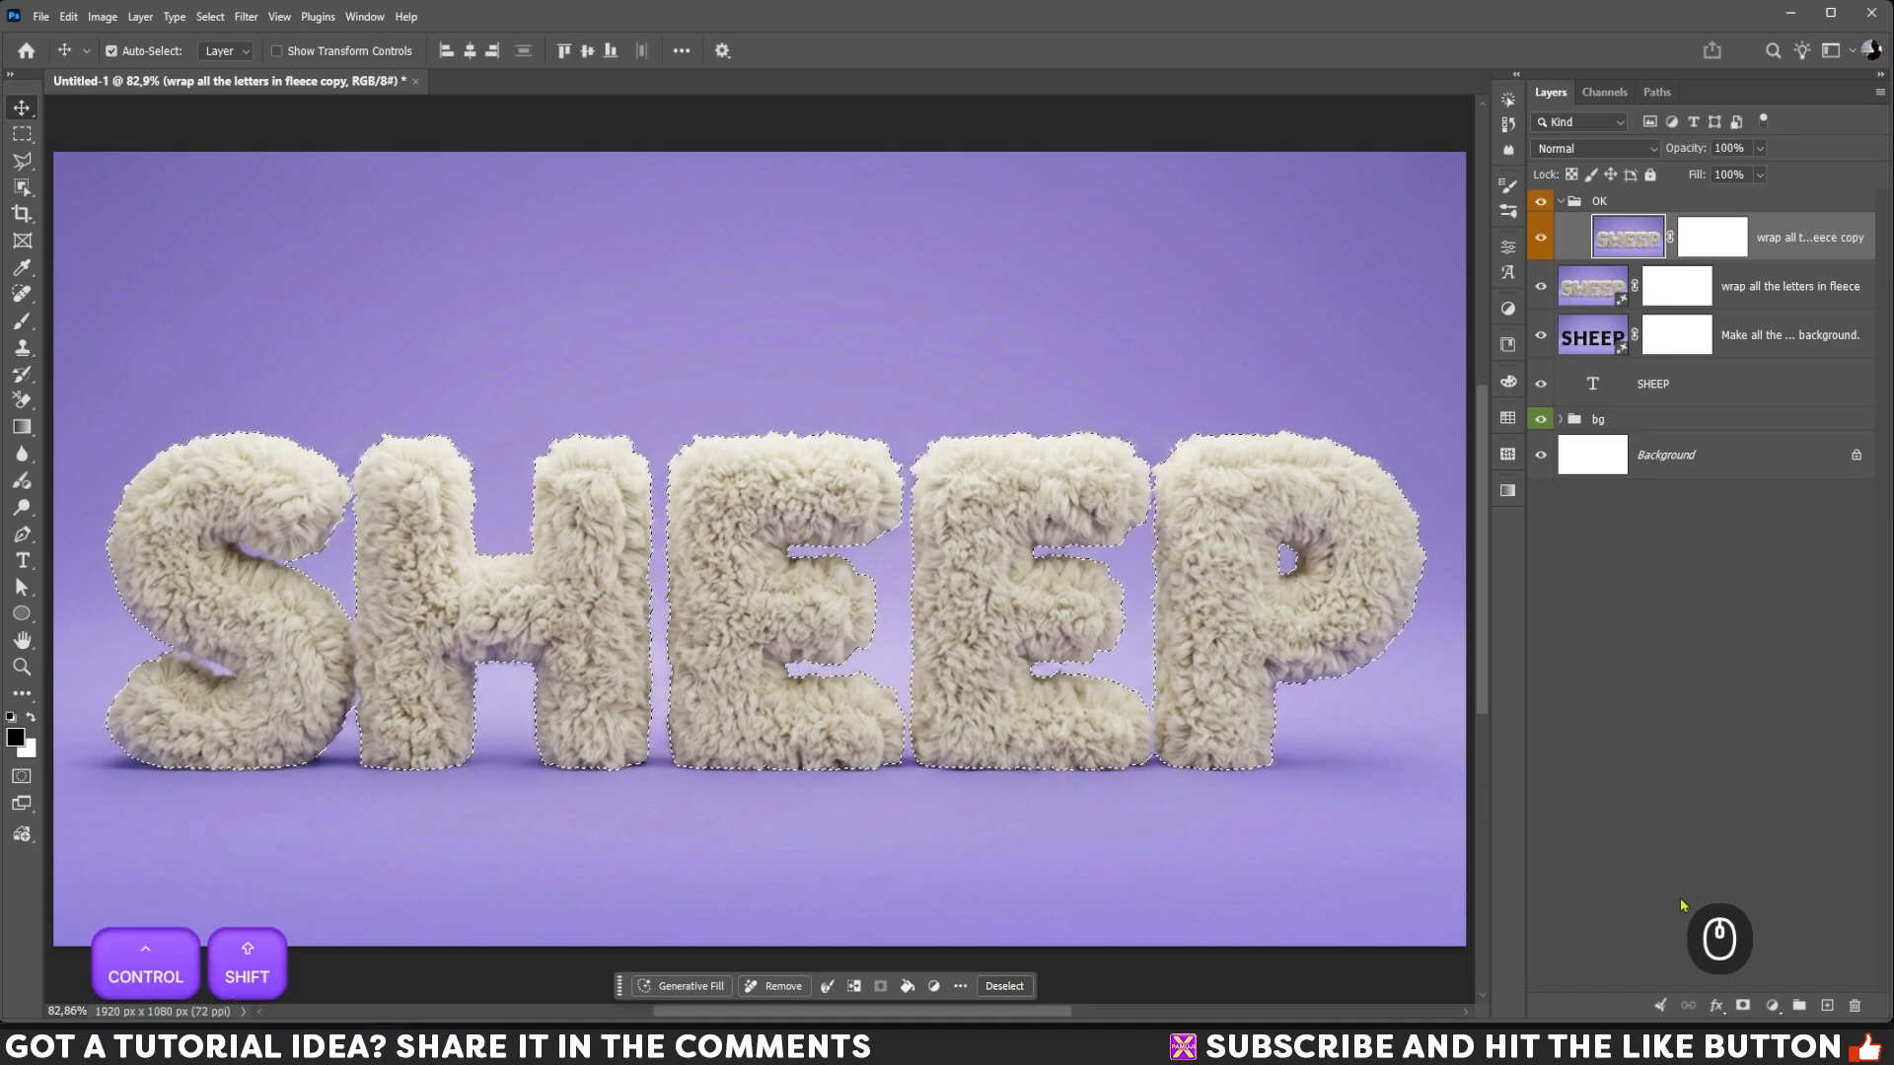
pyautogui.hotkey('ctrl', 'shift', 'i')
# Step: Add a Hue/Saturation adjustment masked to the background with saturation -14, and collapse its properties
pyautogui.click(1775, 1006)
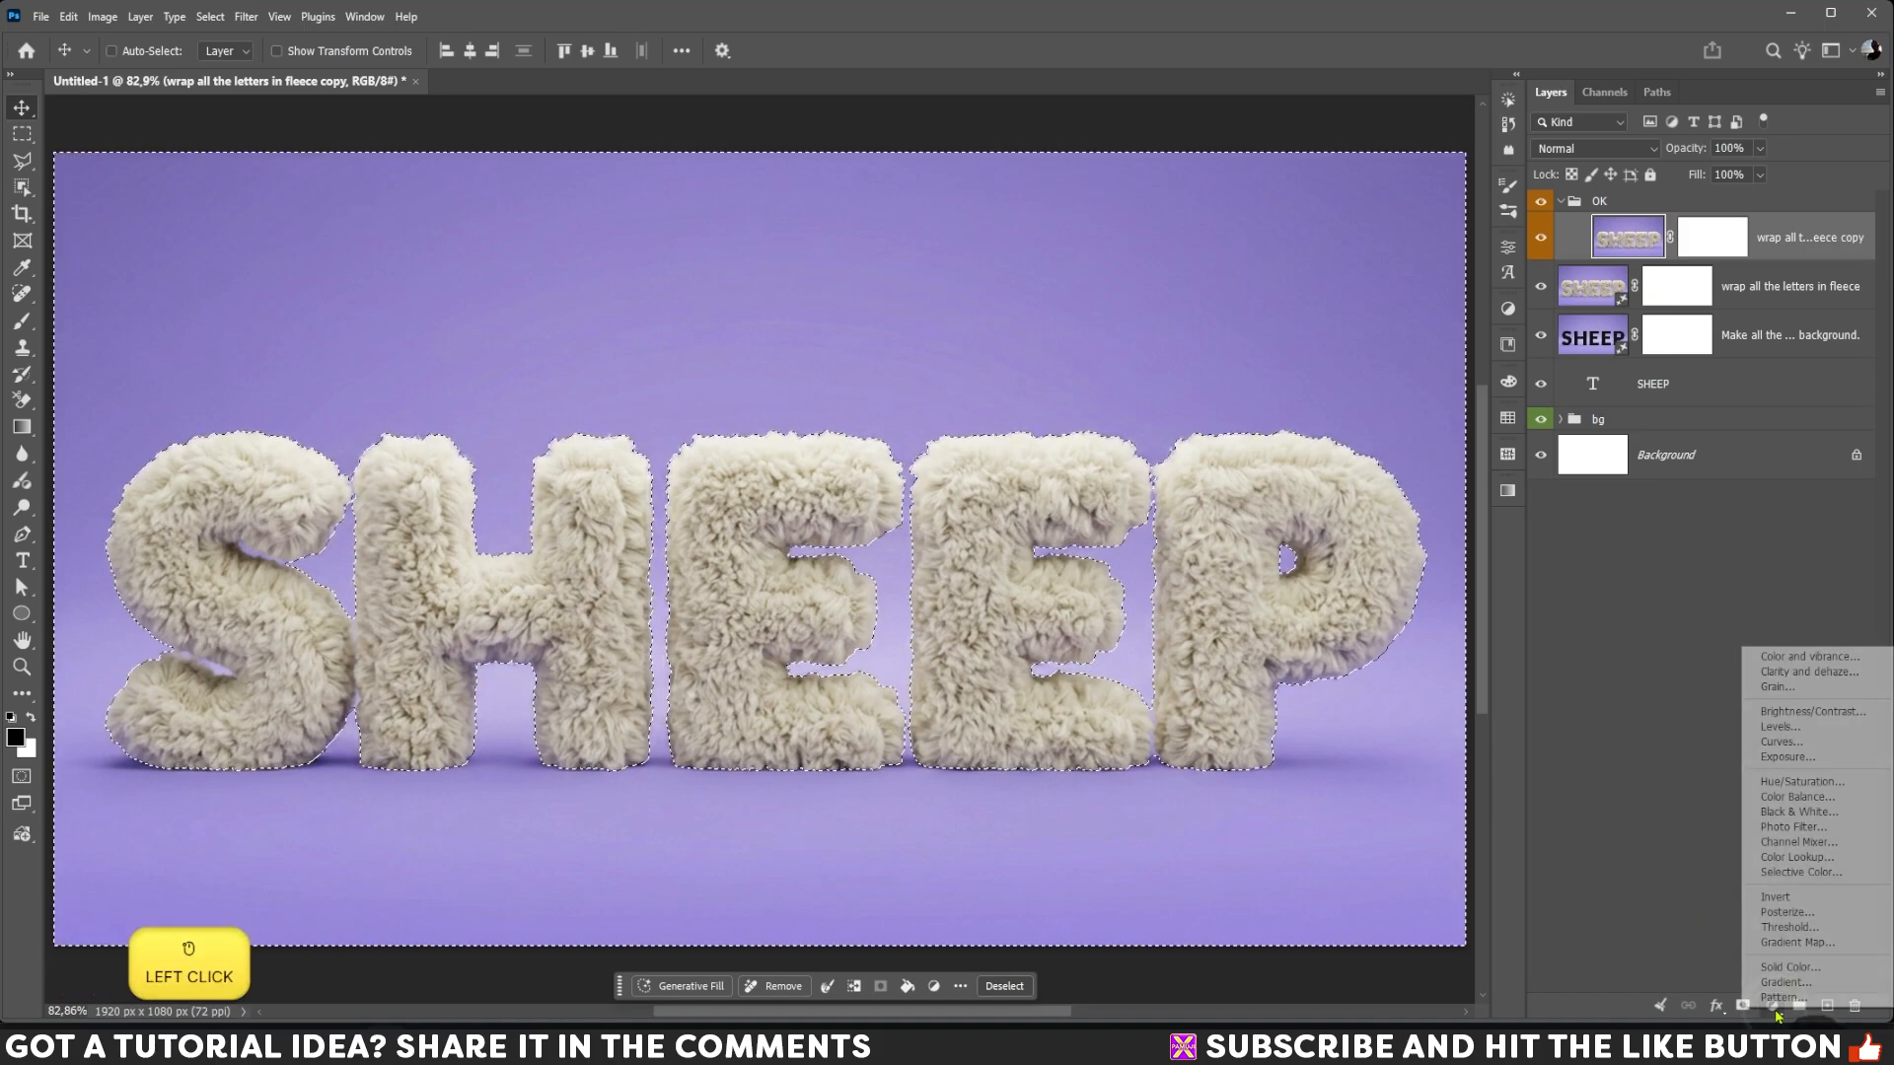
pyautogui.click(1804, 783)
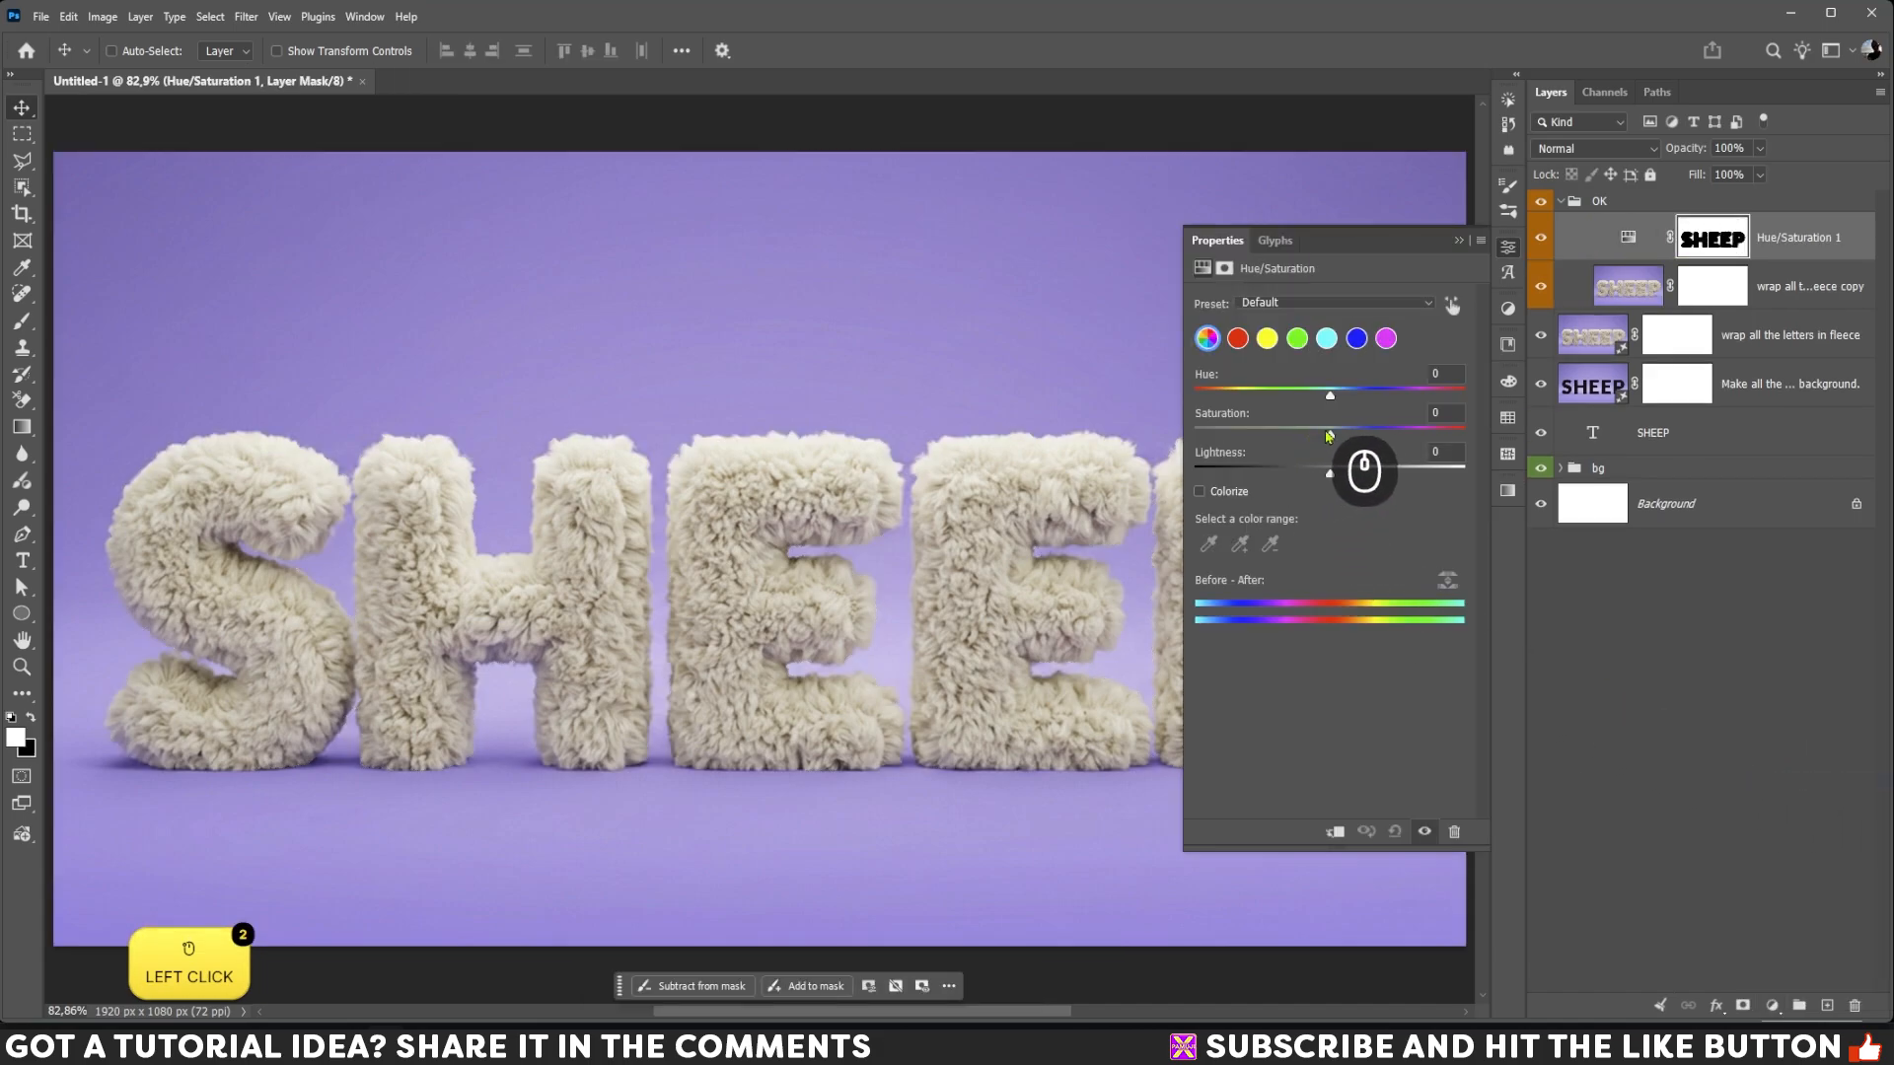
pyautogui.moveTo(1330, 437); pyautogui.dragTo(1311, 437)
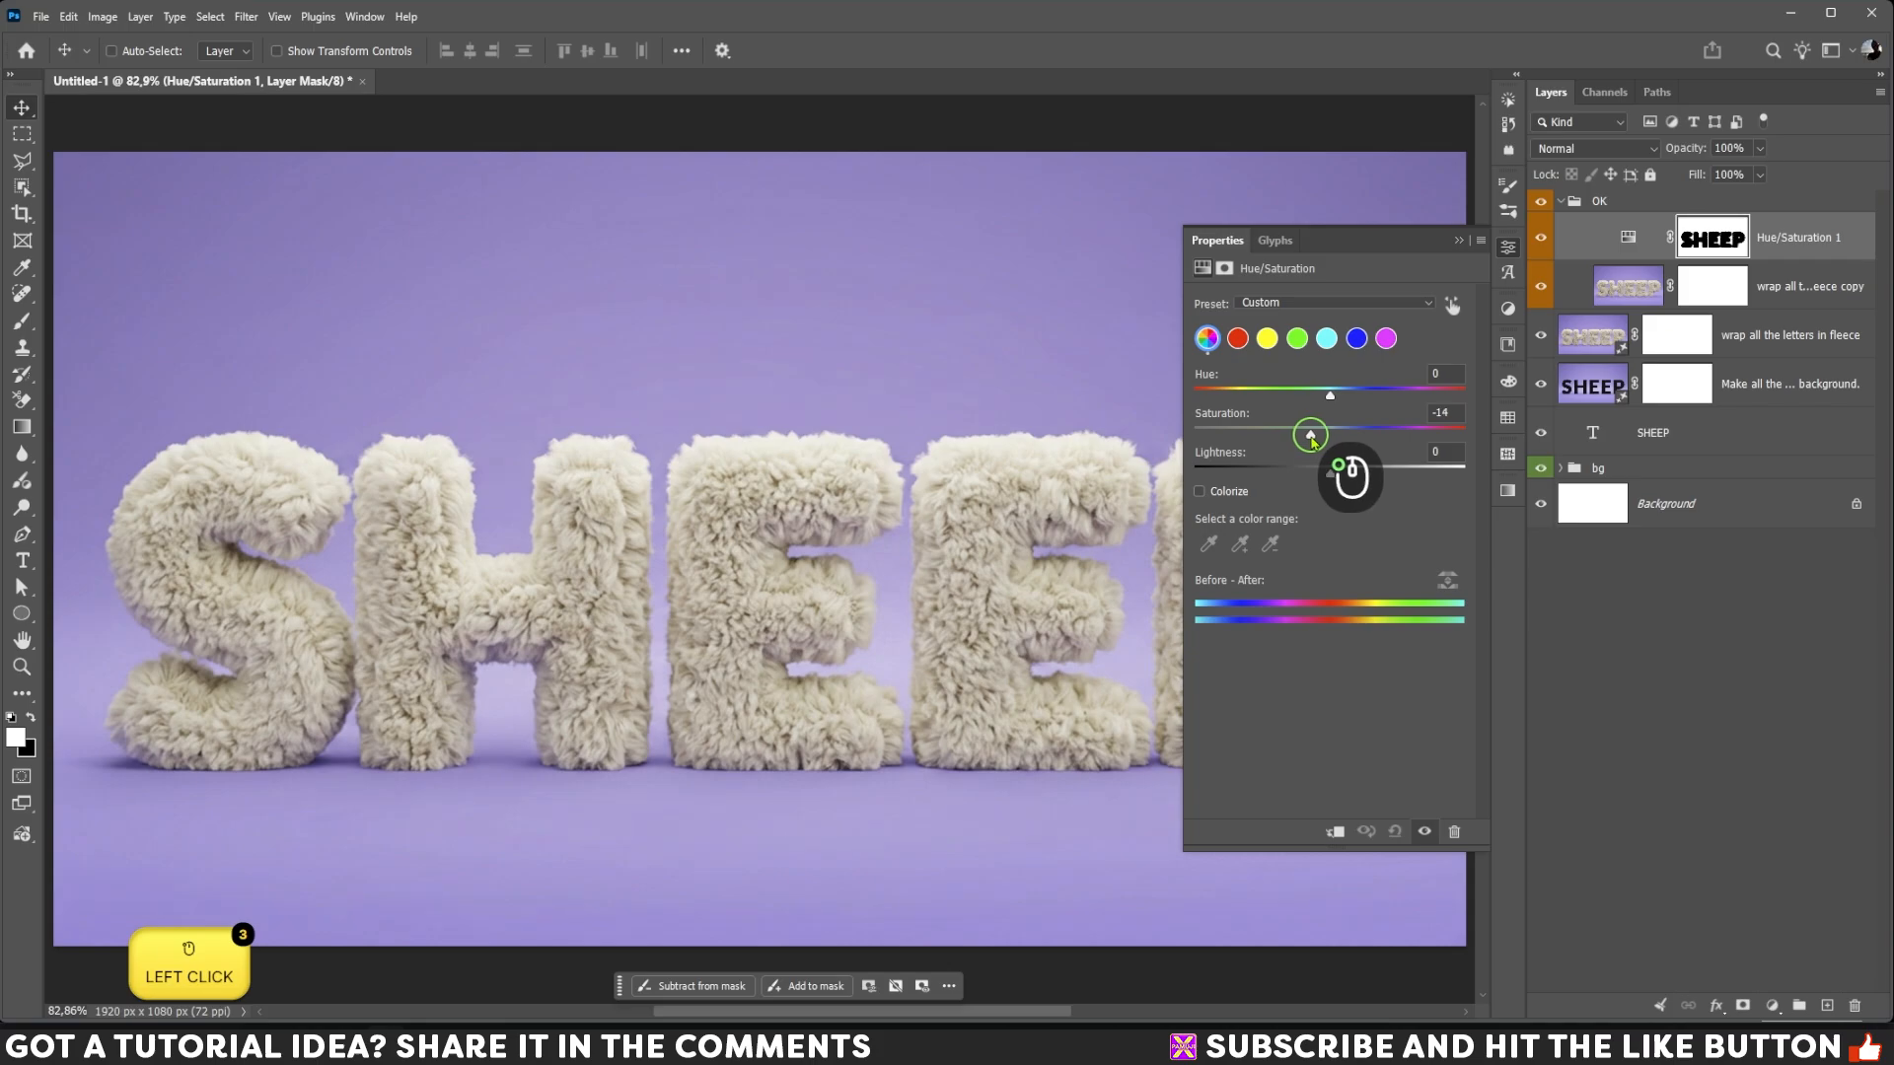
pyautogui.click(1461, 245)
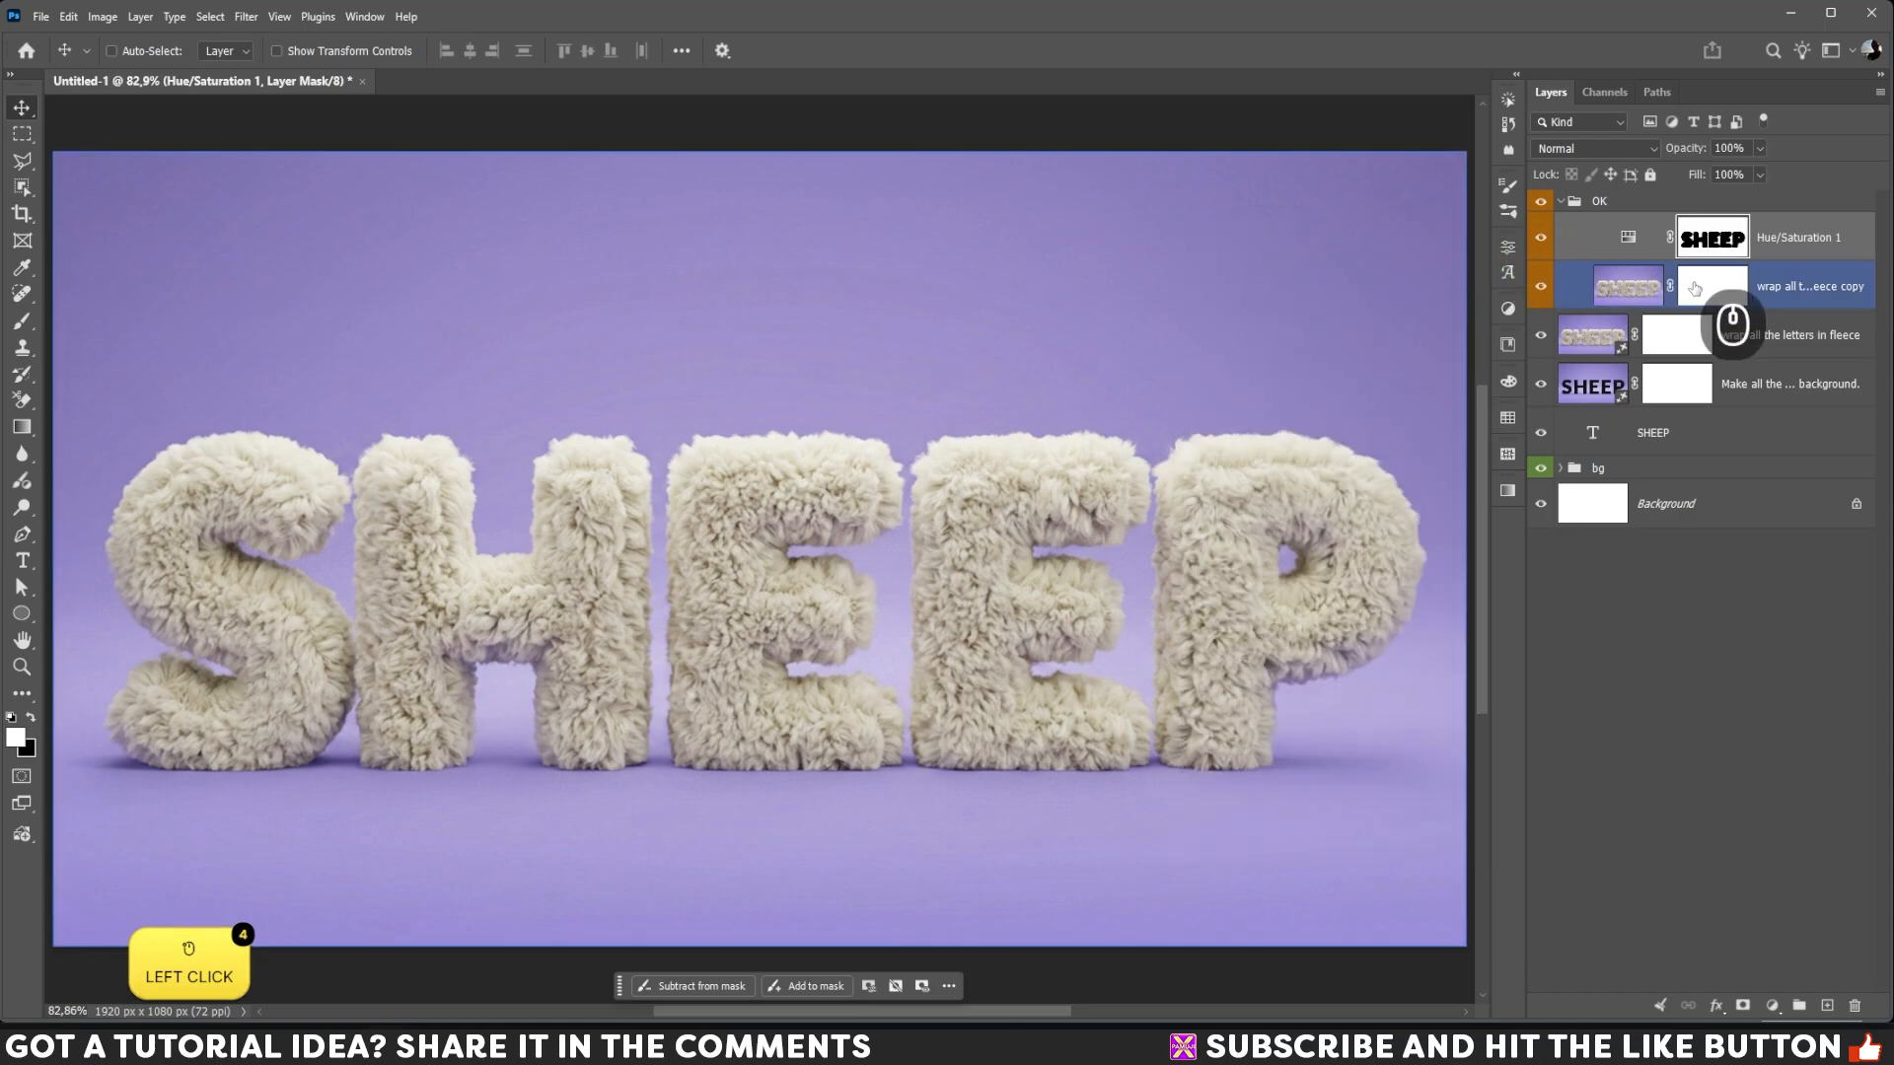
# Step: Load the Hue/Saturation mask as a selection and add a Grain adjustment to the background with amount +13
pyautogui.keyDown('ctrl'); pyautogui.click(1713, 241); pyautogui.keyUp('ctrl')
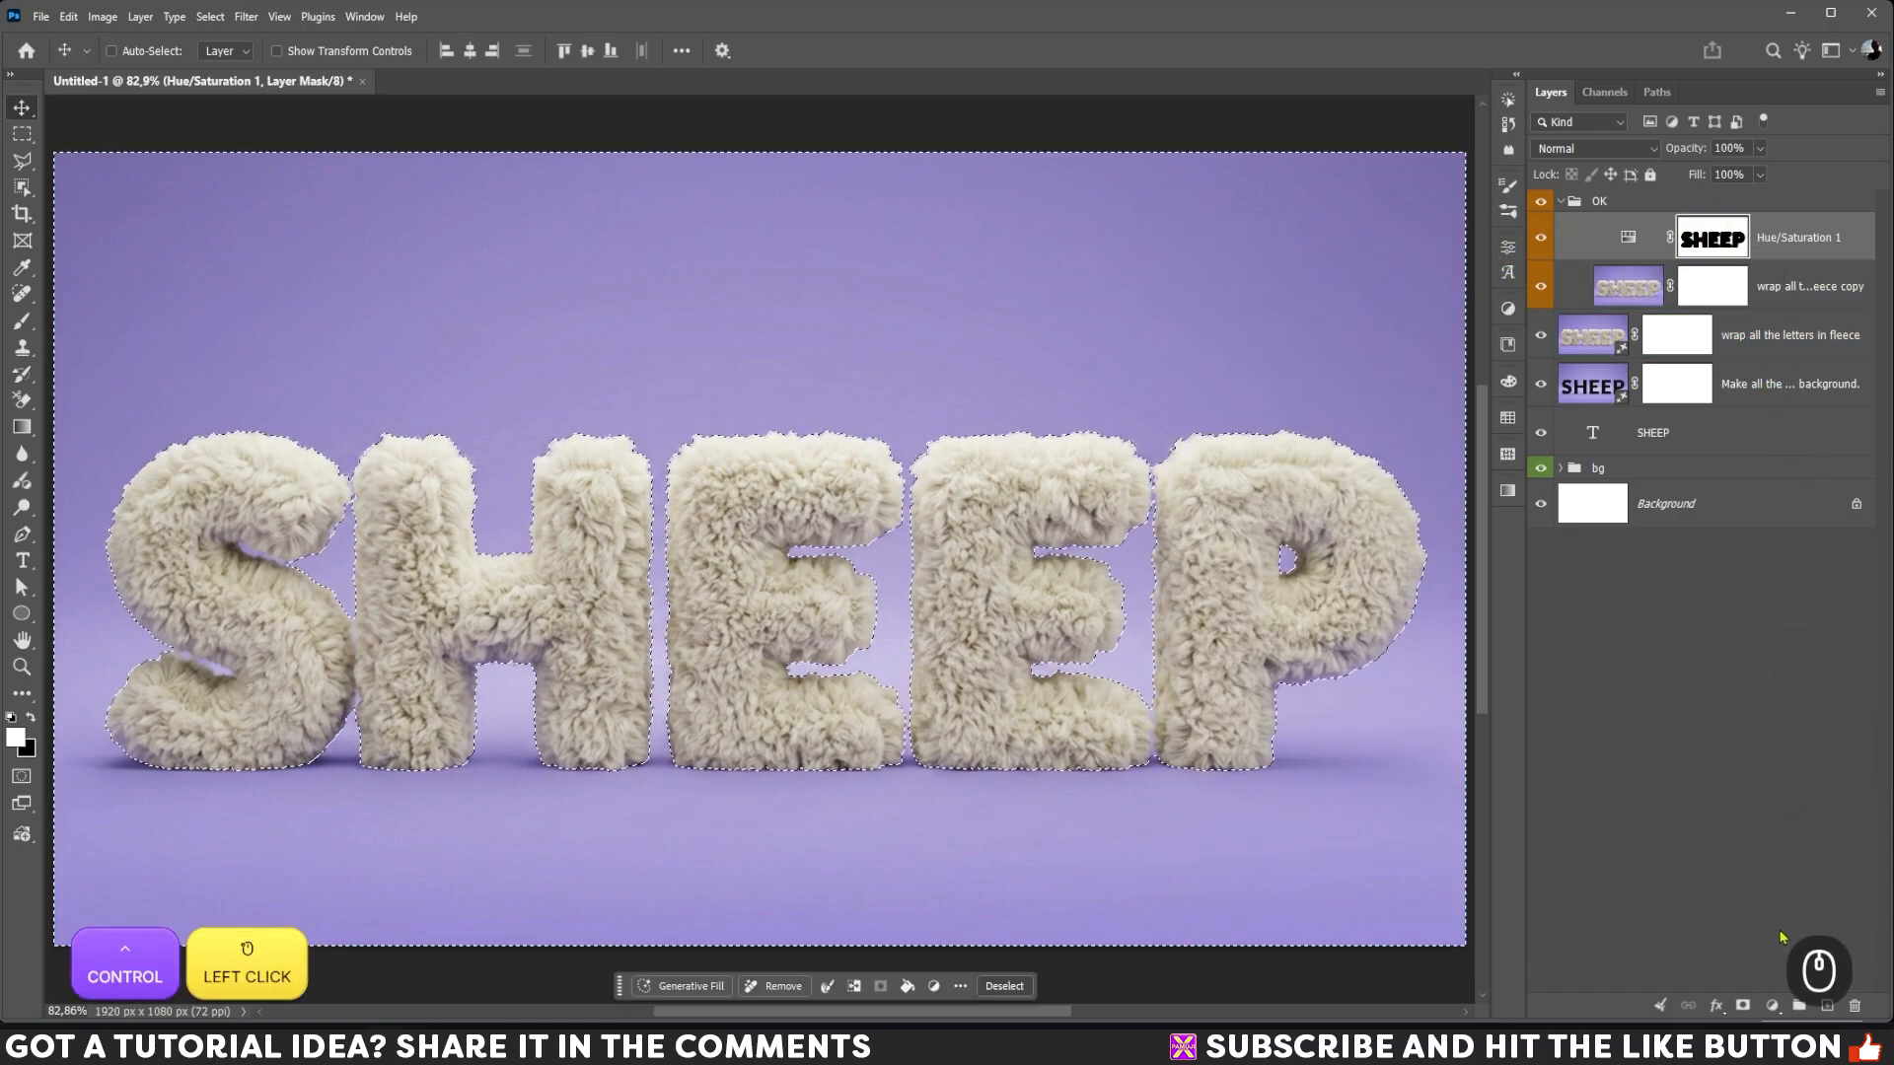
pyautogui.click(1772, 1006)
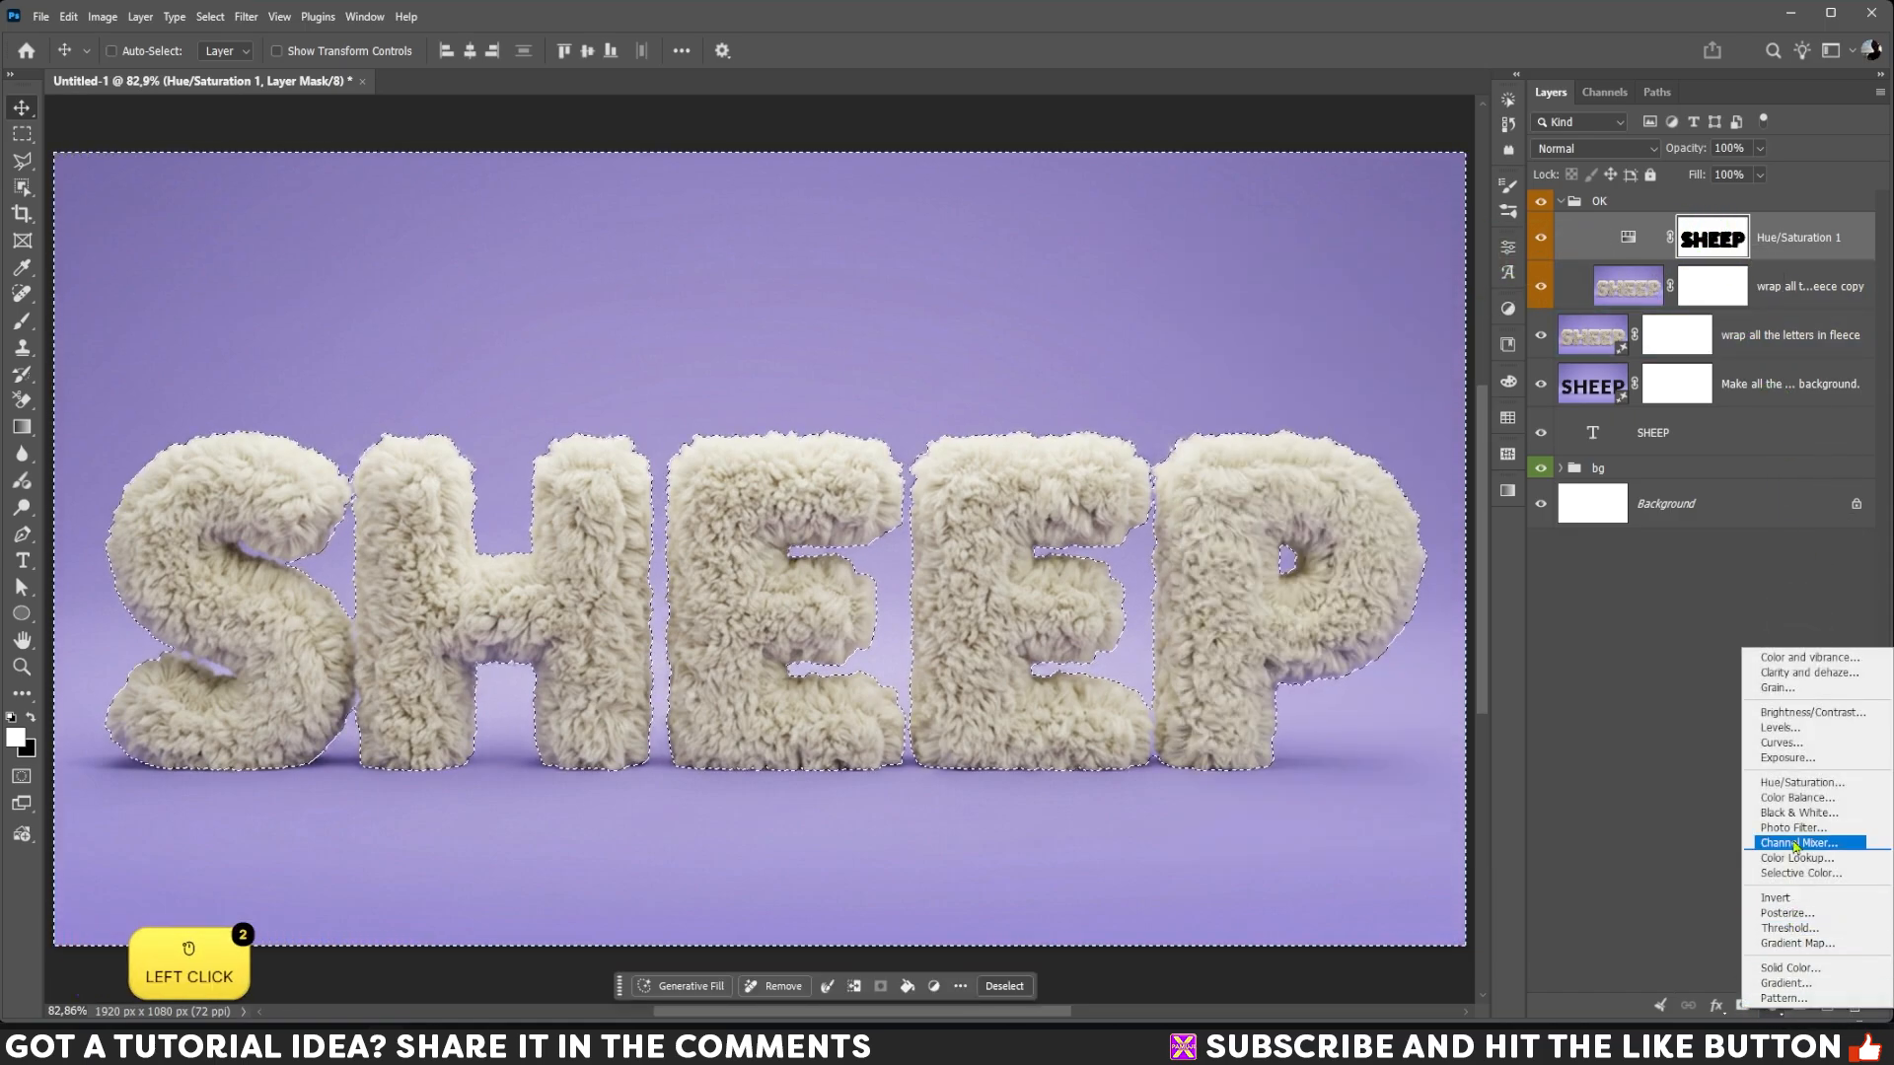
pyautogui.click(1797, 689)
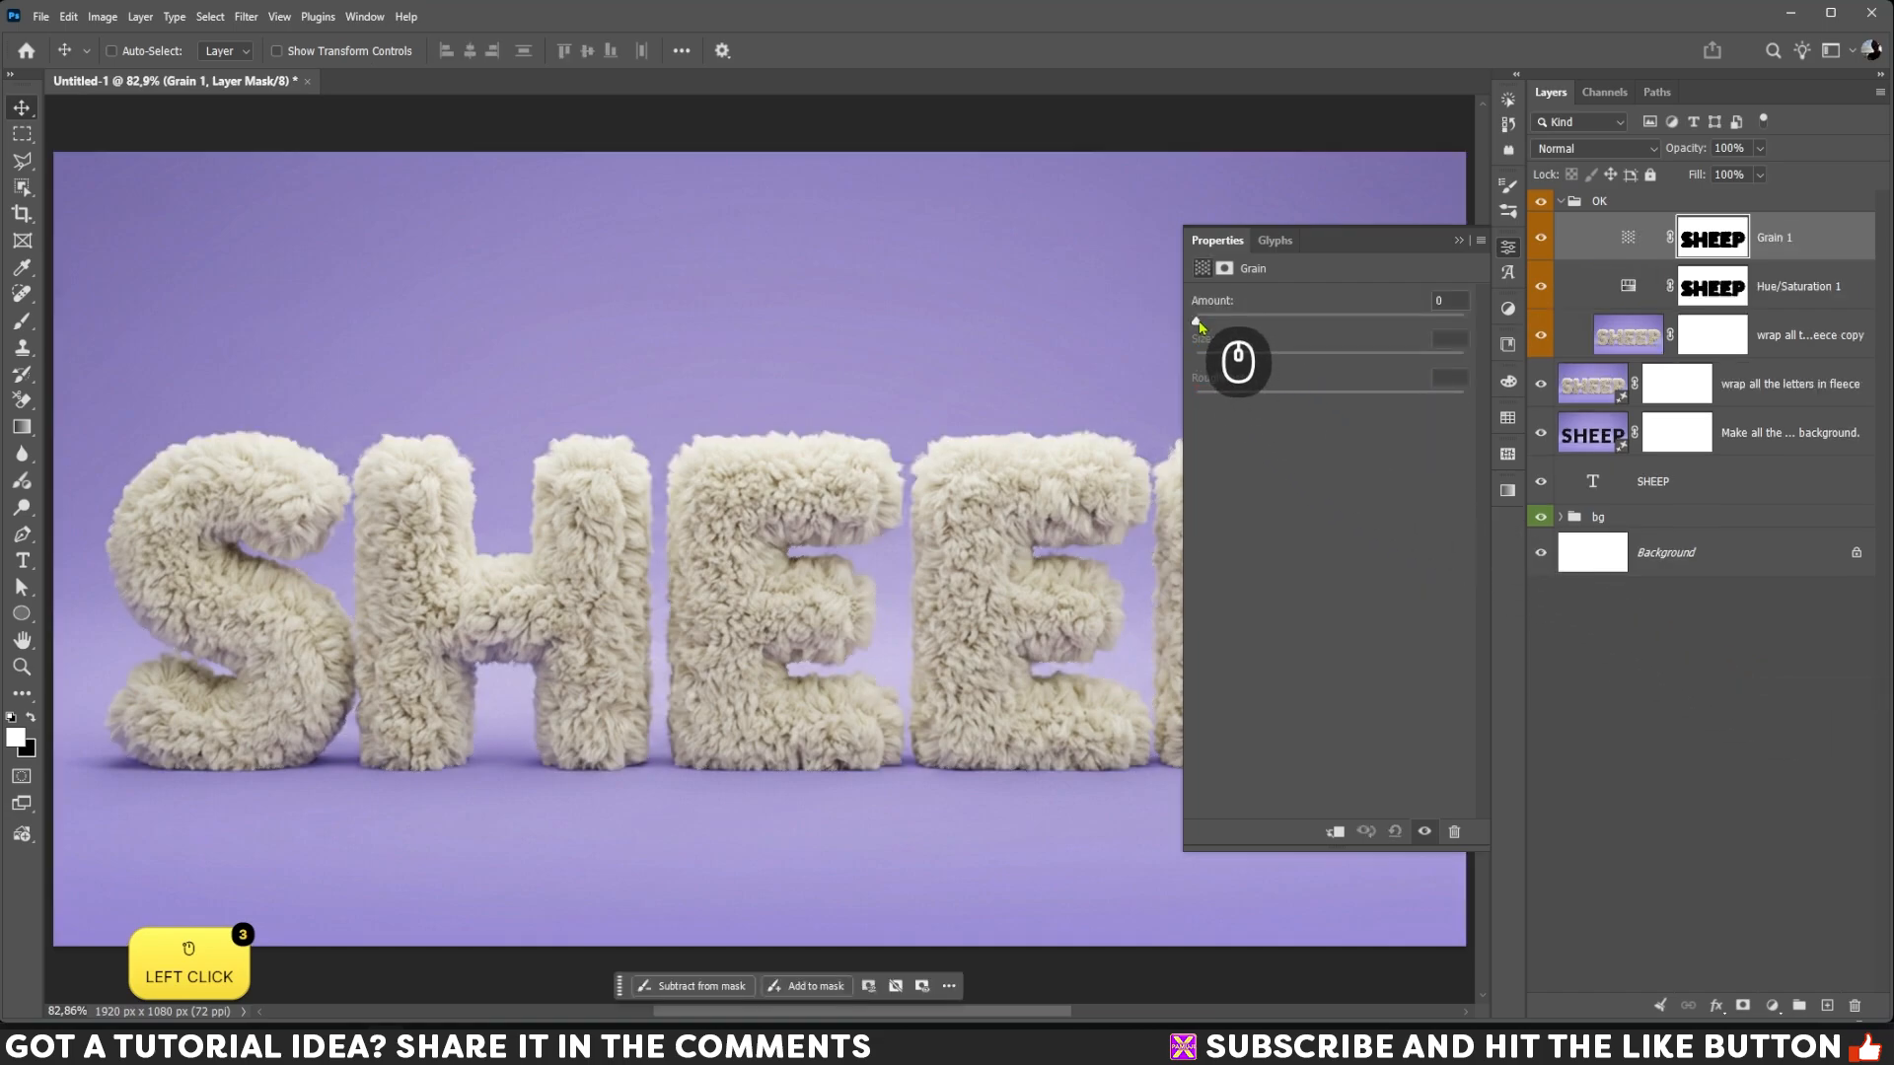
pyautogui.moveTo(1199, 325); pyautogui.dragTo(1236, 326)
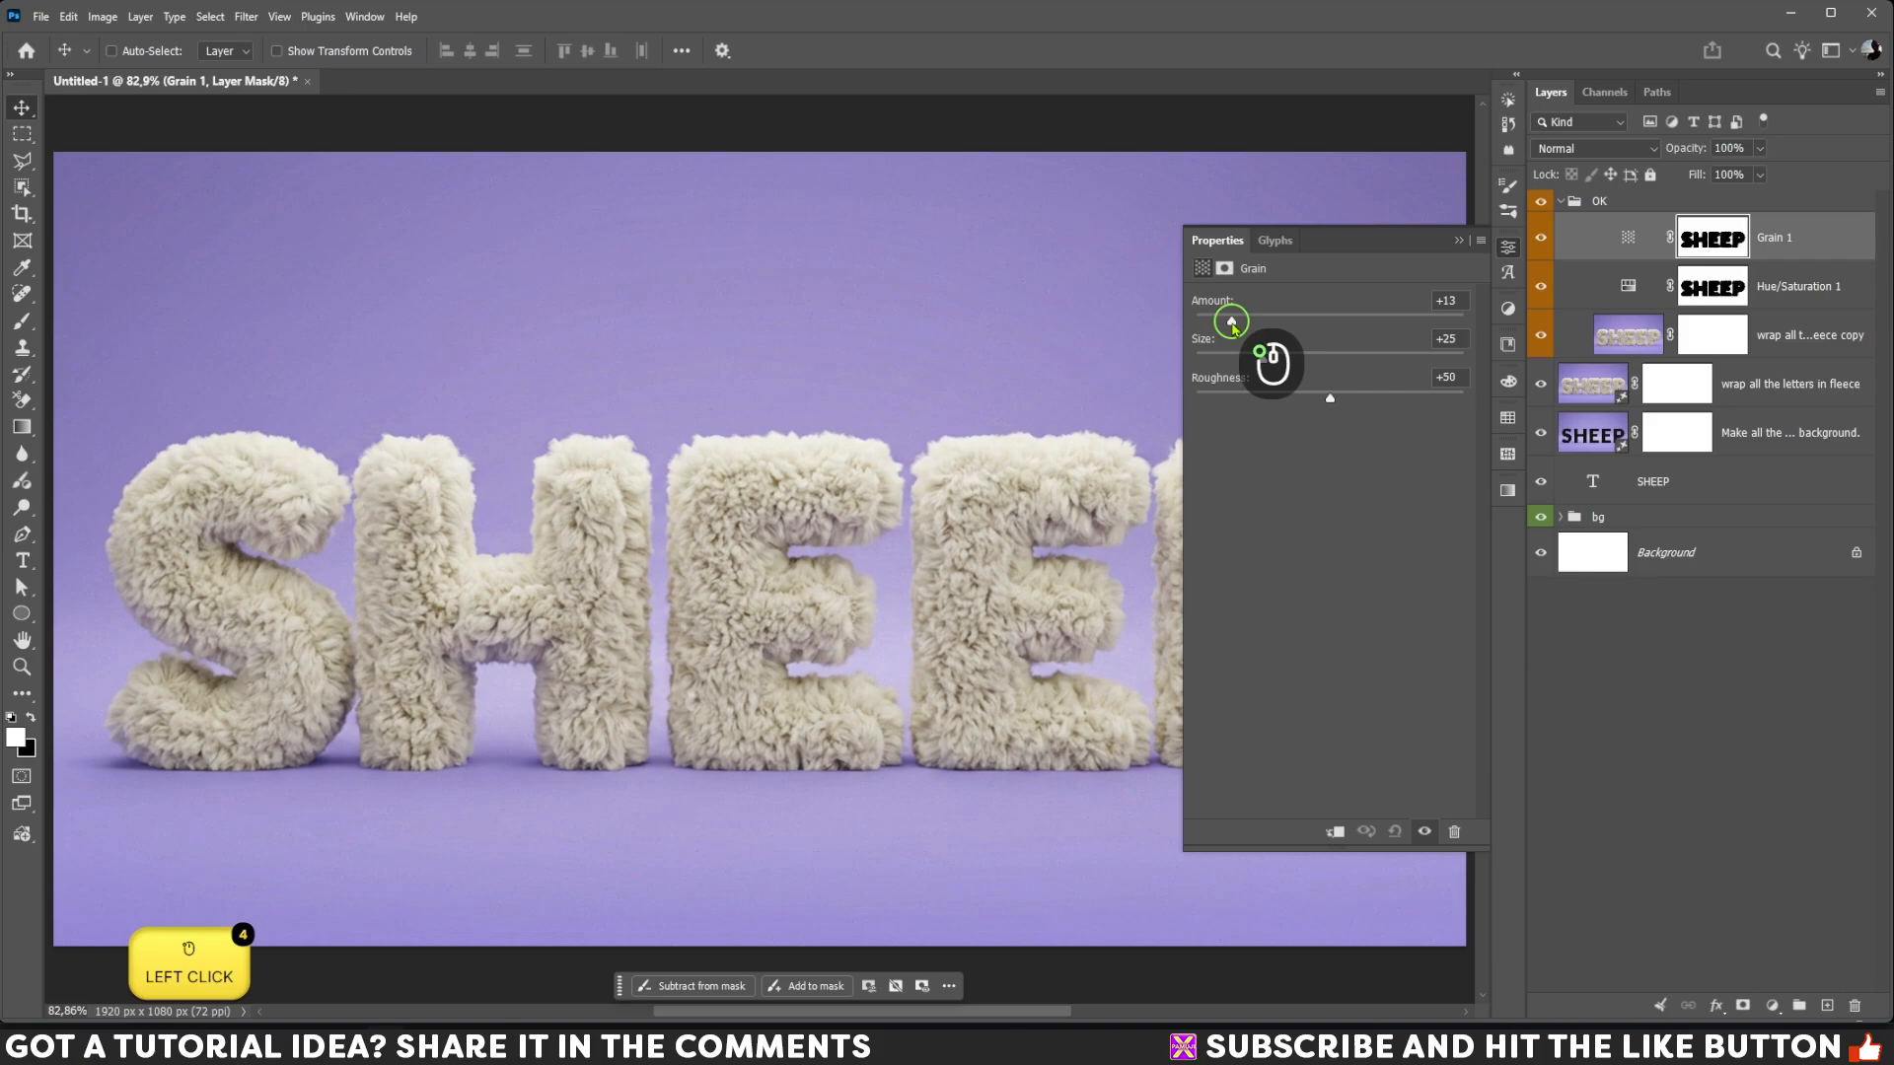
pyautogui.click(1459, 241)
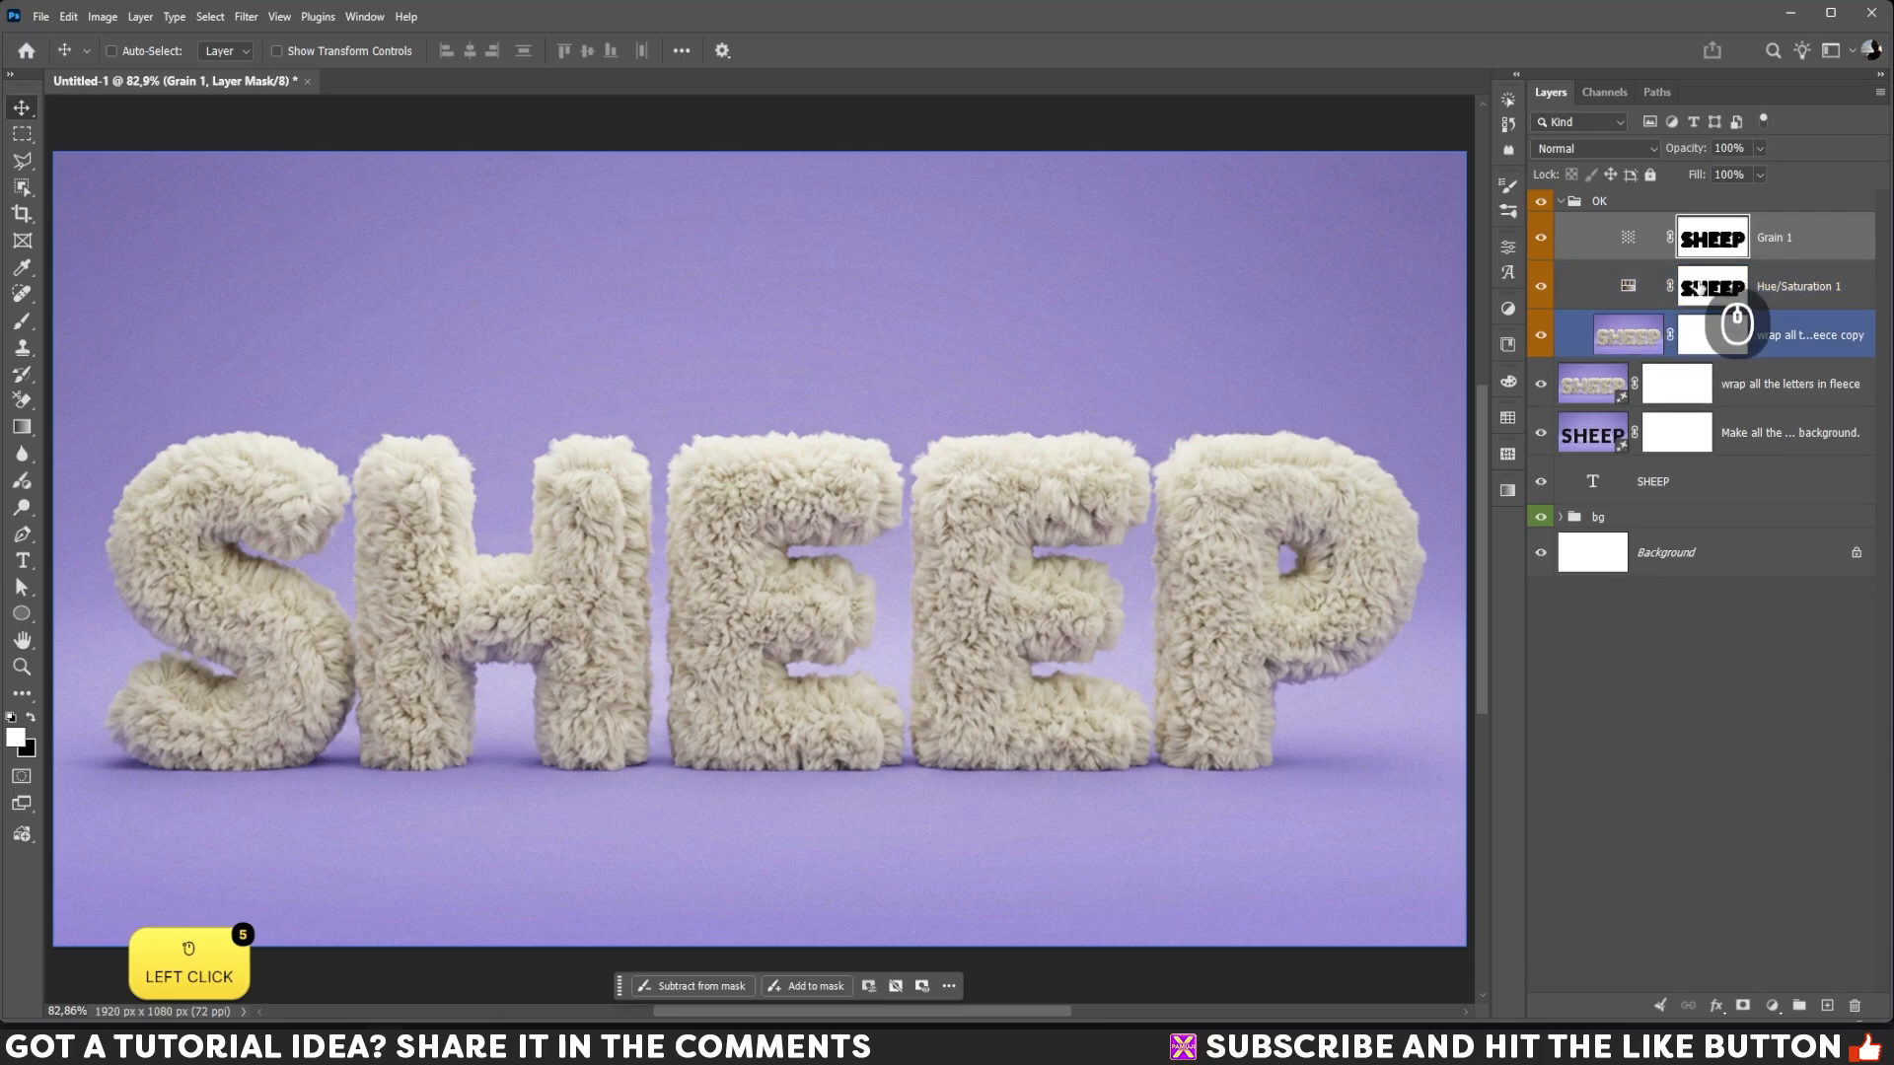
# Step: Load the adjustment mask as a selection, invert it to the letters, and copy them from the rasterized fleece layer to a new layer
pyautogui.keyDown('ctrl'); pyautogui.click(1699, 288); pyautogui.keyUp('ctrl')
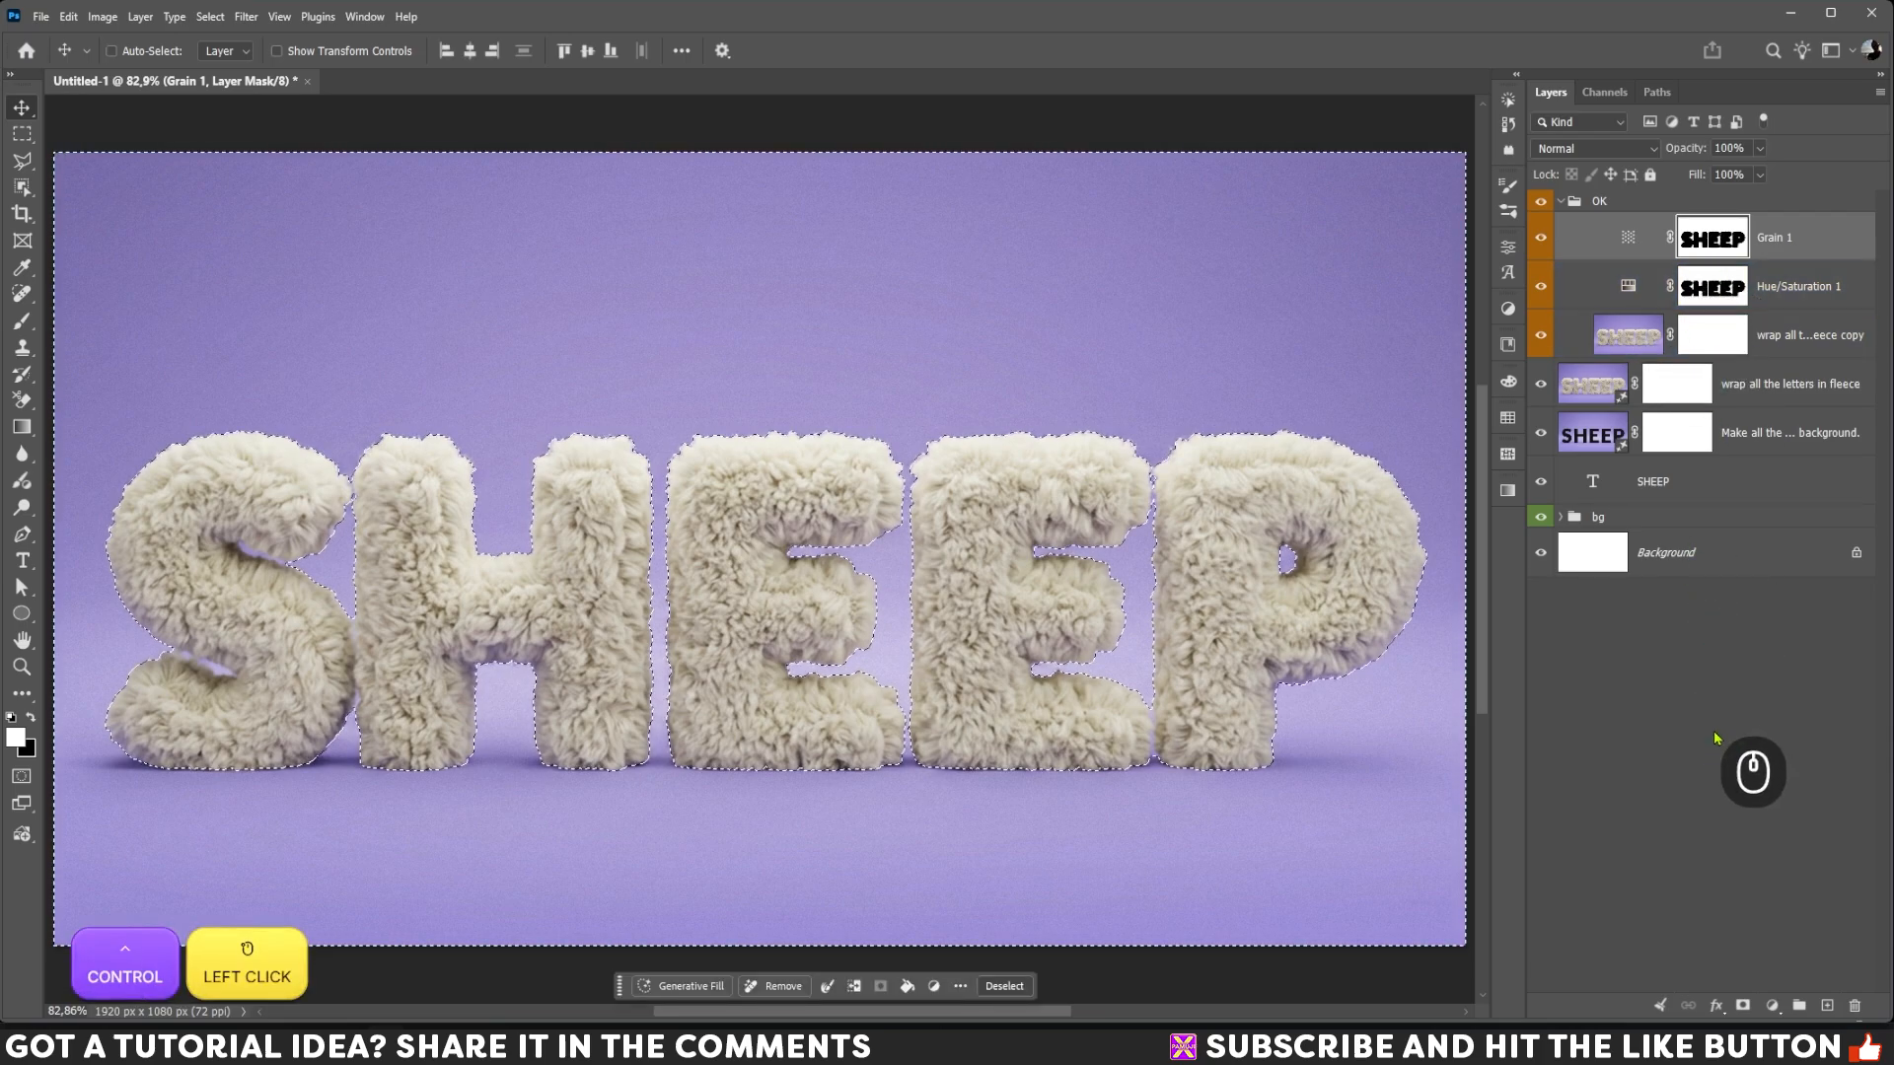
pyautogui.hotkey('ctrl', 'shift', 'i')
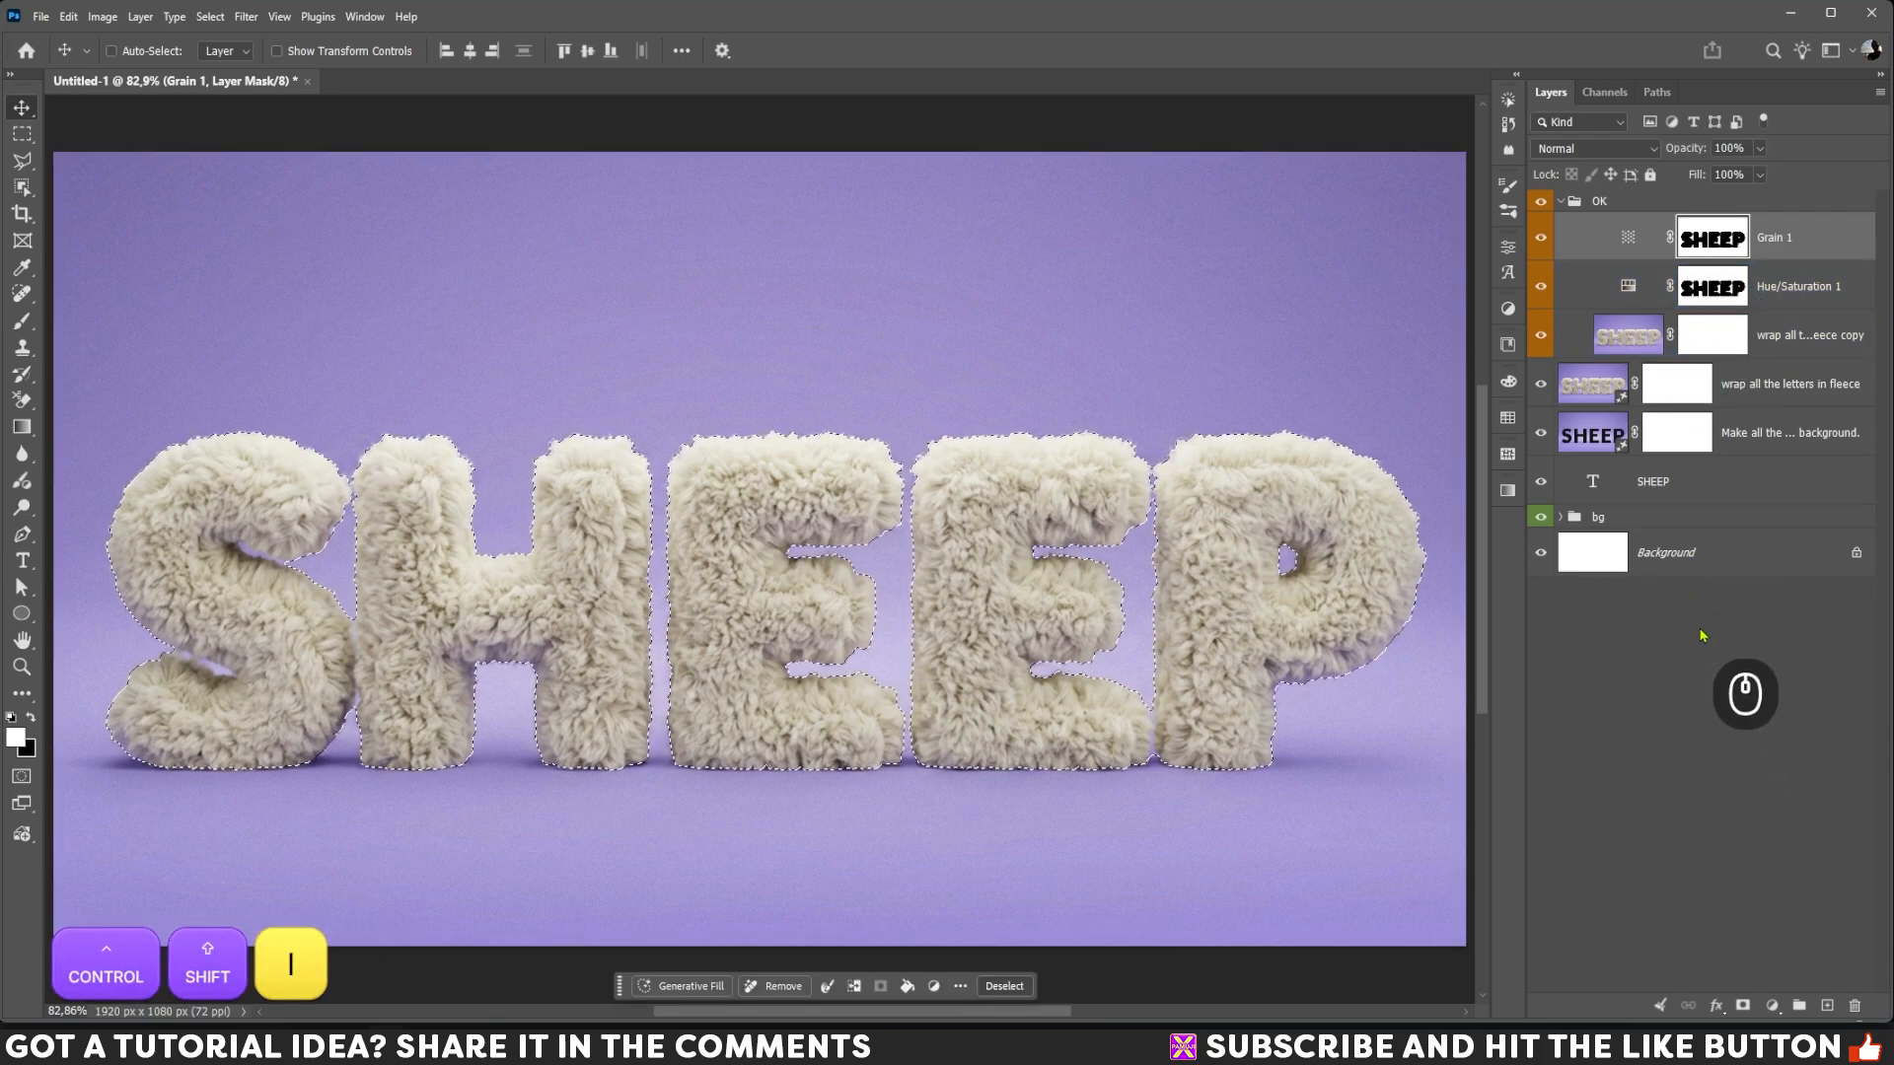
pyautogui.click(1625, 340)
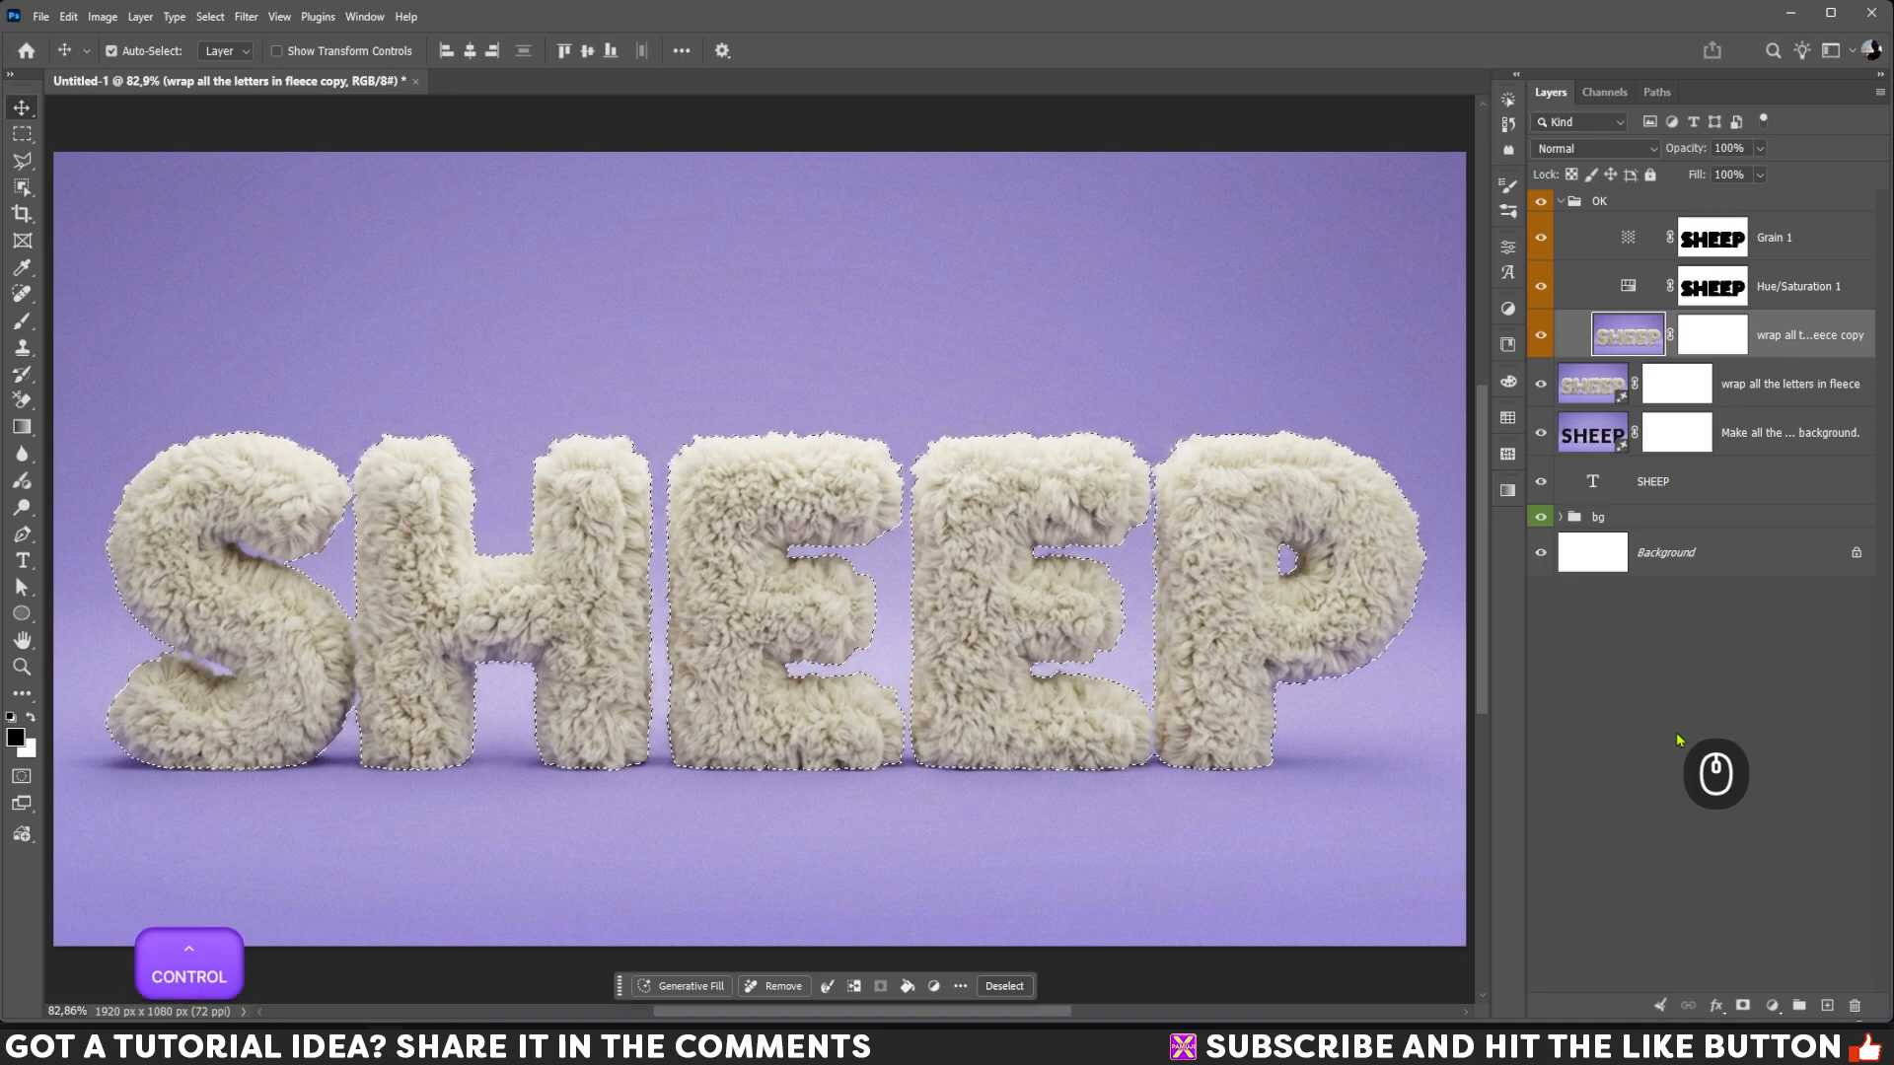
pyautogui.hotkey('ctrl', 'j')
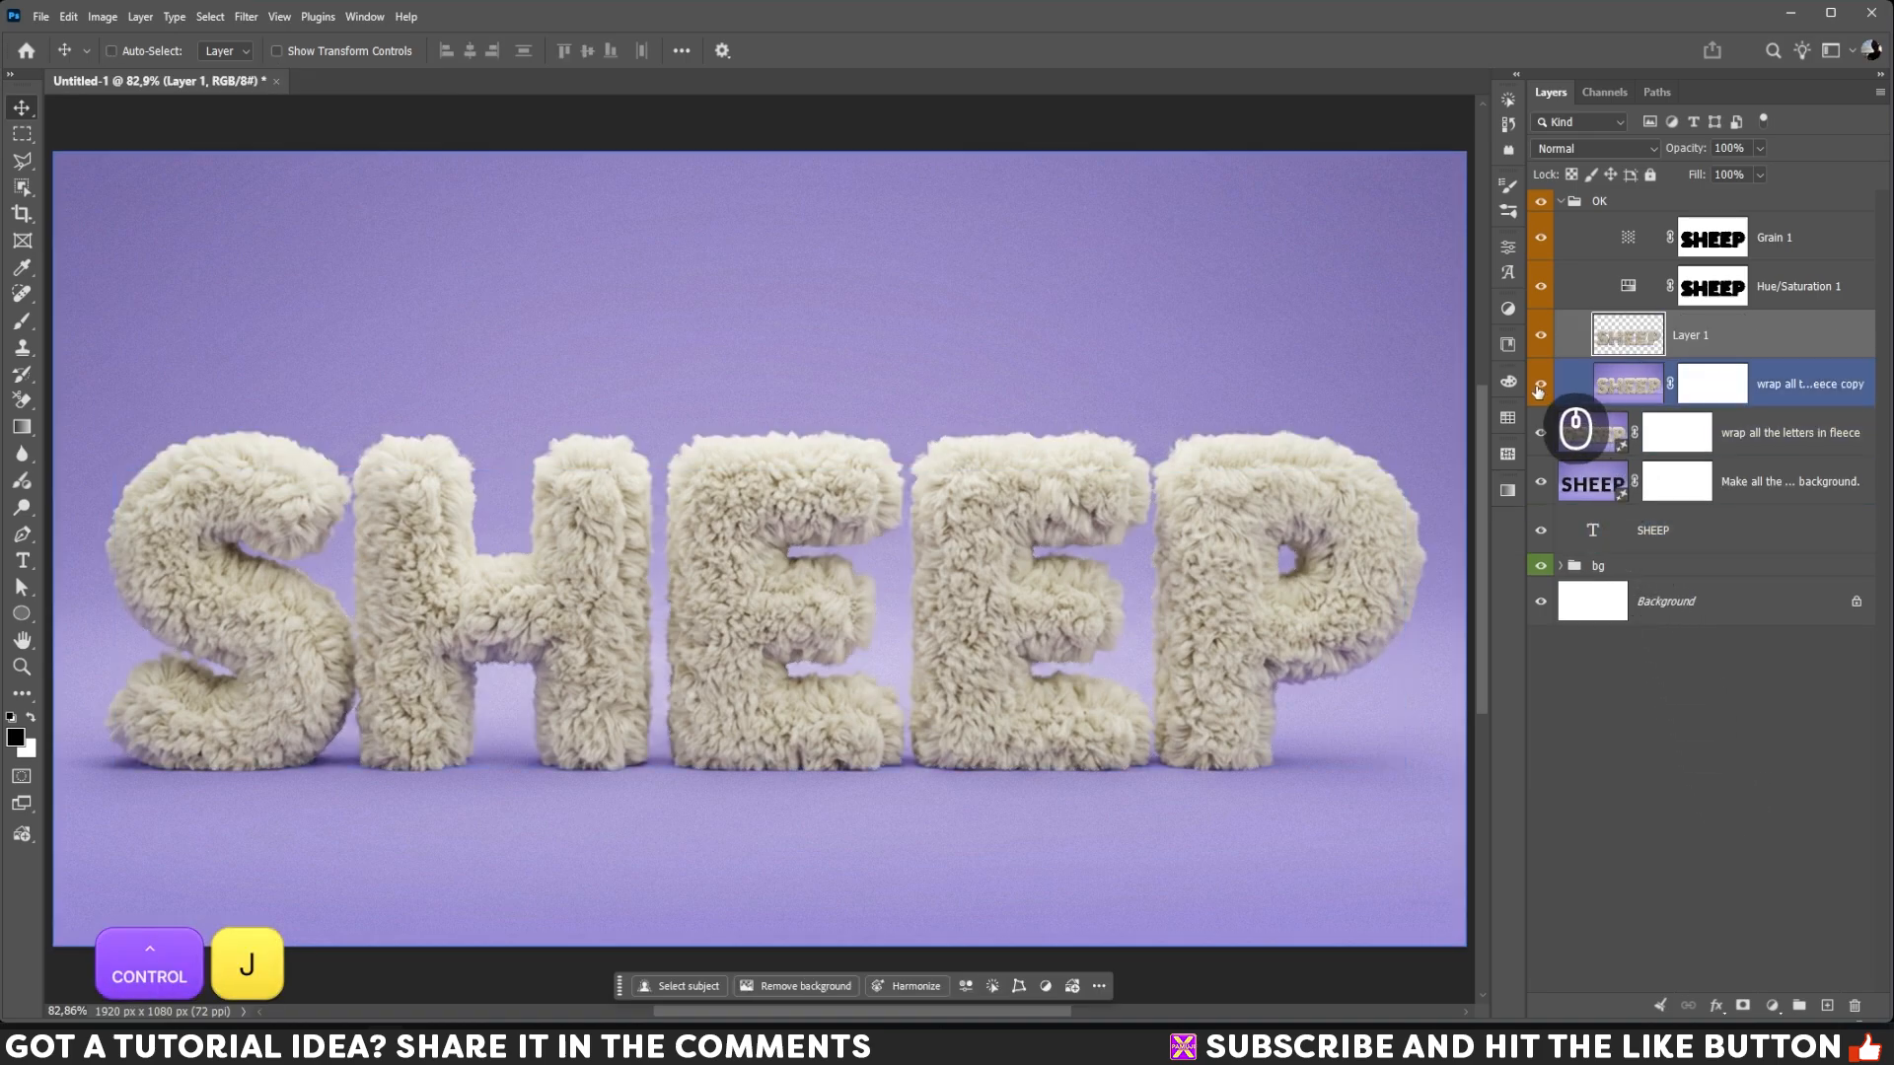
pyautogui.click(1540, 388)
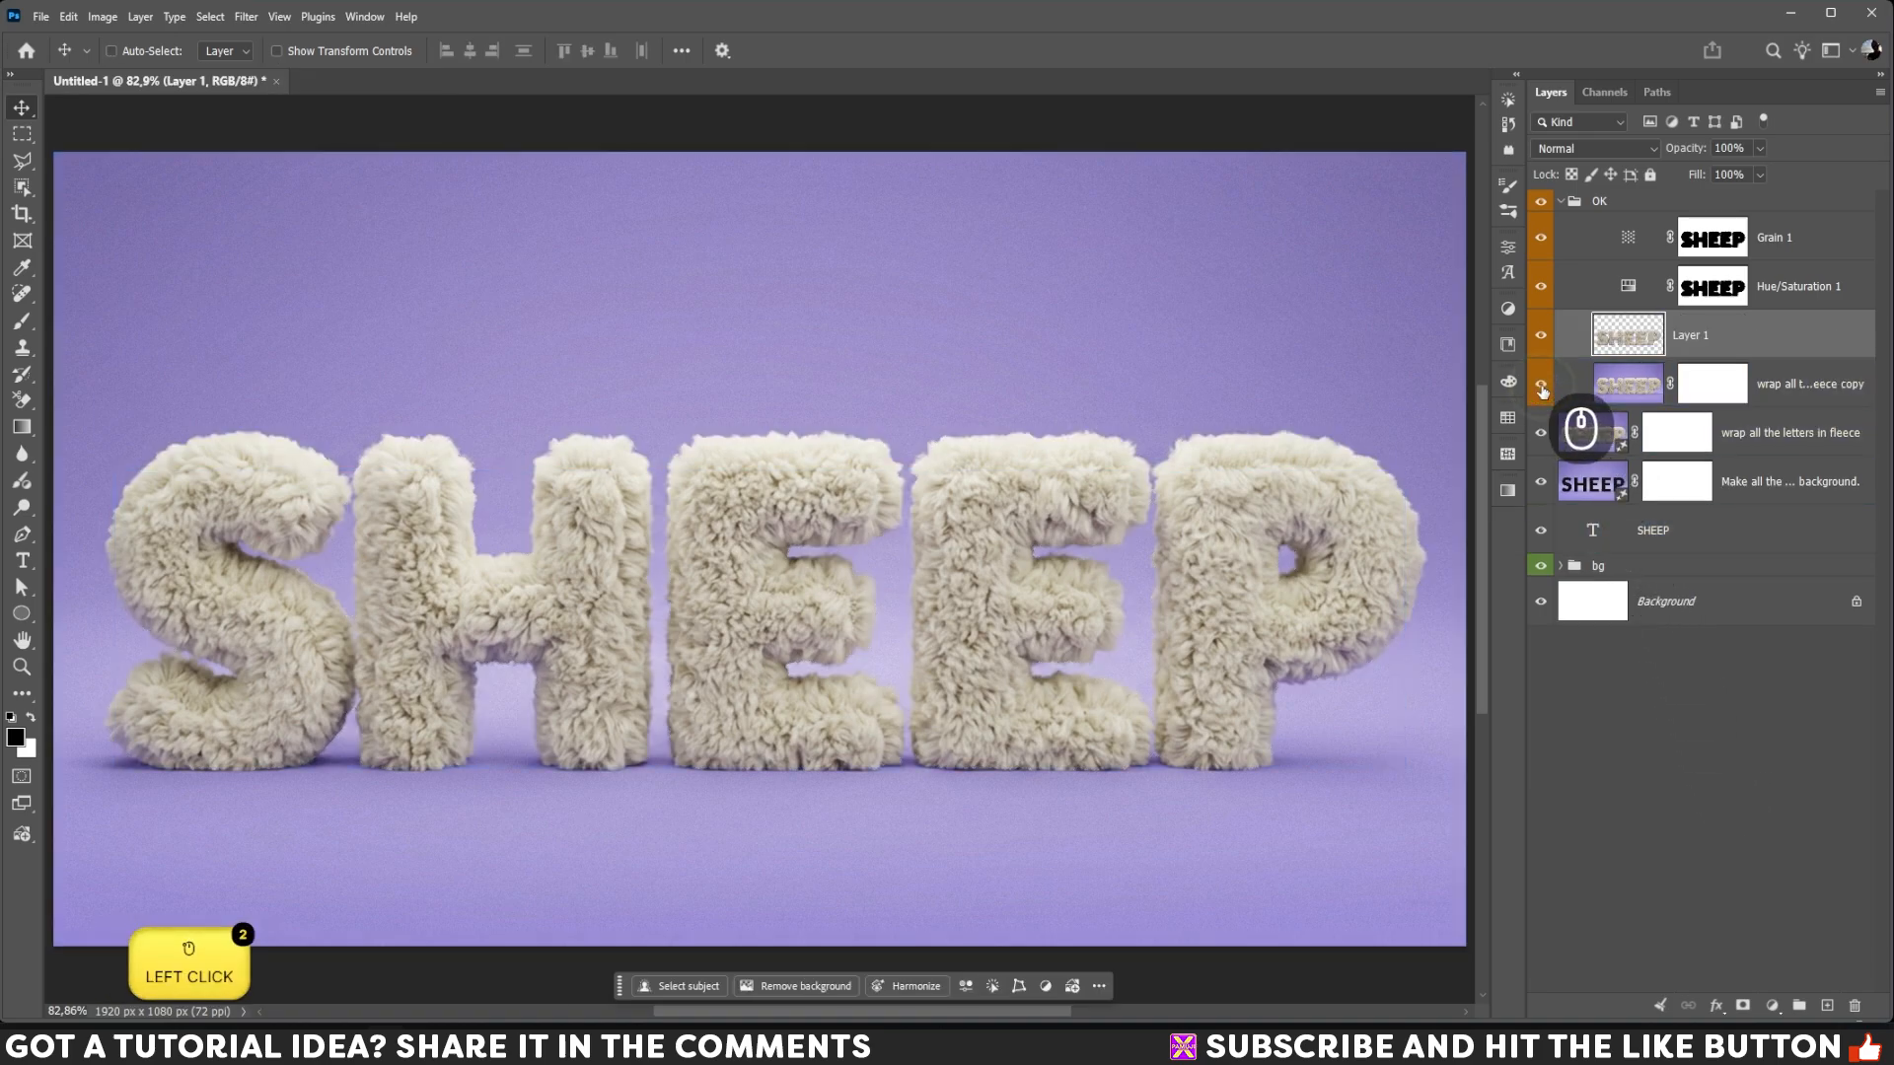
# Step: Convert the cut-out letters layer to a smart object and apply Unsharp Mask with amount 79% and radius 1.1 pixels
pyautogui.rightClick(1728, 342)
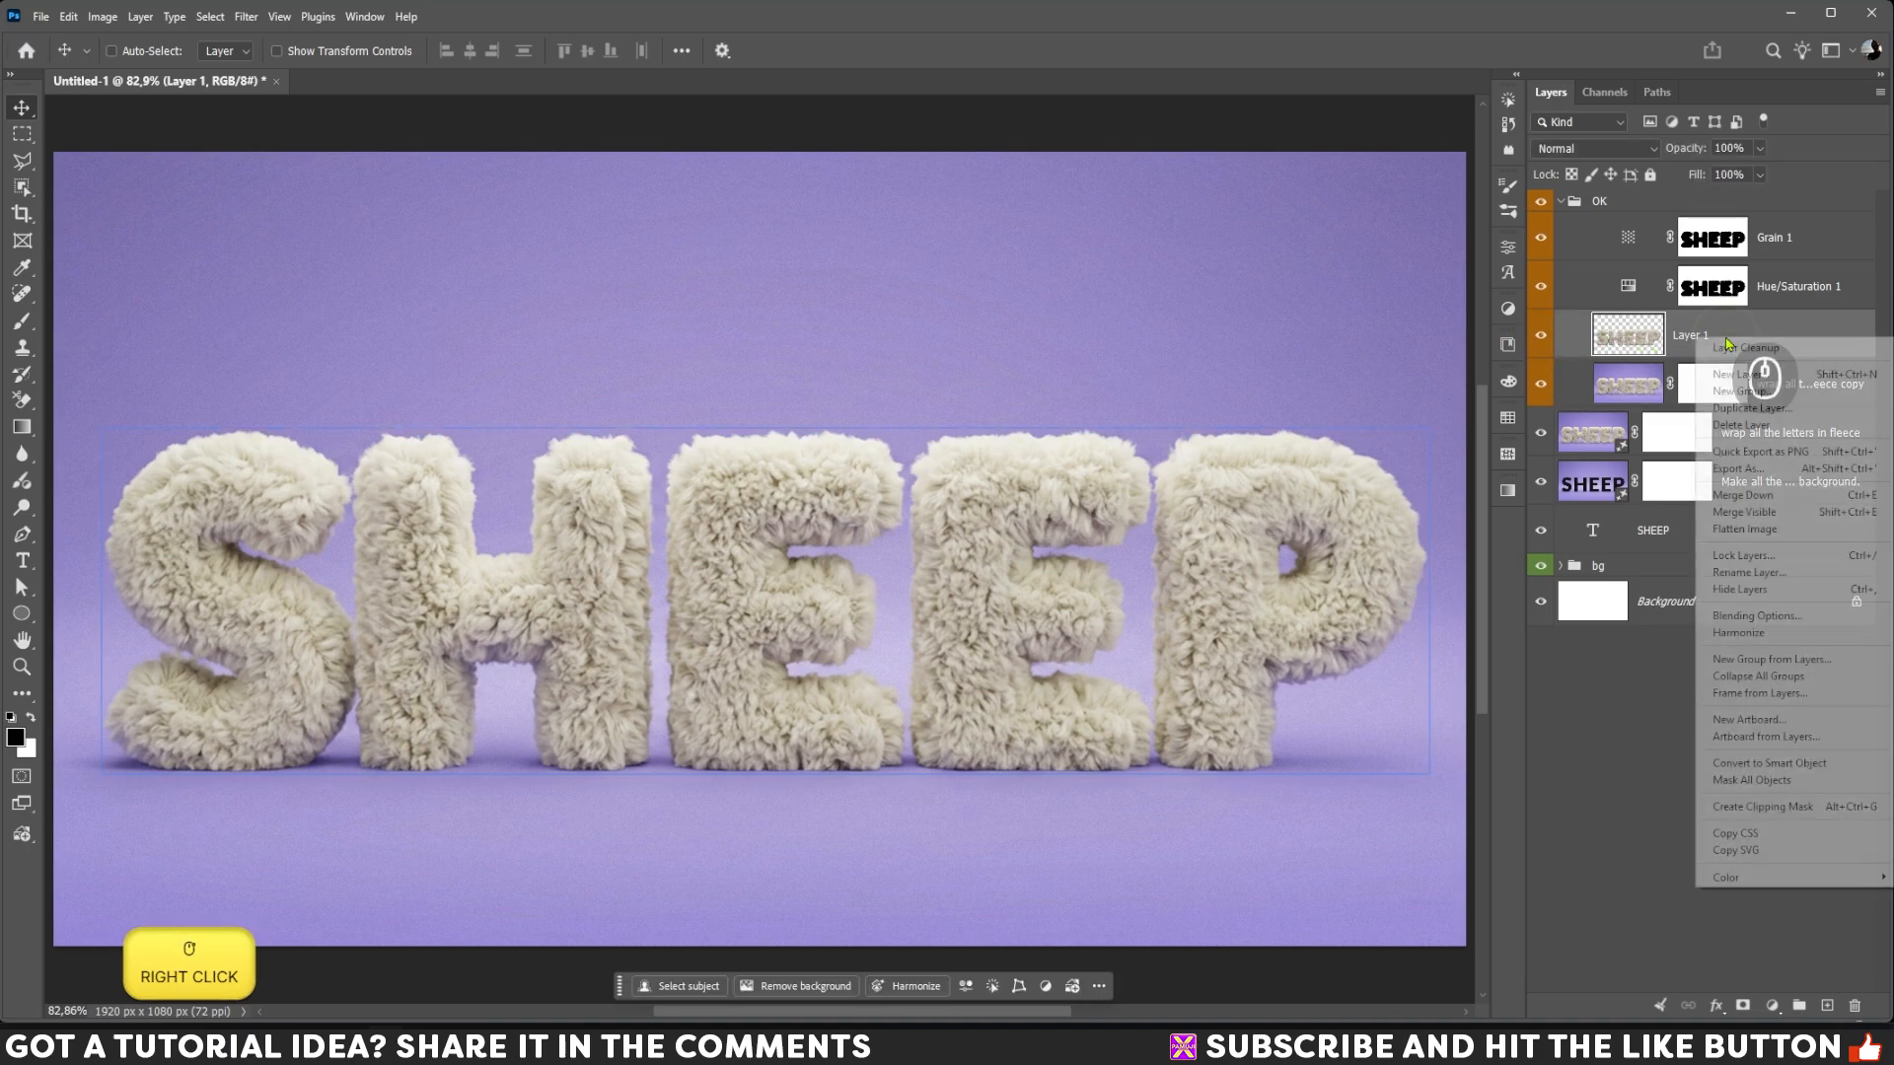
pyautogui.click(1769, 765)
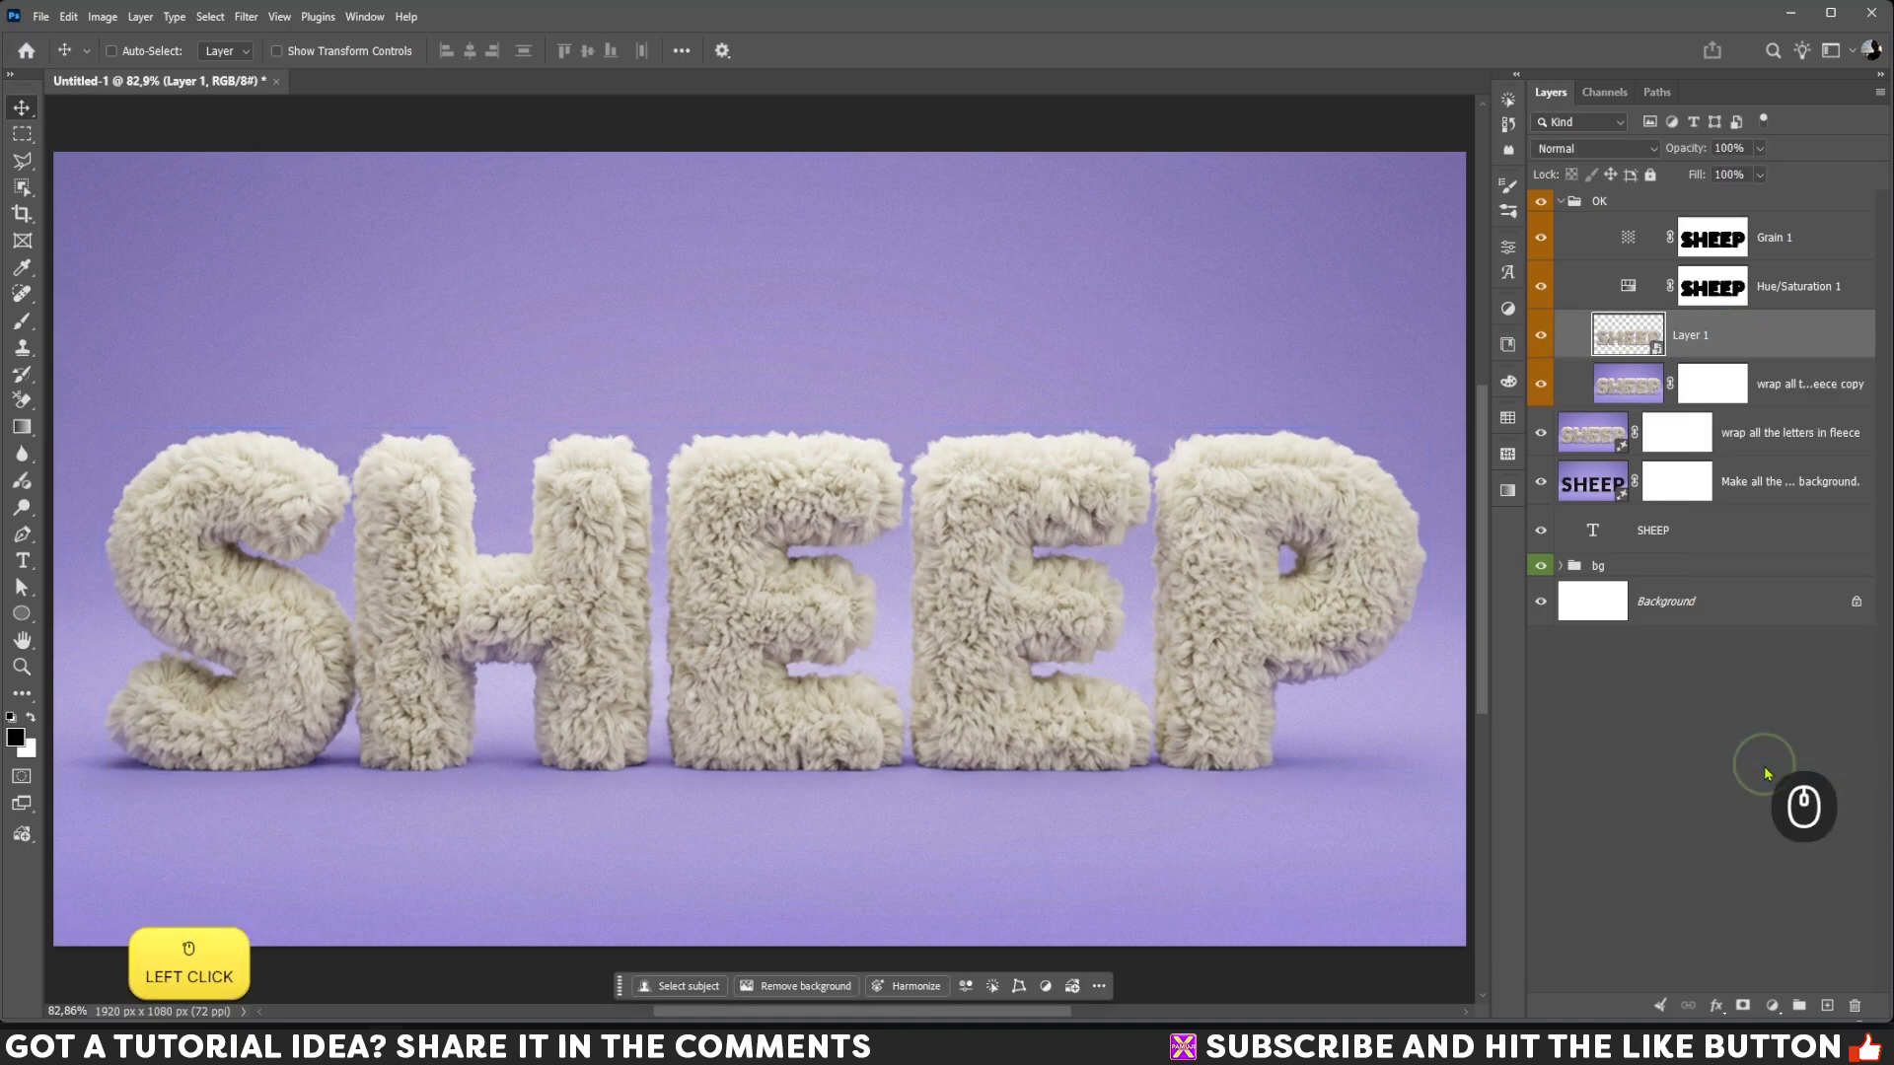
pyautogui.click(245, 17)
pyautogui.moveTo(316, 354)
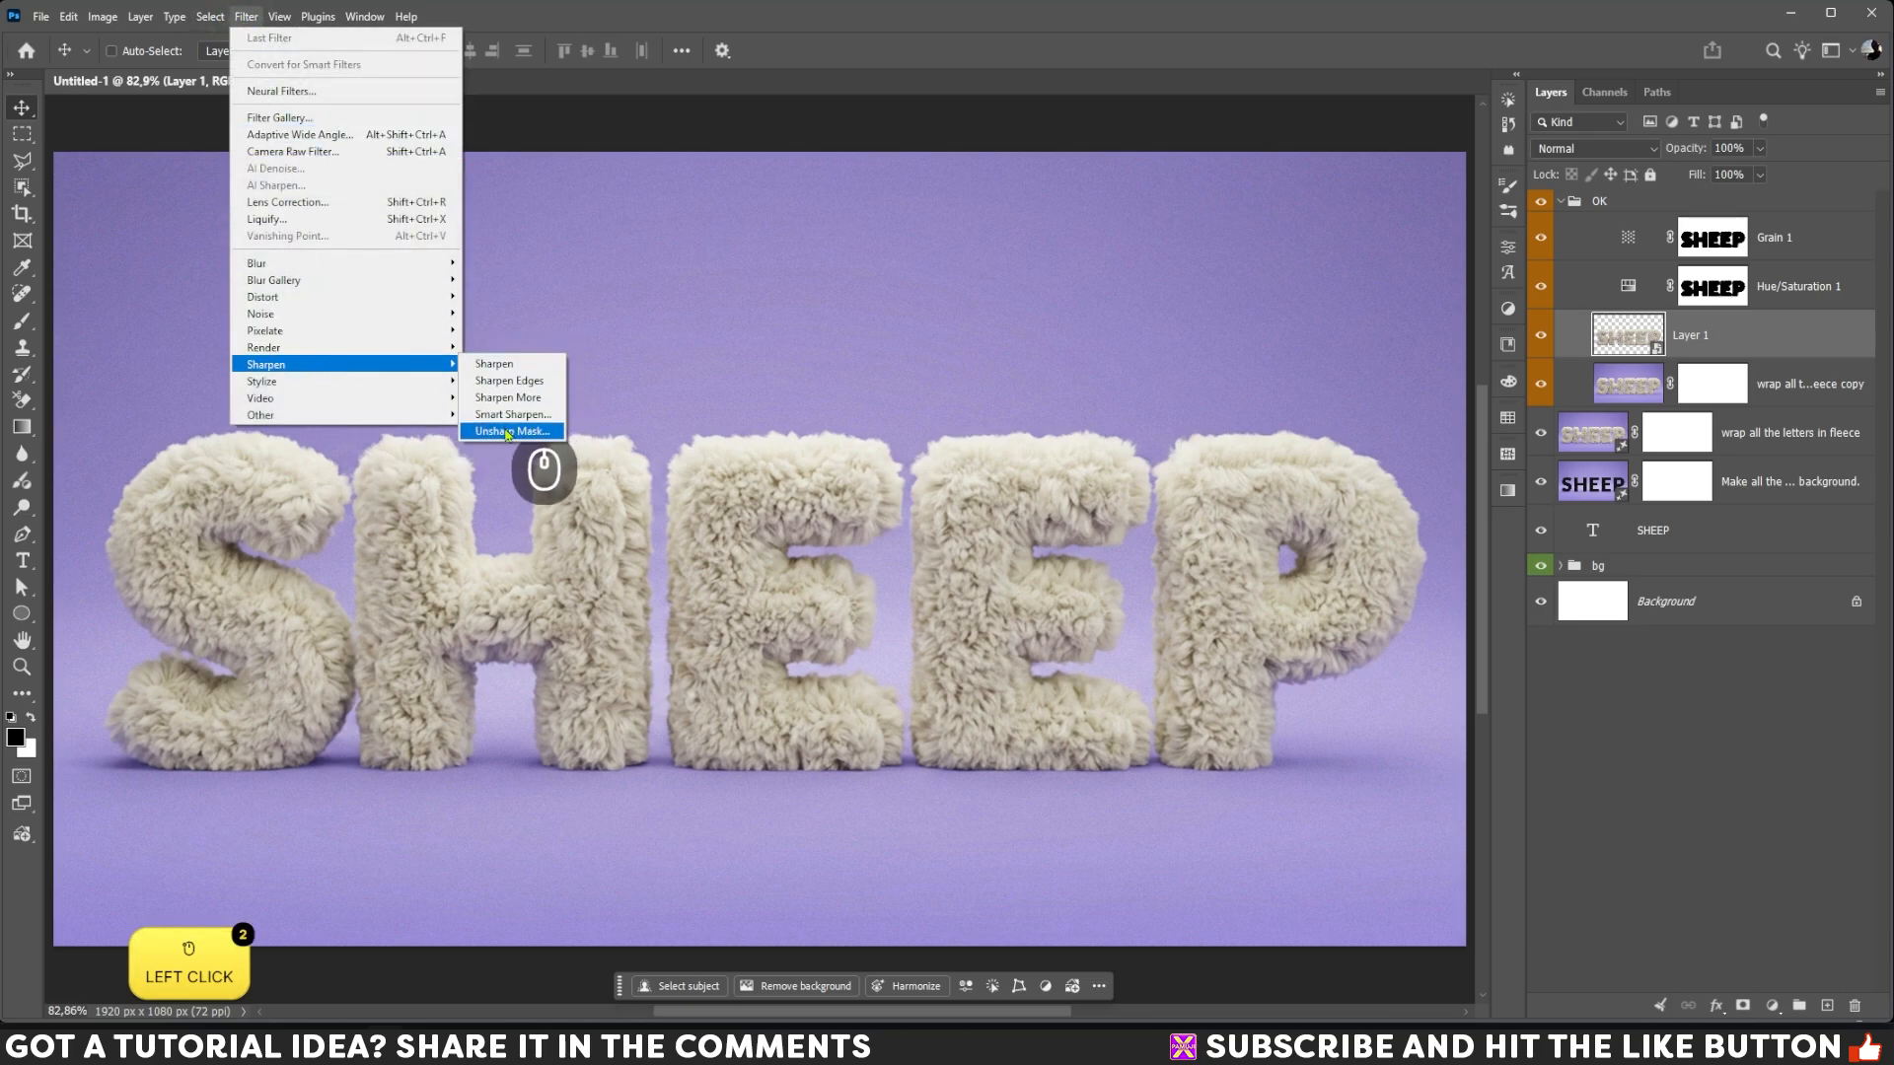
pyautogui.click(507, 432)
pyautogui.click(764, 103)
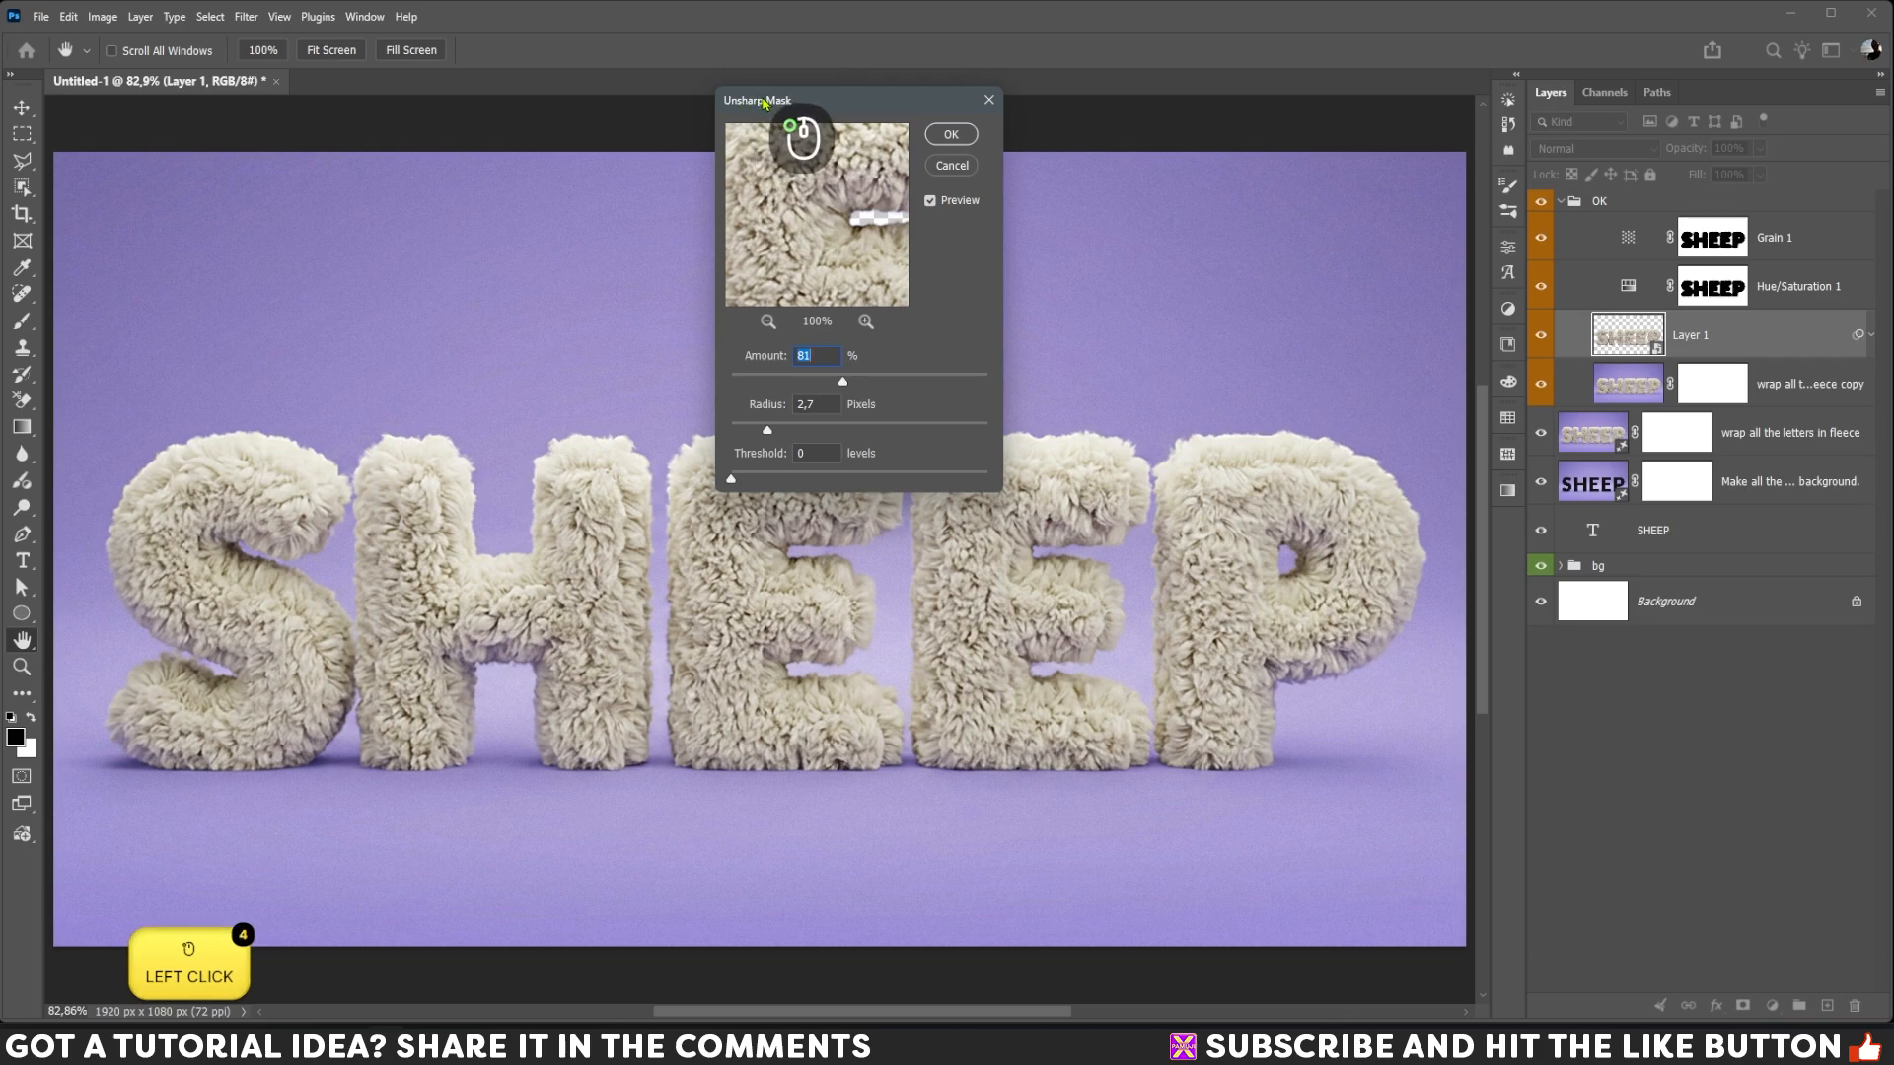
pyautogui.moveTo(764, 102); pyautogui.dragTo(1597, 557)
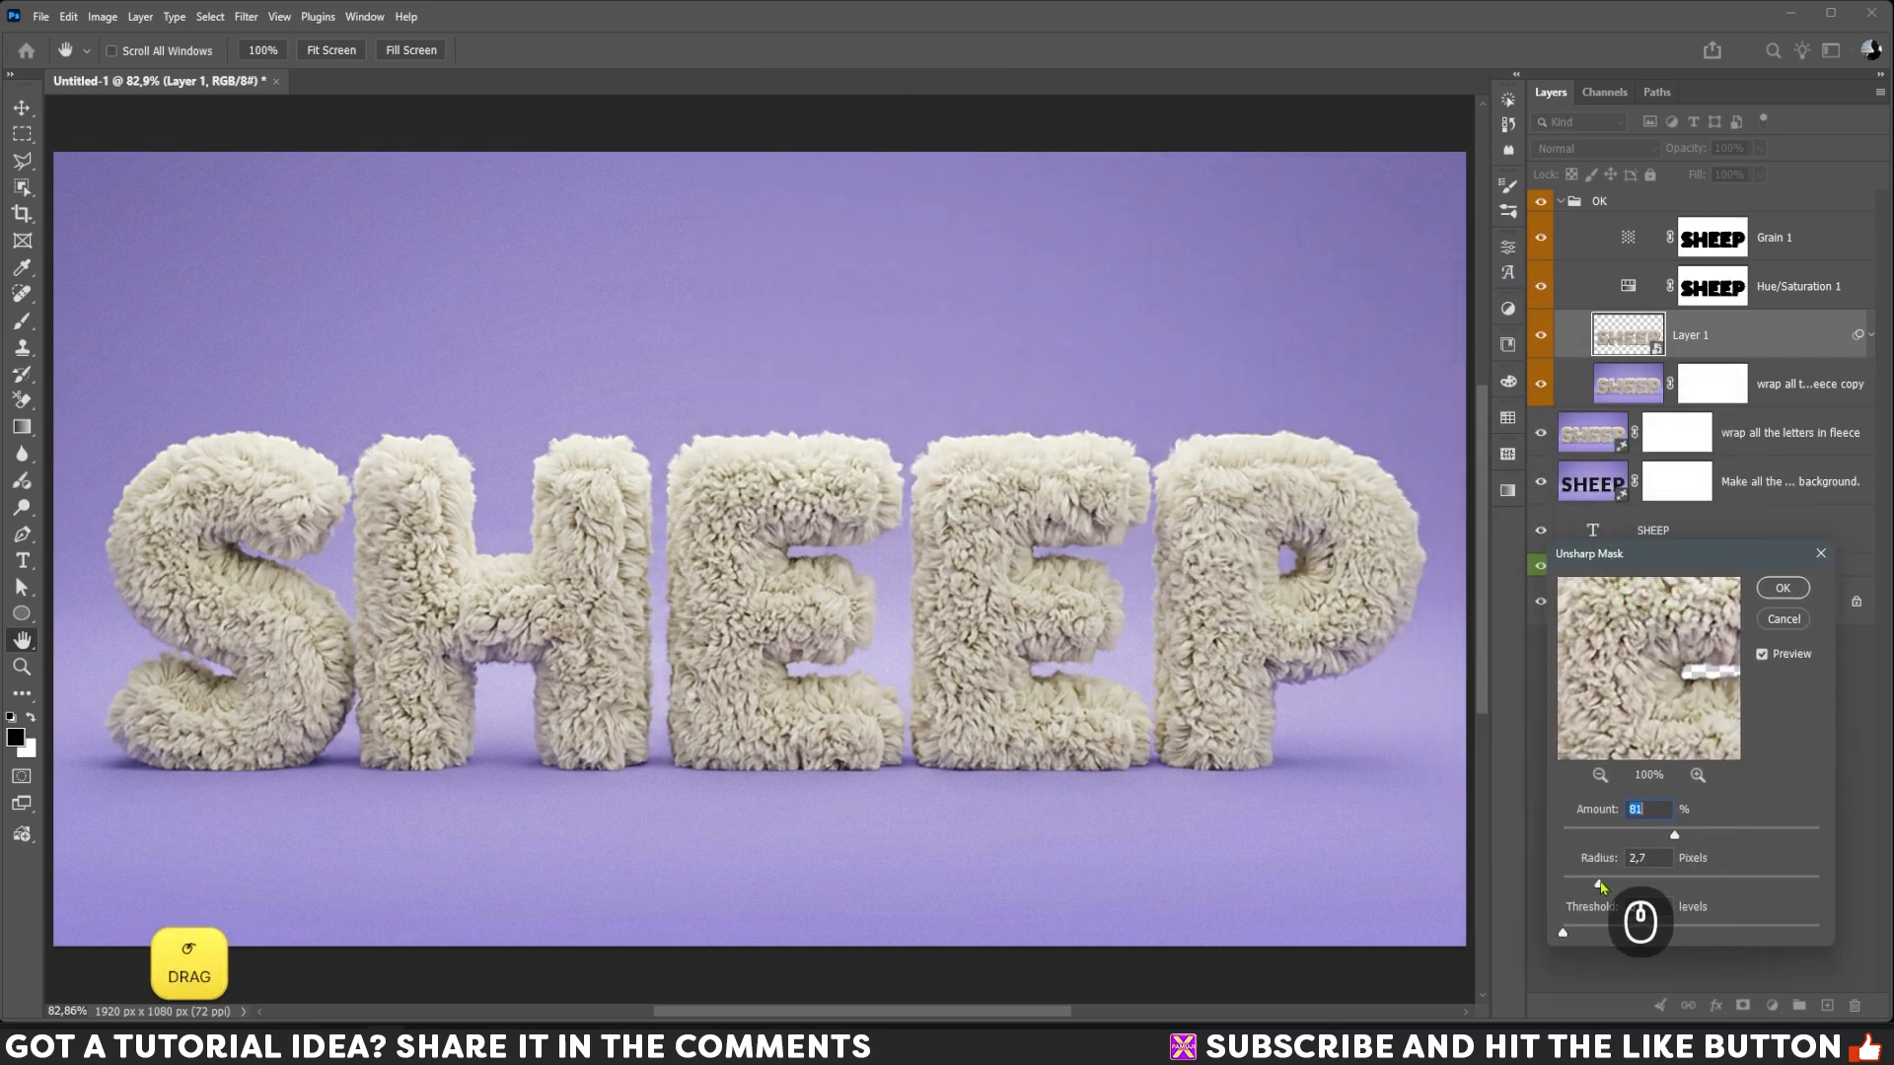
pyautogui.moveTo(1600, 886); pyautogui.dragTo(1578, 890)
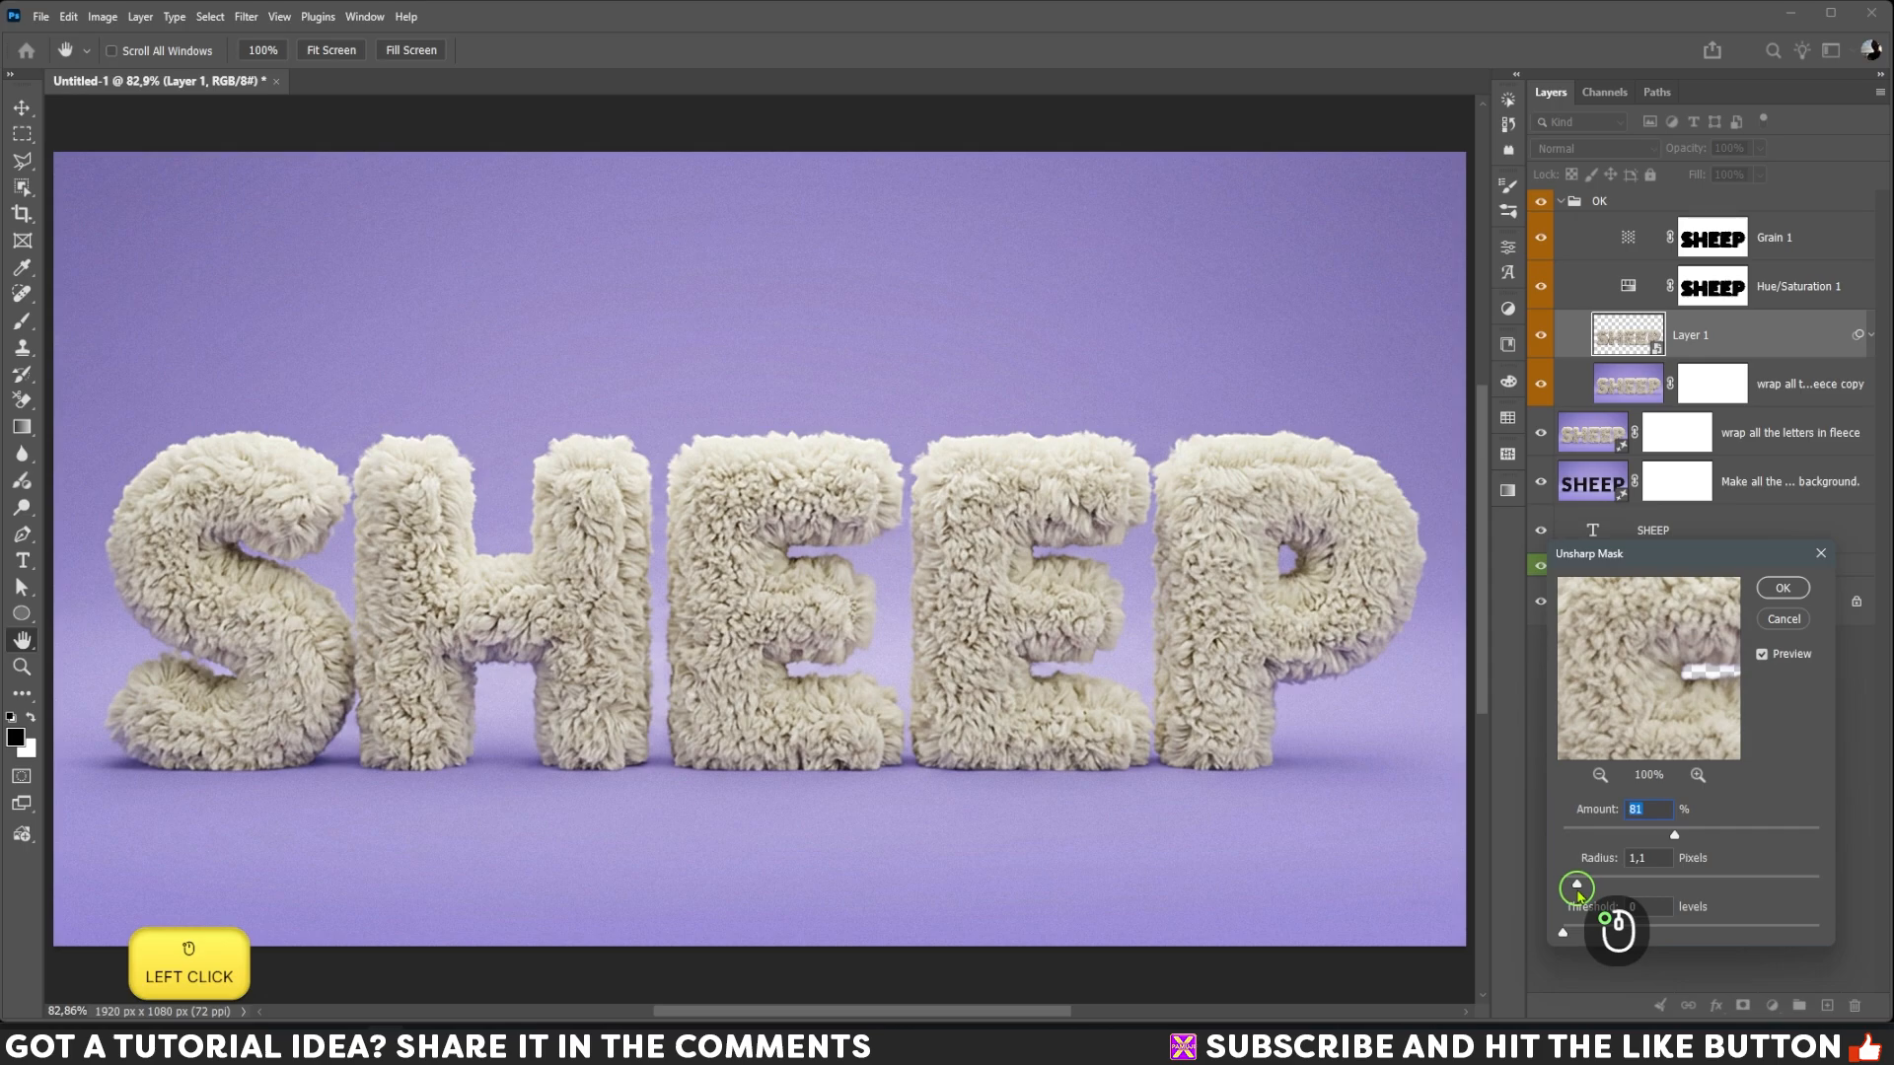
pyautogui.click(1672, 836)
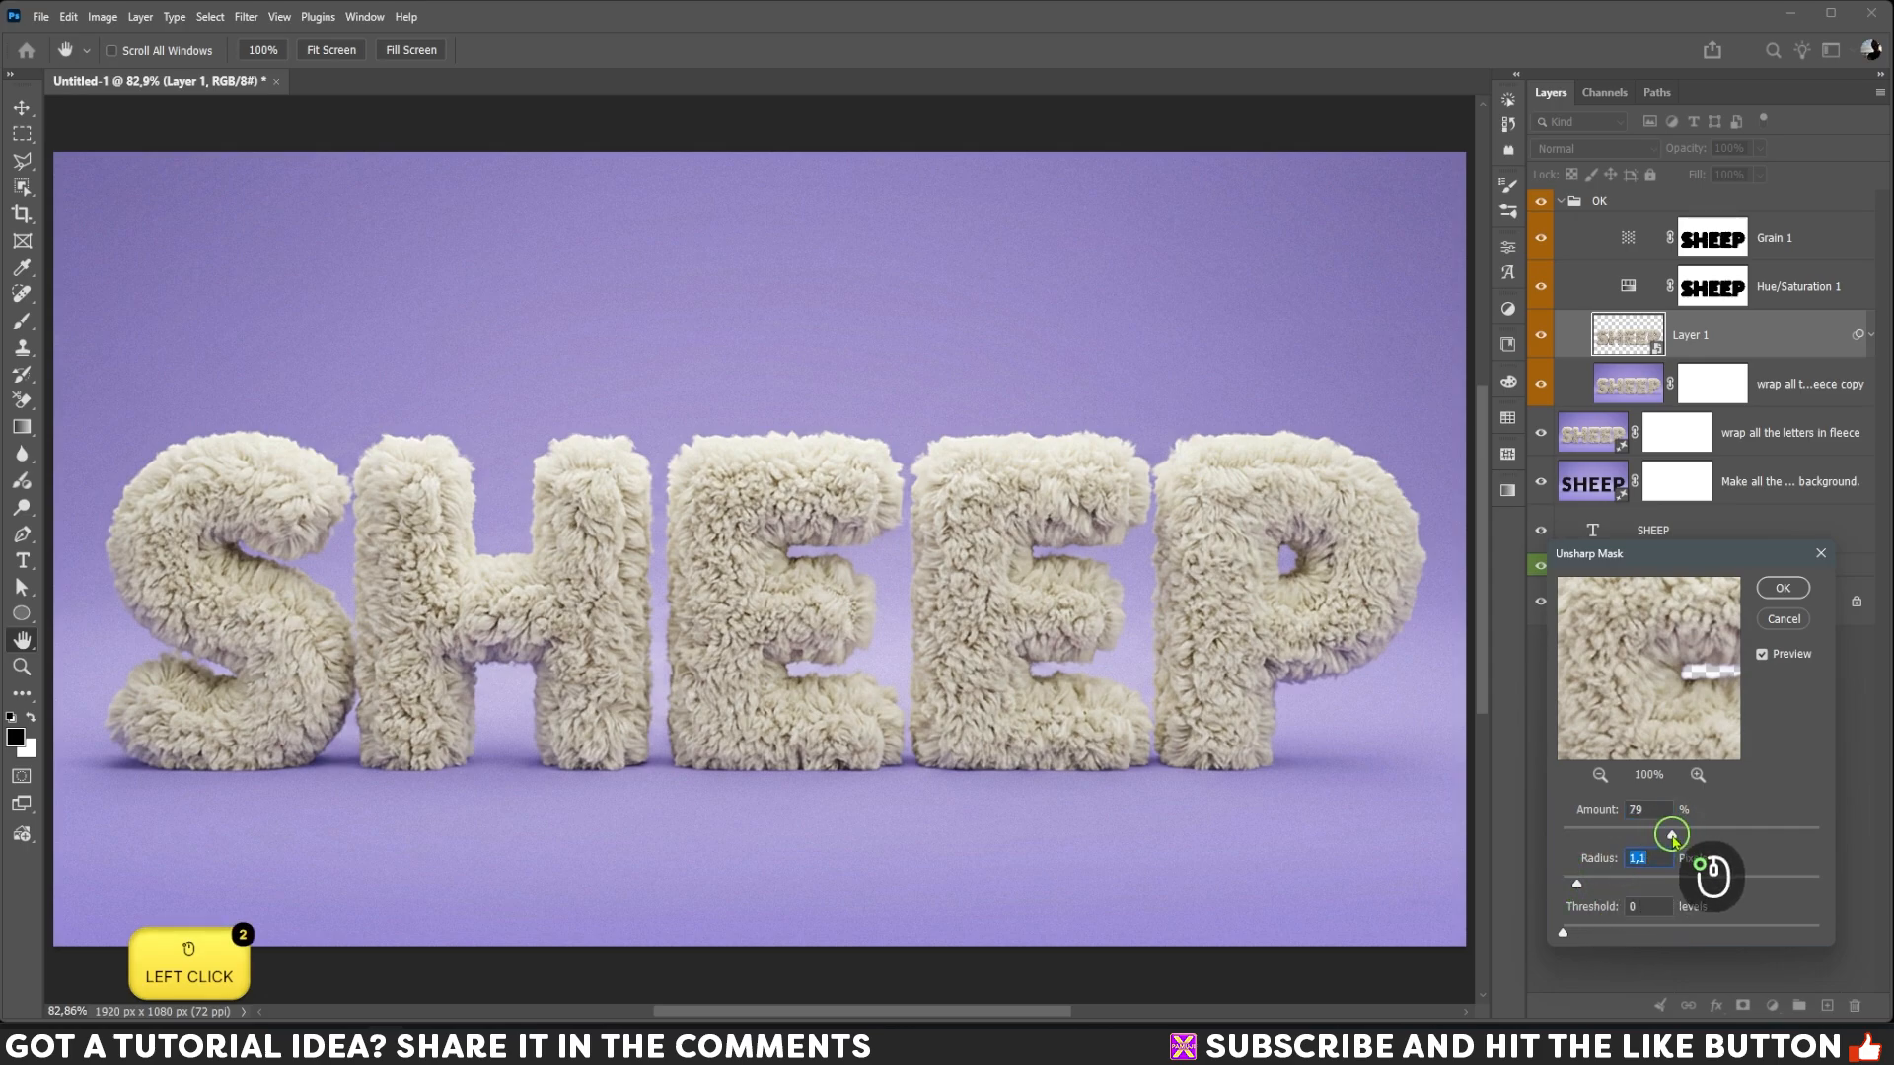
pyautogui.click(1782, 588)
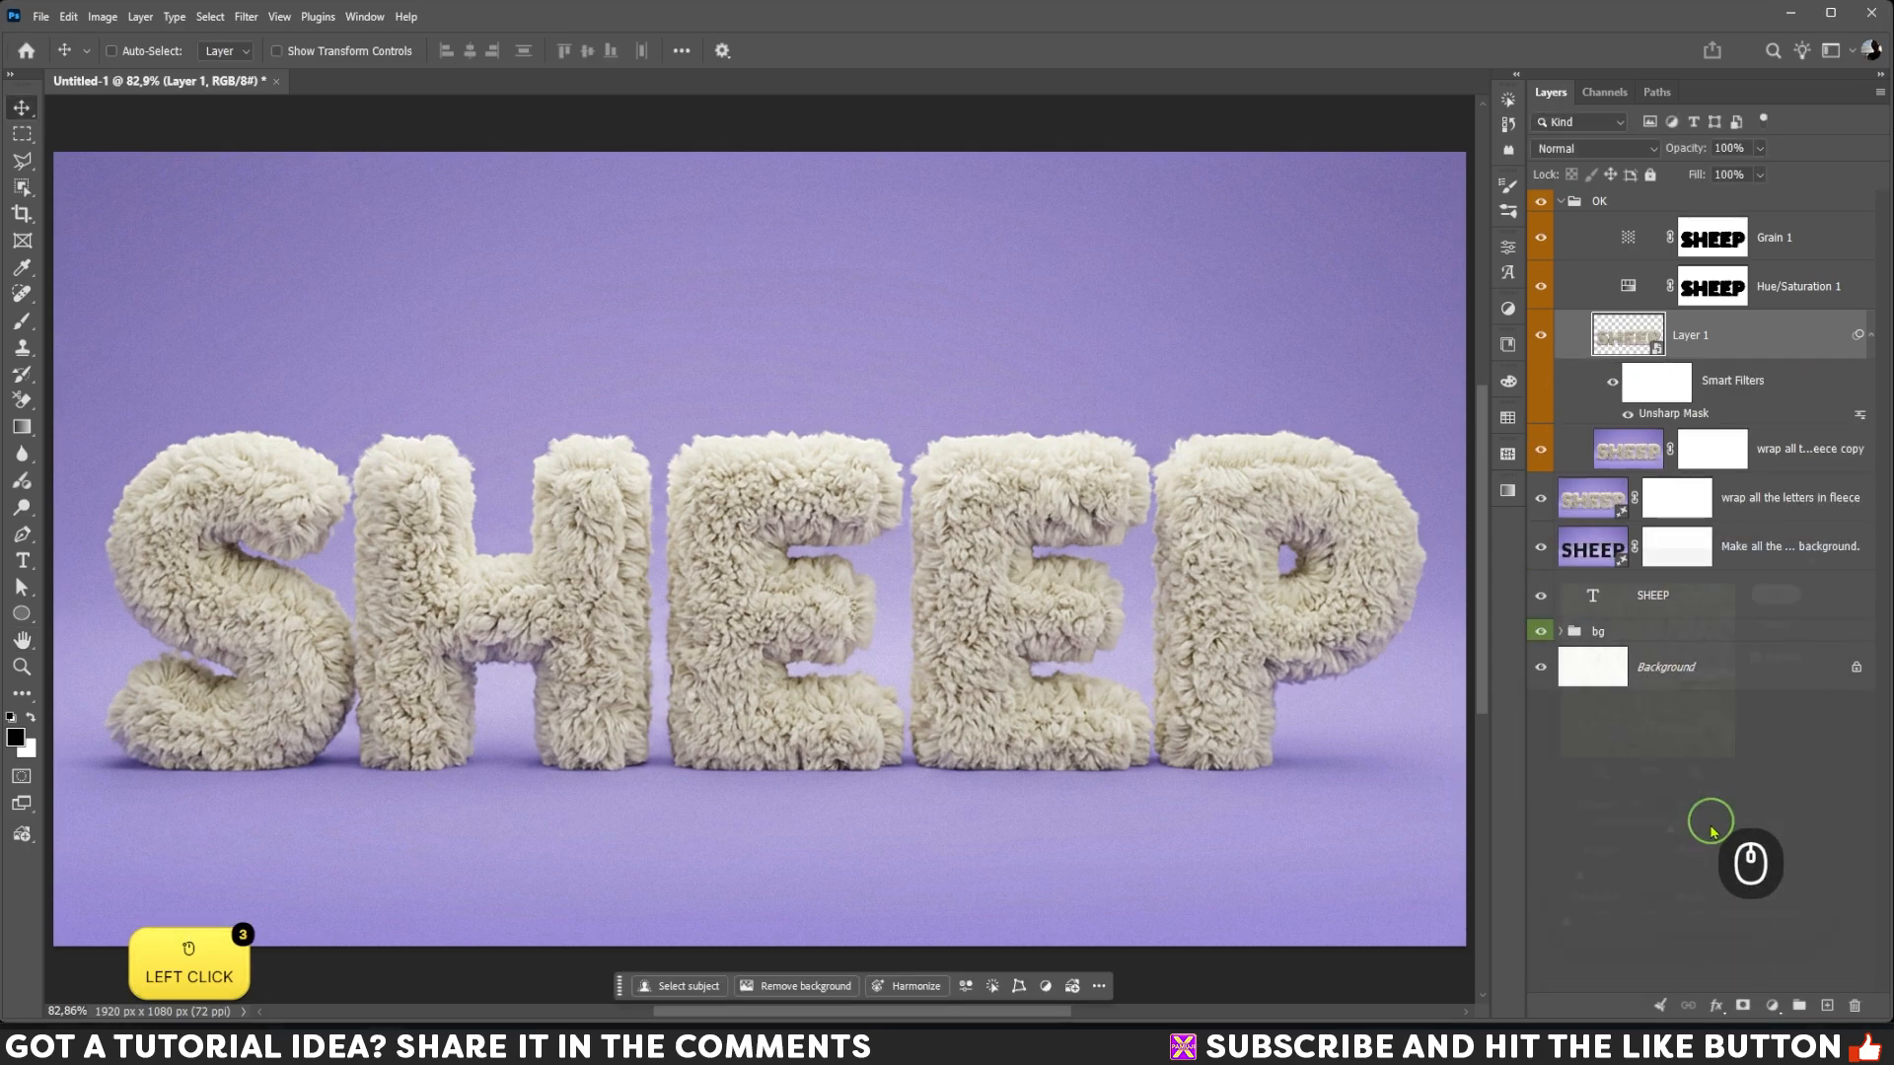